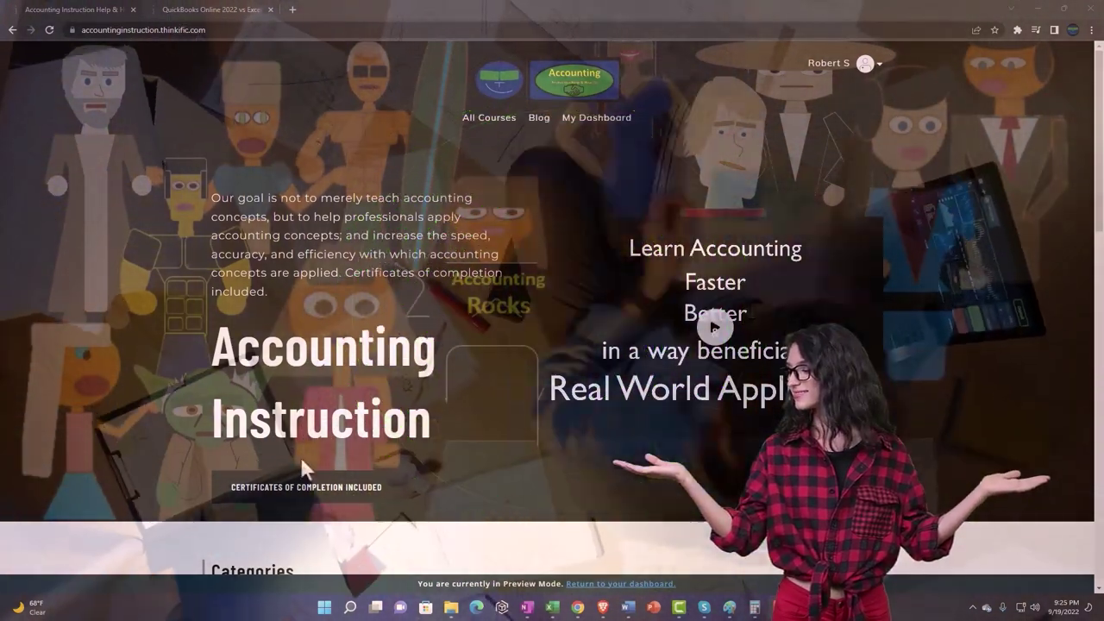
Scroll through the Accounting Instruction category tiles down to Finance & Books and Other Accounting Software.
scroll(152, 472, down, 6)
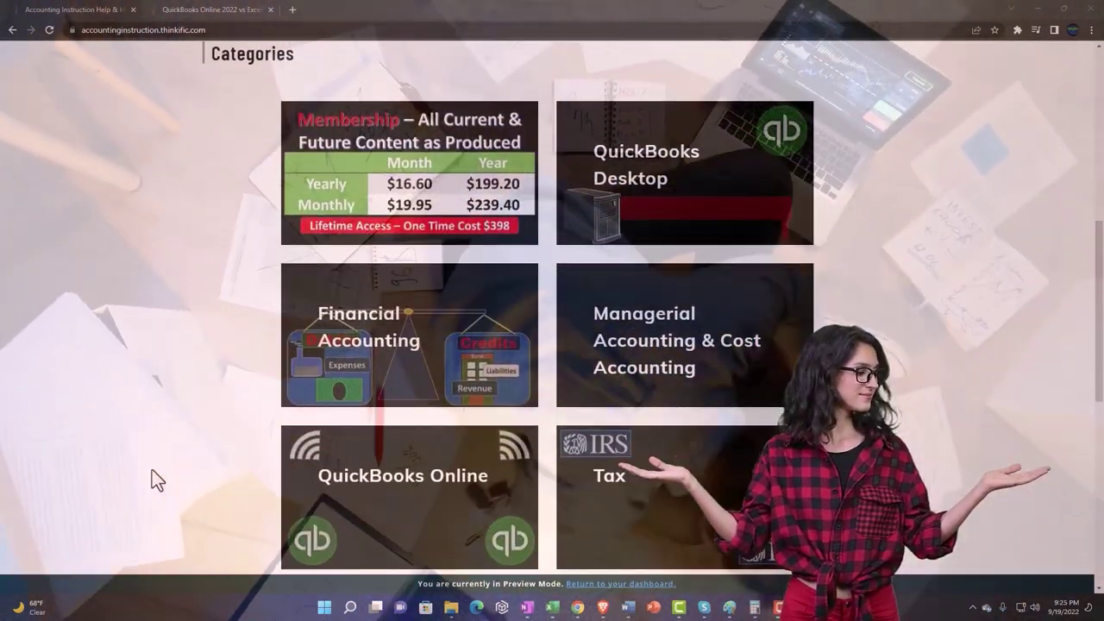
scroll(151, 472, down, 5)
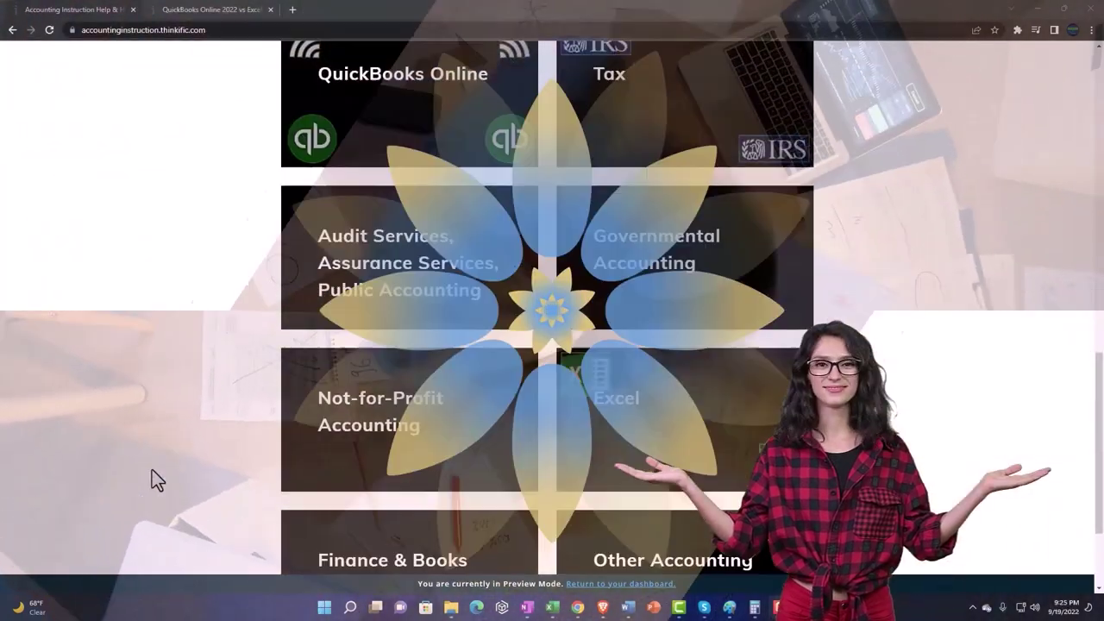
scroll(152, 471, down, 1)
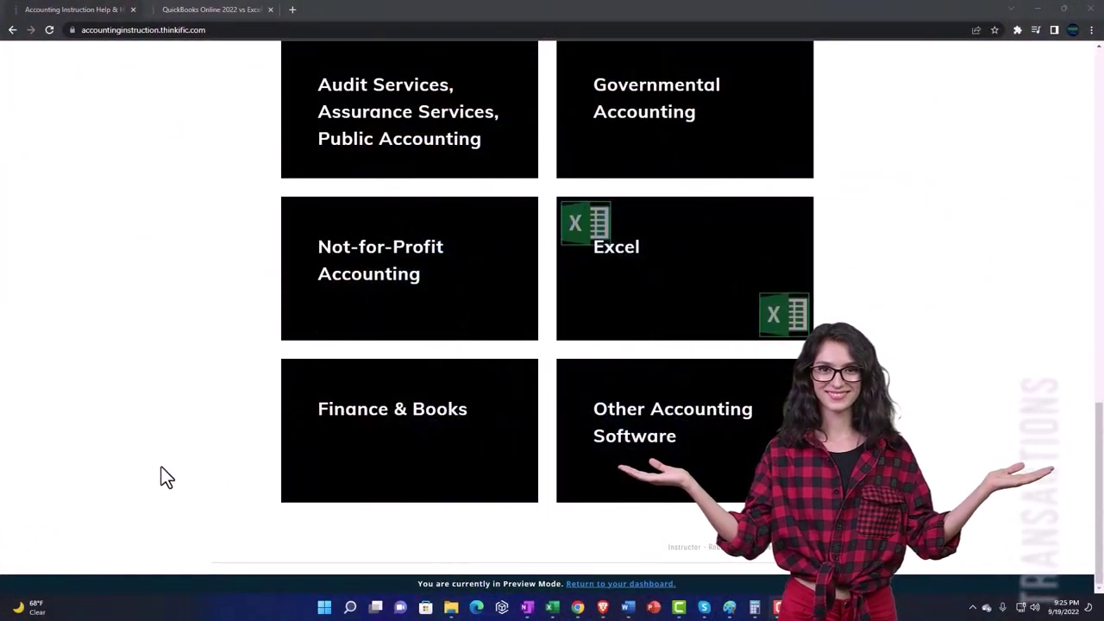
Switch to the QuickBooks Online 2022 course tab and expand the OneNote - Getting Started 2022 section.
click(197, 11)
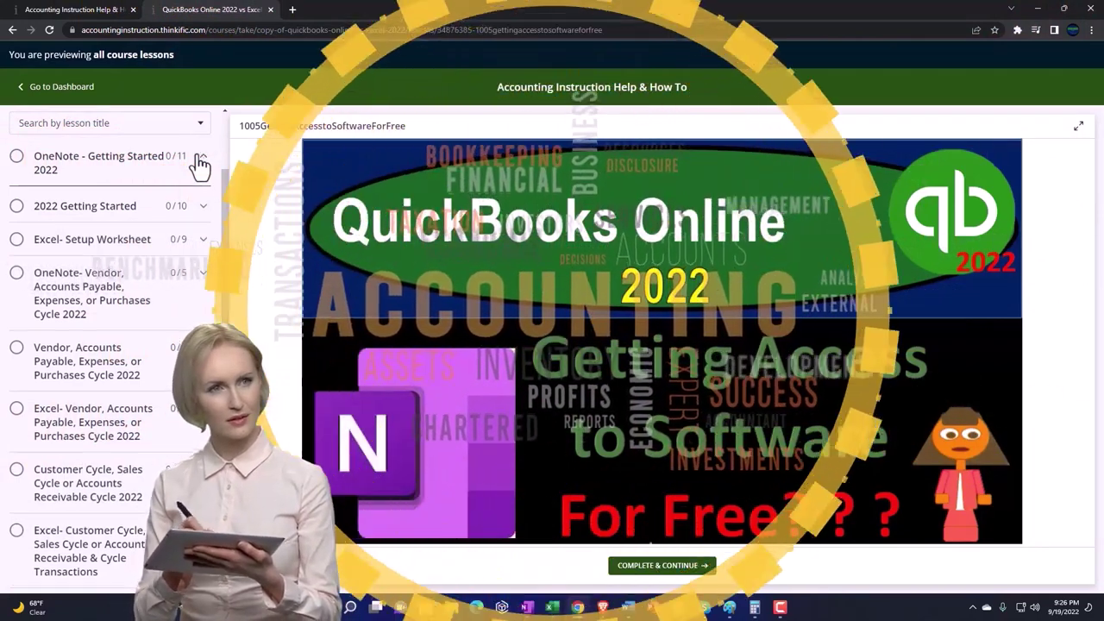
click(198, 159)
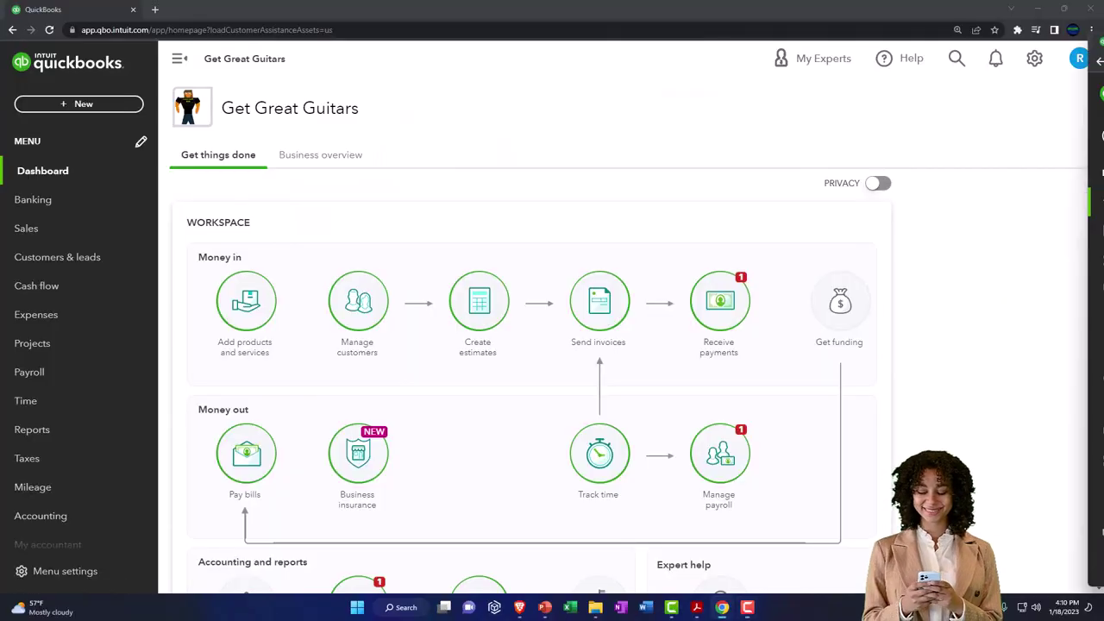
drag(1102, 41, 449, 157)
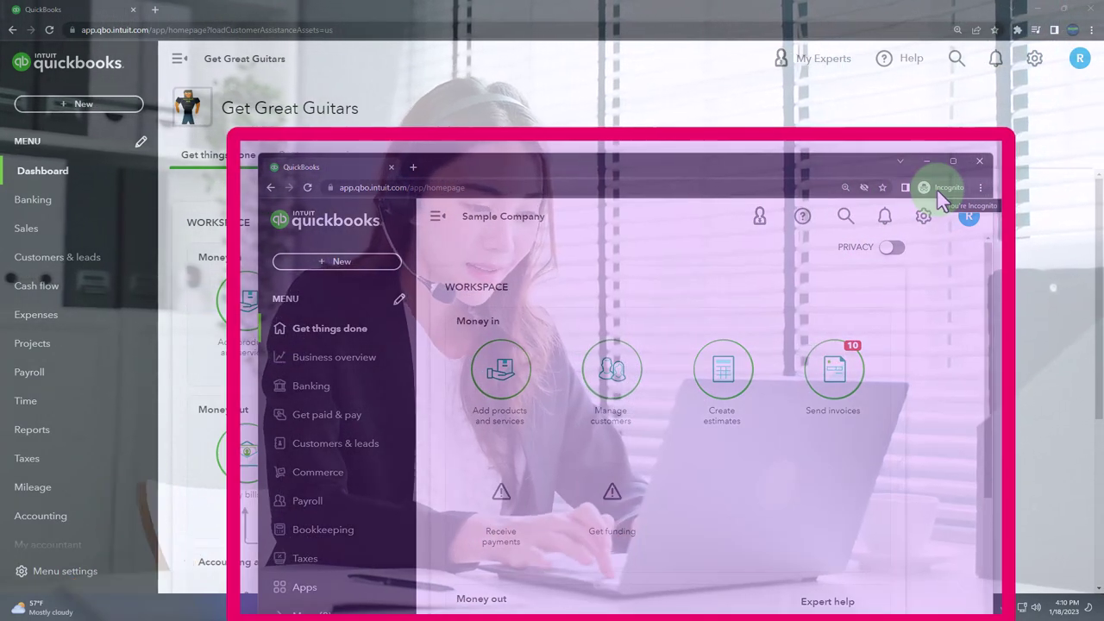
Open and dismiss Chrome's menu, open the gear settings, leaving the Get Great Guitars dashboard in view.
click(981, 187)
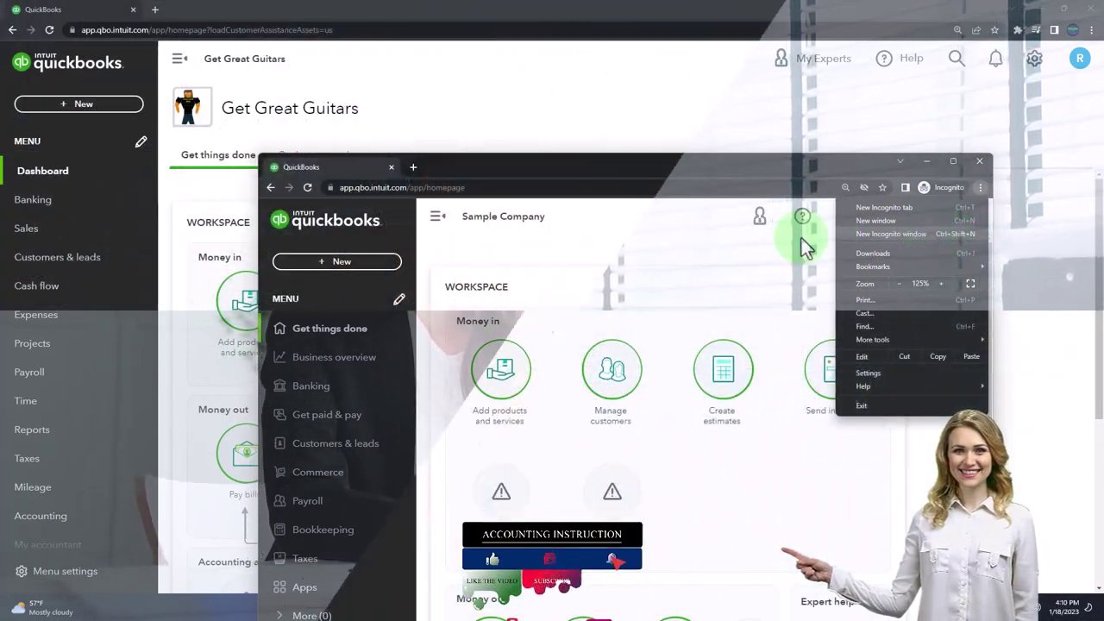
click(679, 231)
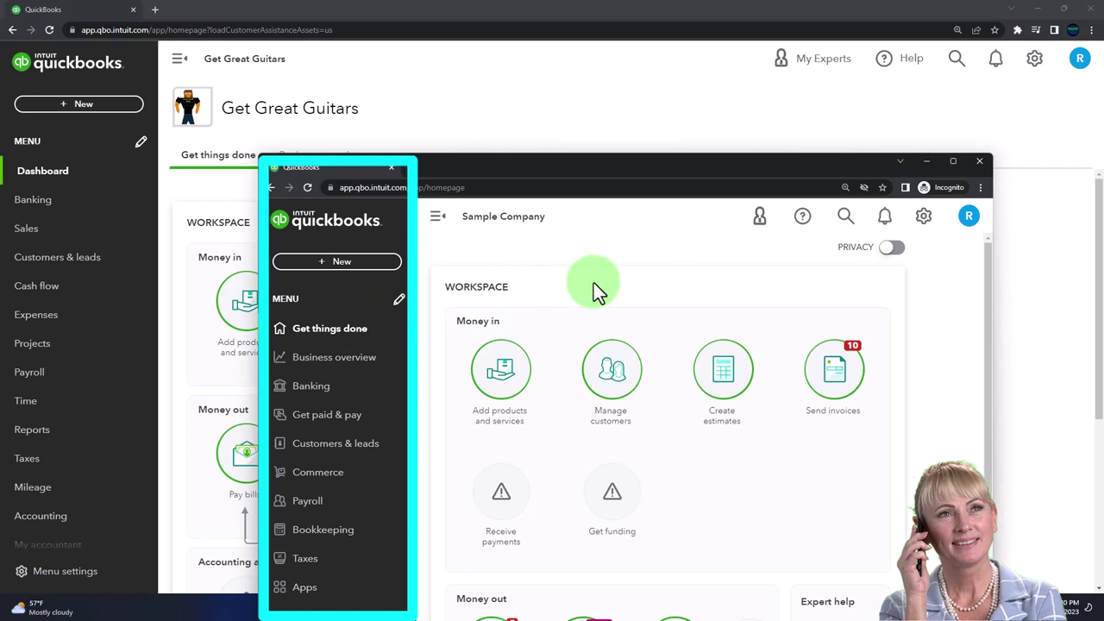
click(924, 222)
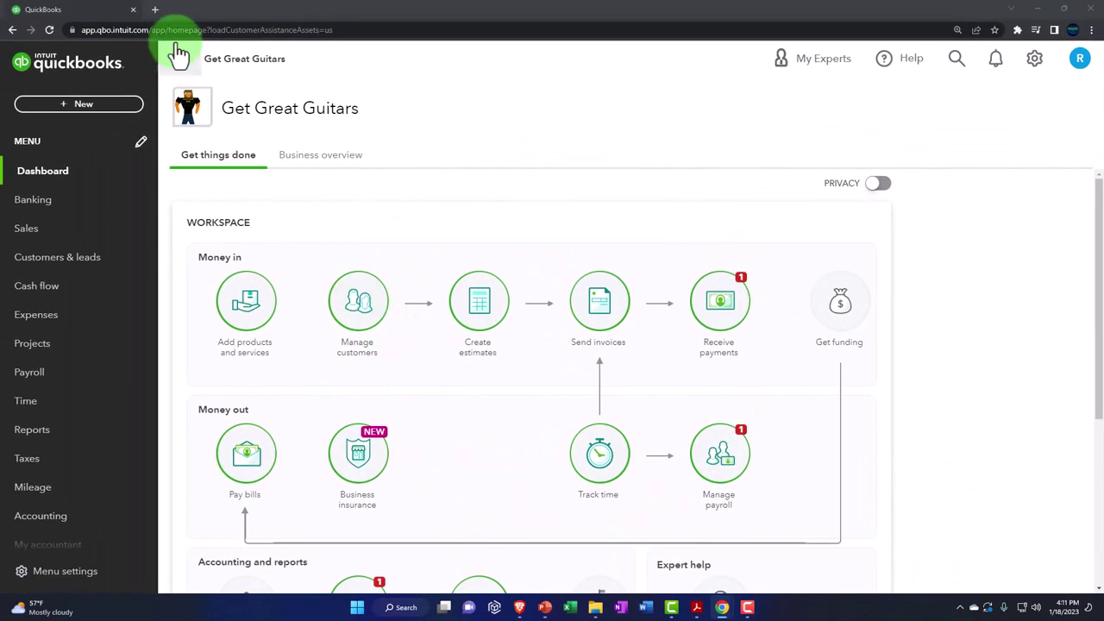
Duplicate the QuickBooks tab twice for three Get Great Guitars tabs, then return to the dashboard.
right_click(84, 18)
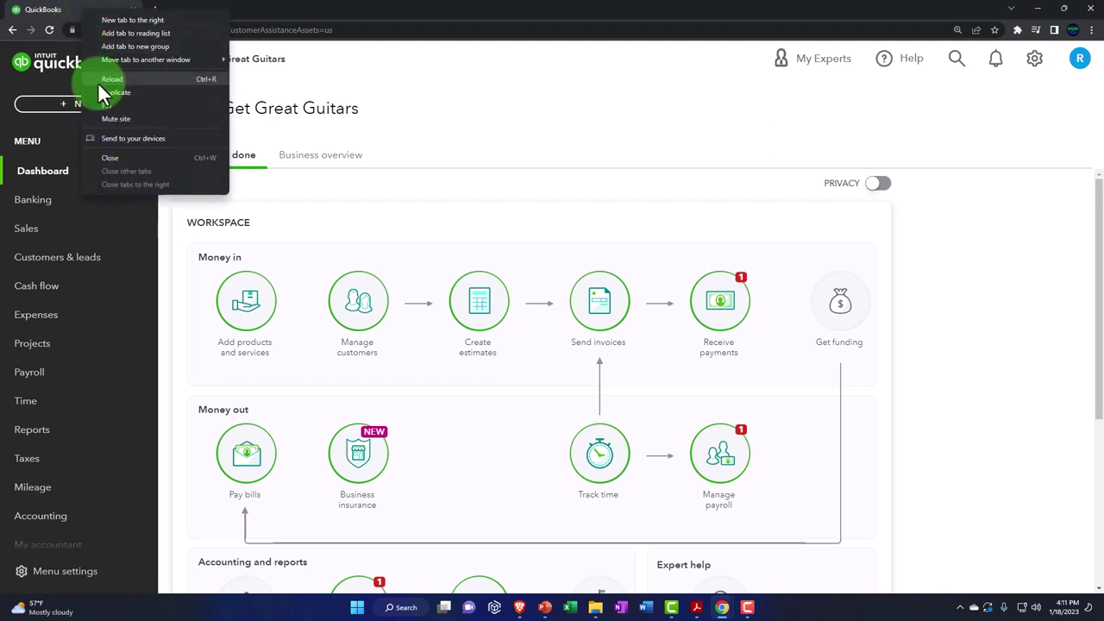
click(136, 91)
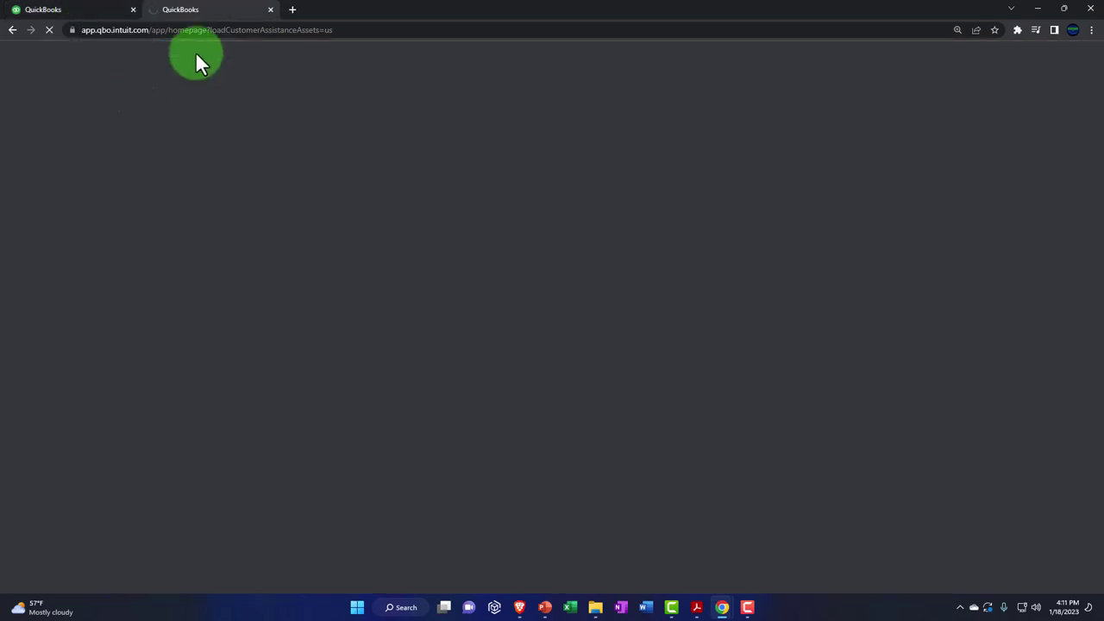
right_click(216, 16)
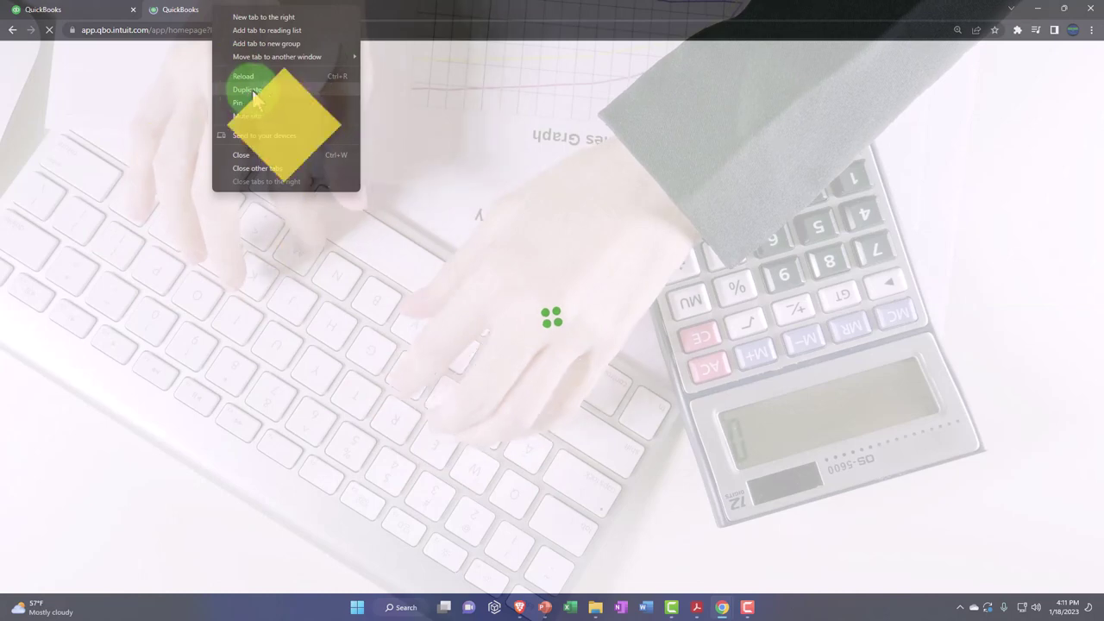
click(276, 92)
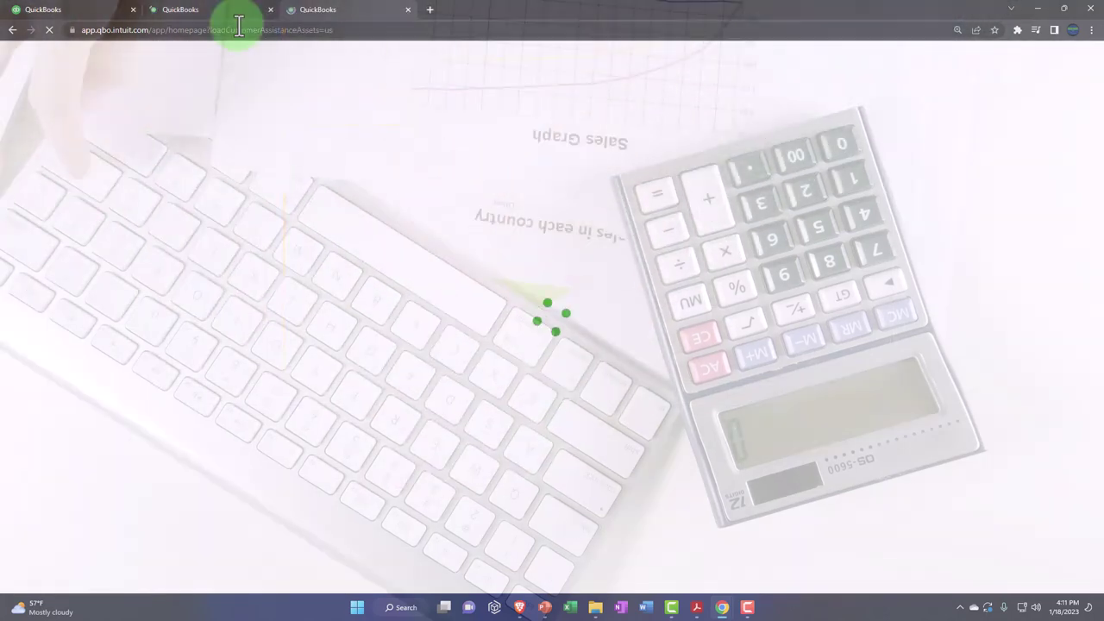
click(220, 15)
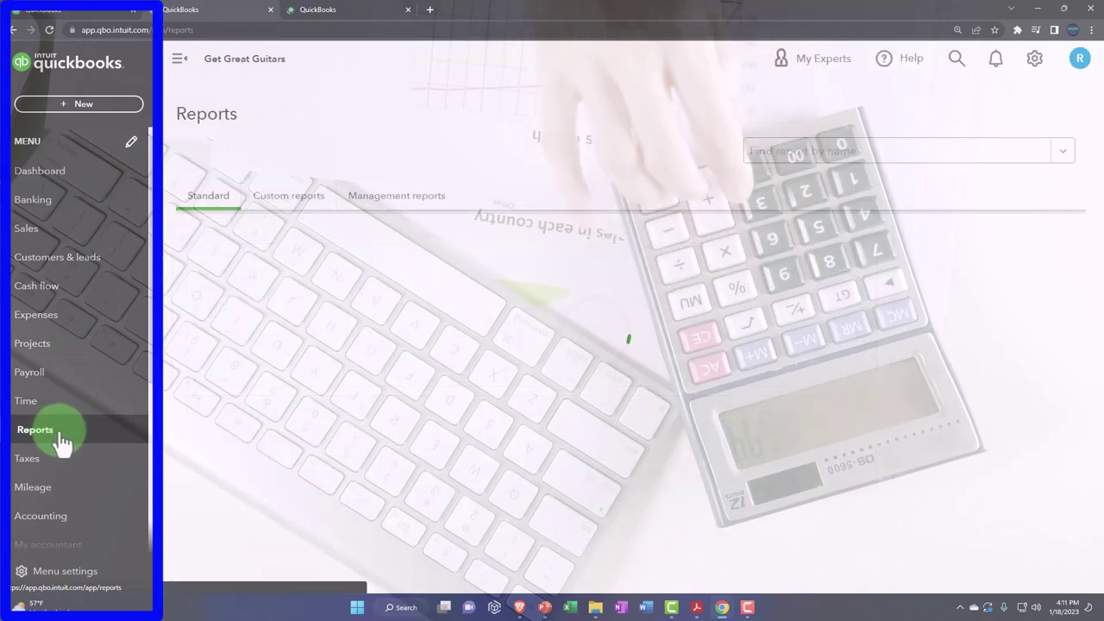
Open Reports, minimize the demo Sample Company window, and switch to the third QuickBooks tab.
click(255, 431)
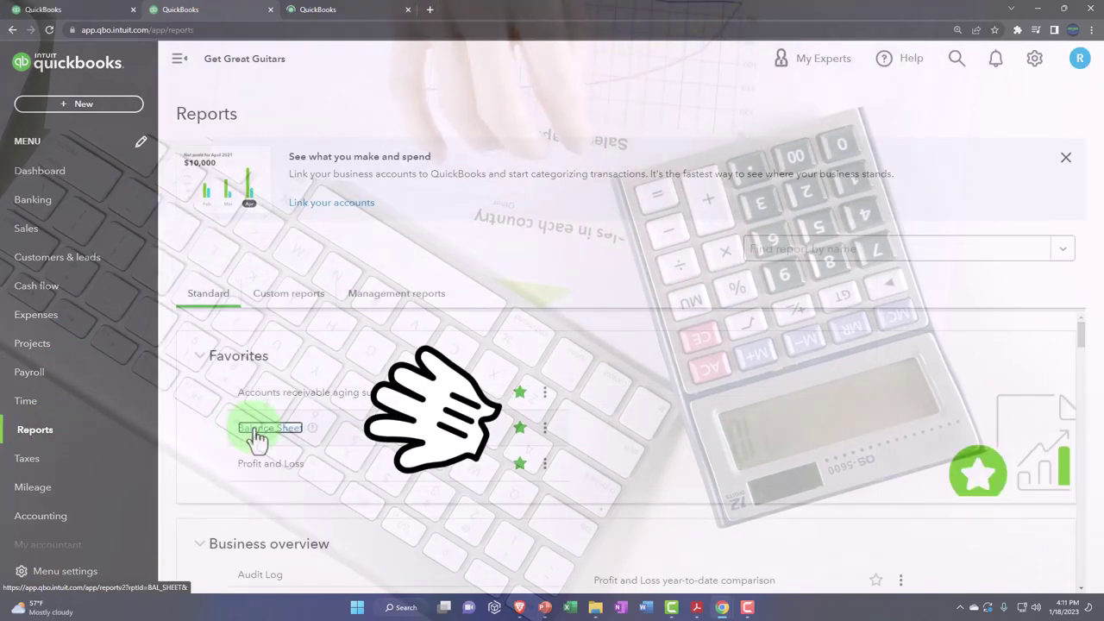
drag(1103, 204, 803, 87)
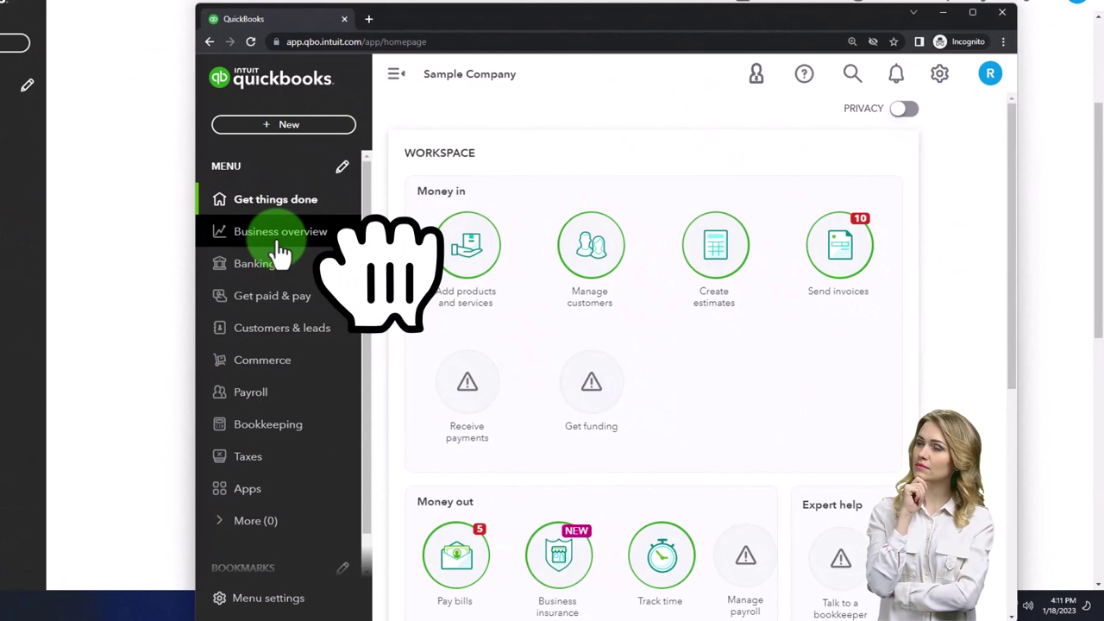
click(282, 250)
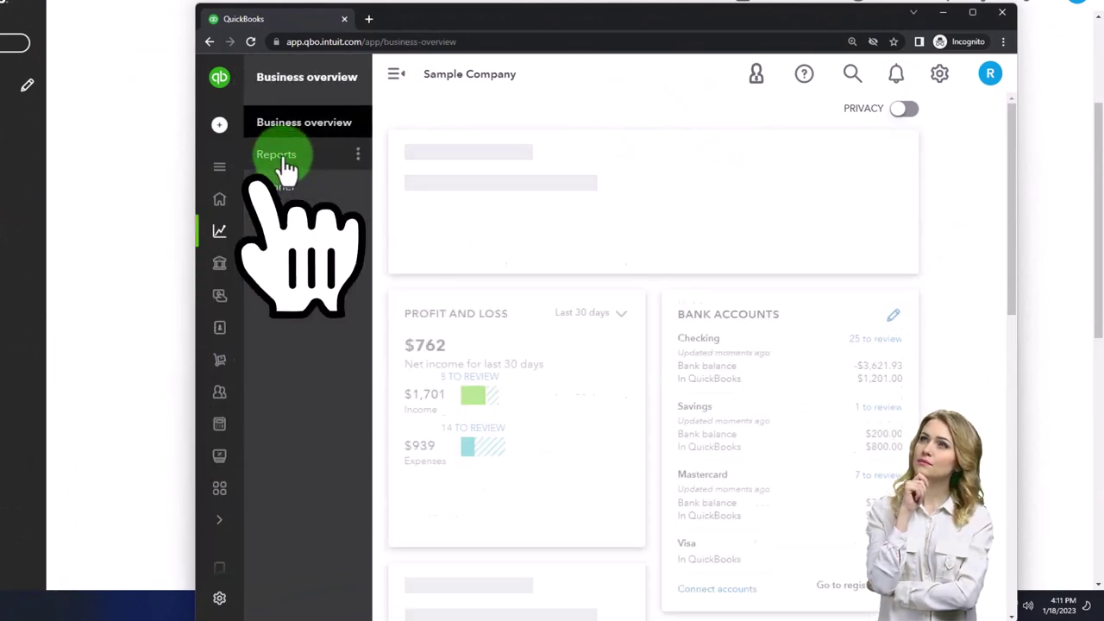
click(284, 163)
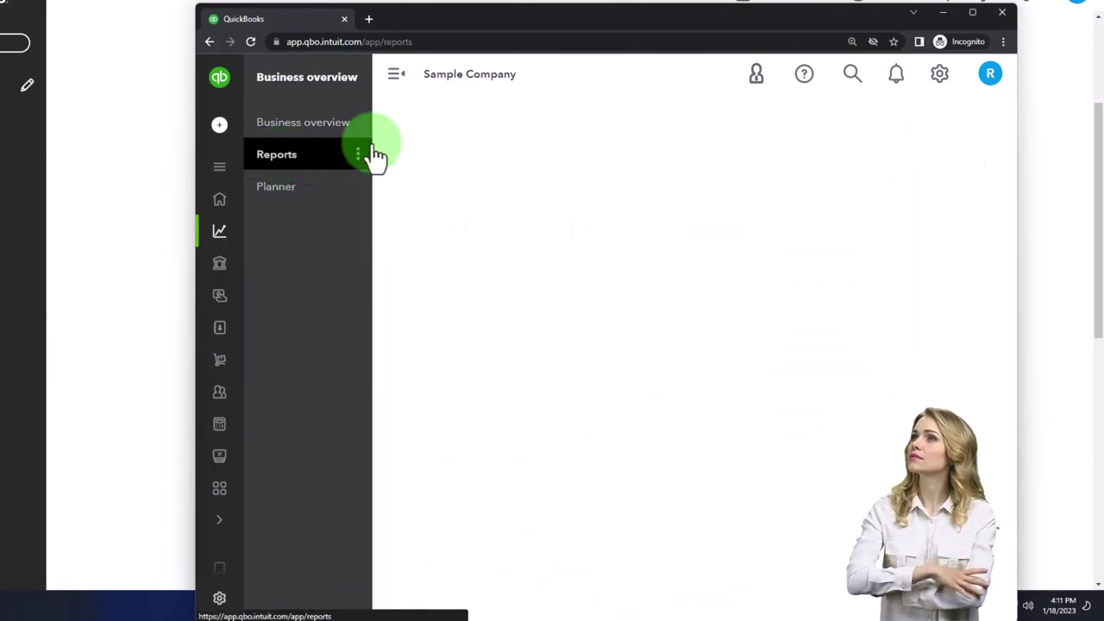
click(944, 13)
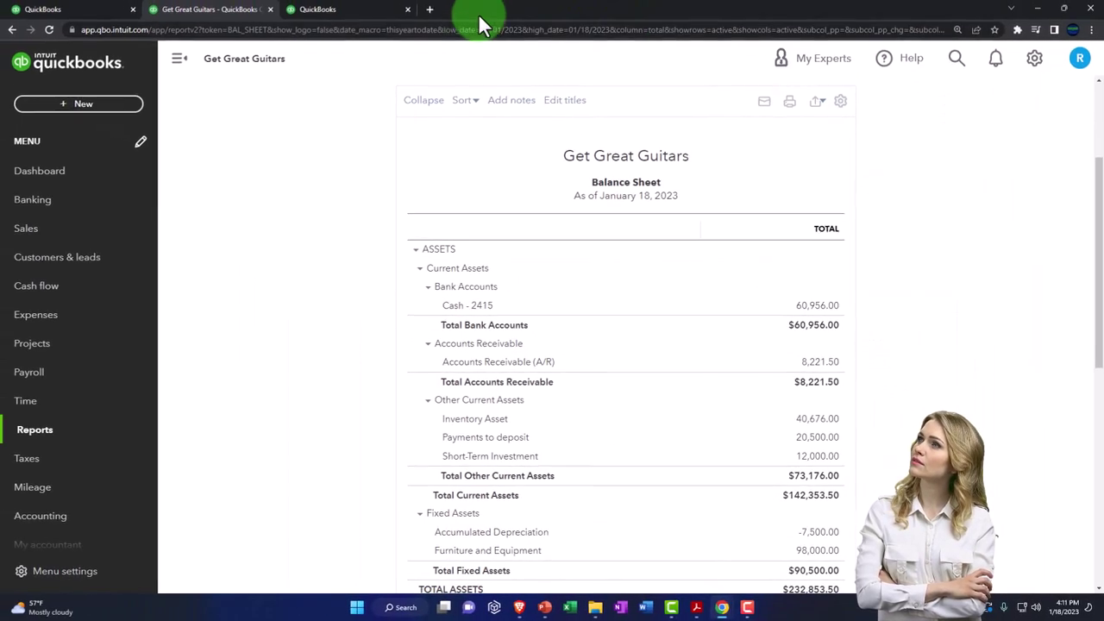
click(347, 10)
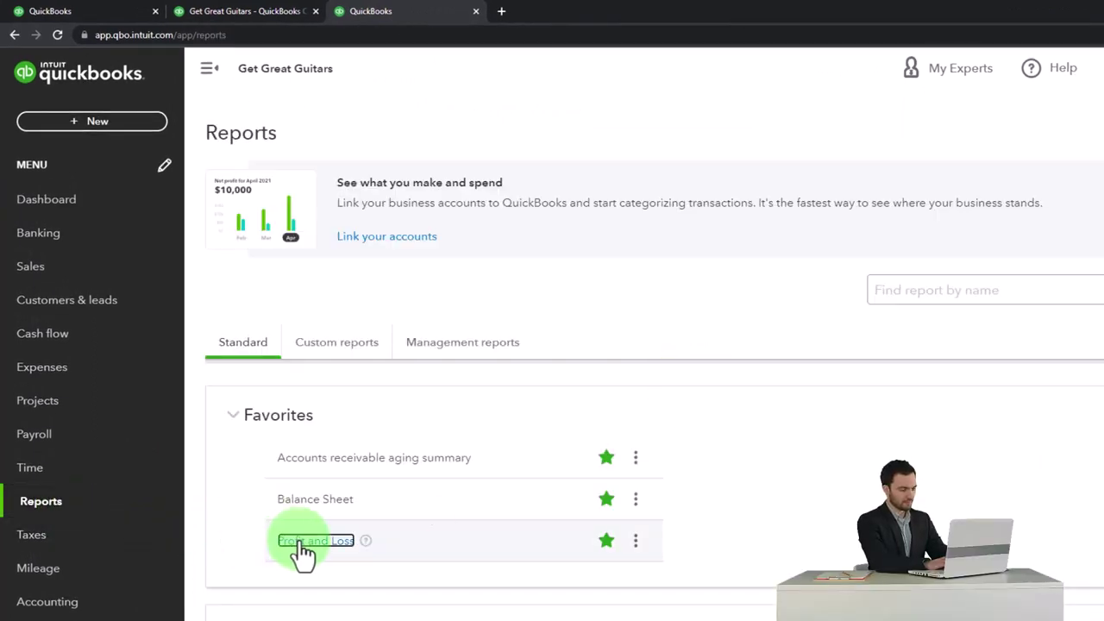
Run Profit and Loss for 01/01/2023 to 12/31/2023, then return to the Balance Sheet tab.
click(301, 542)
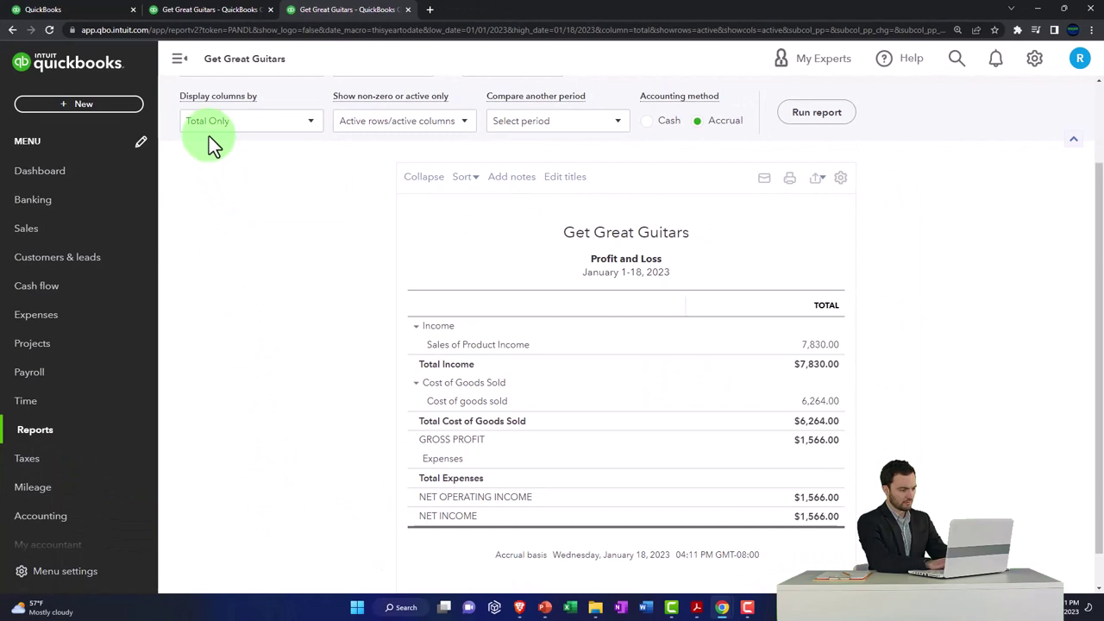
click(179, 62)
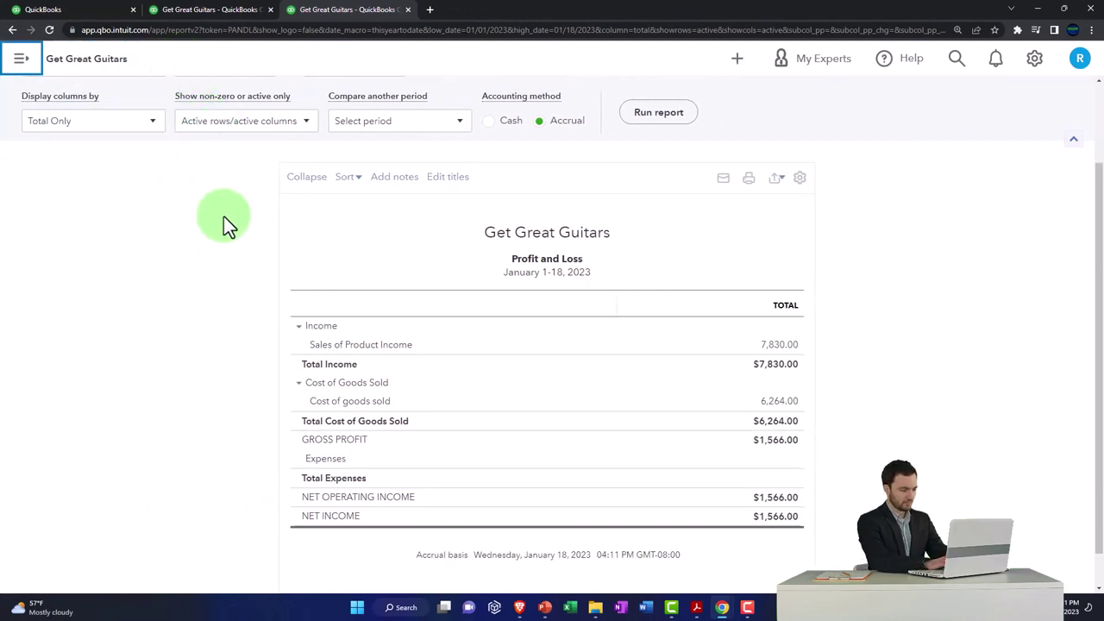
scroll(233, 199, up, 2)
click(249, 174)
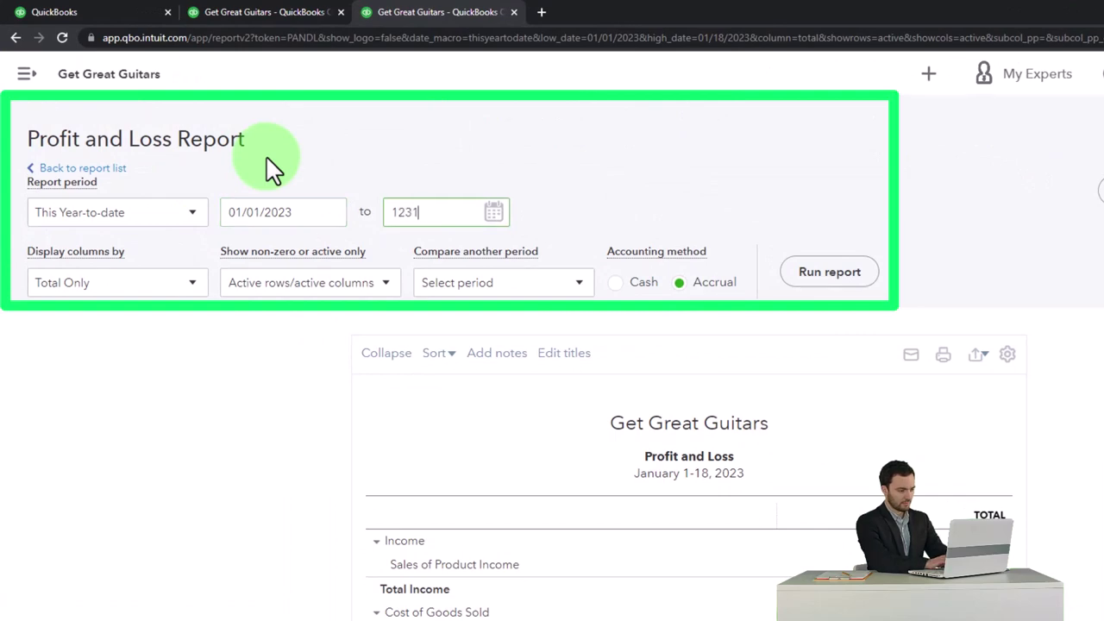
click(820, 274)
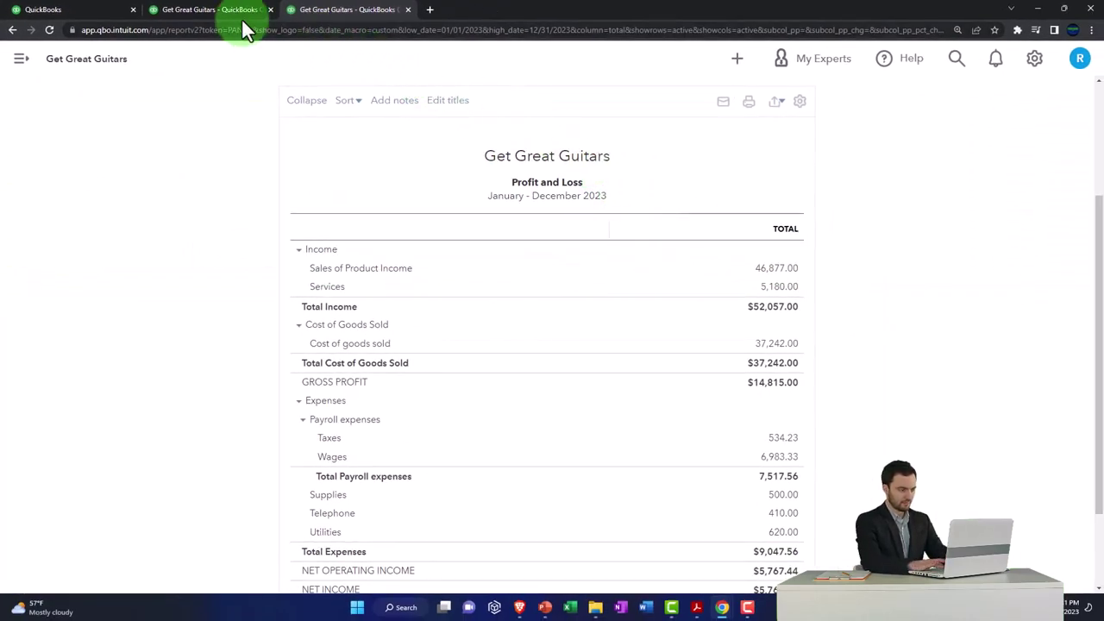
click(230, 14)
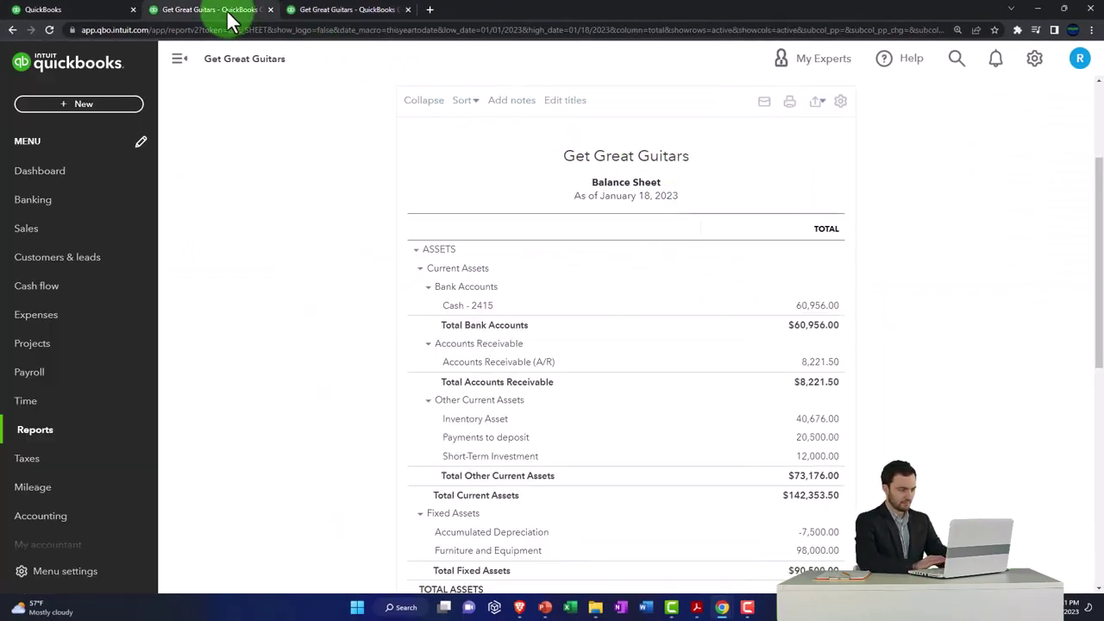
Rerun the Balance Sheet as of 12/31/2023 and zoom in to show Total Current Assets of $135,655.75.
click(171, 69)
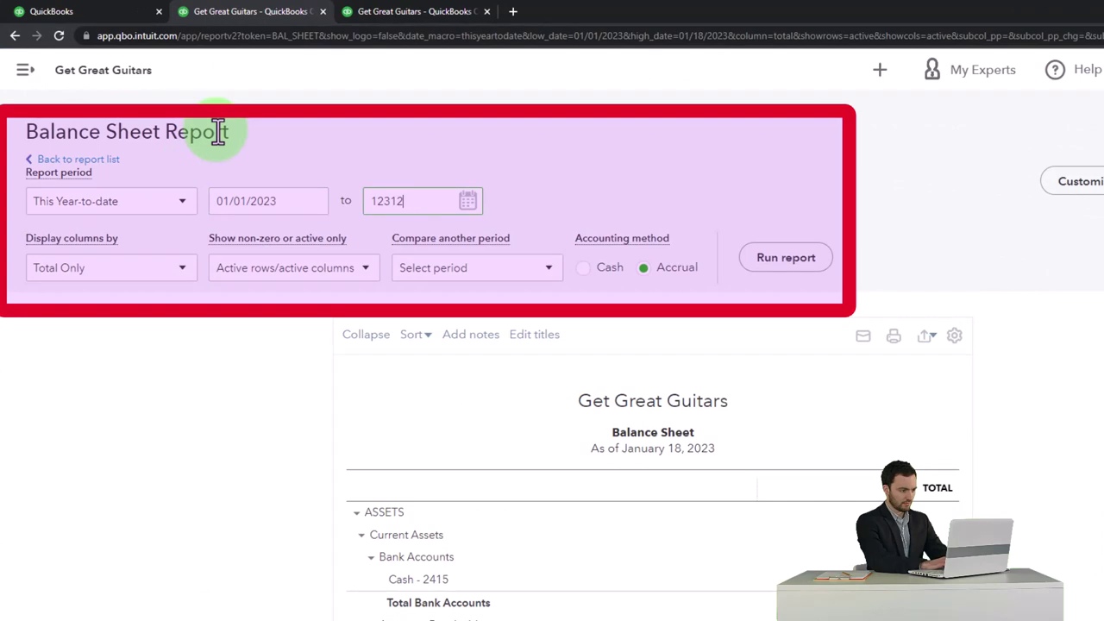
click(806, 274)
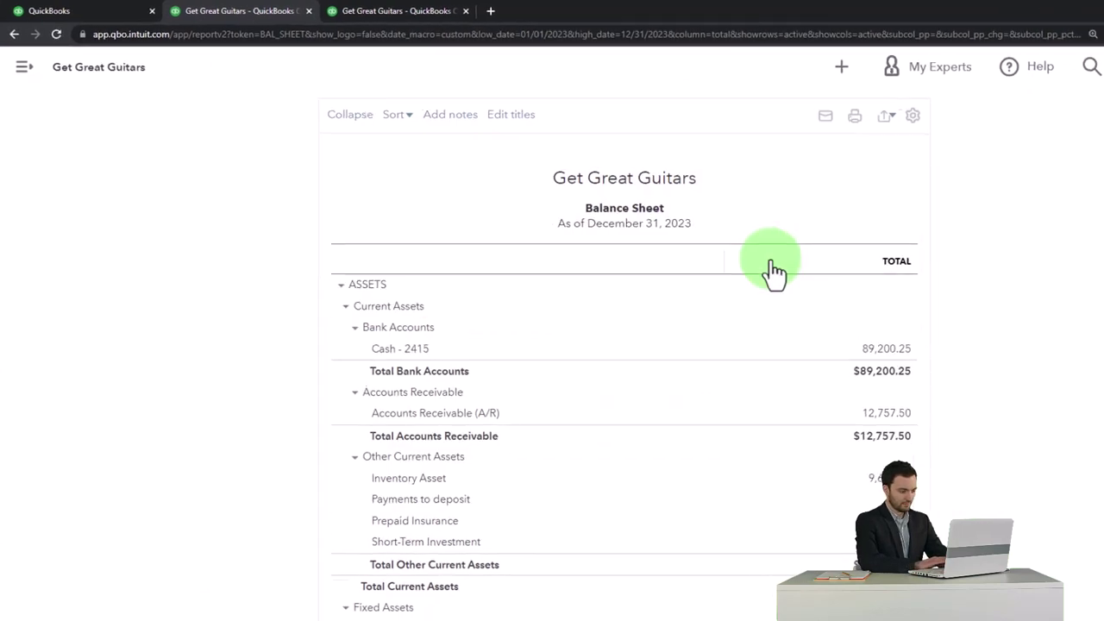
key(ctrl+plus)
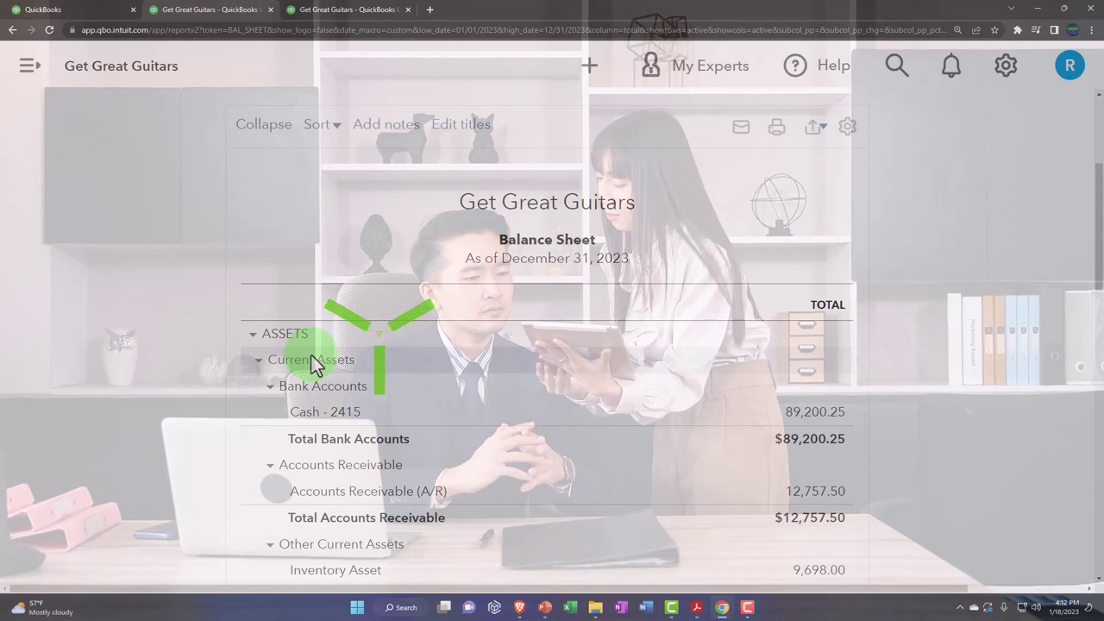
scroll(311, 356, down, 3)
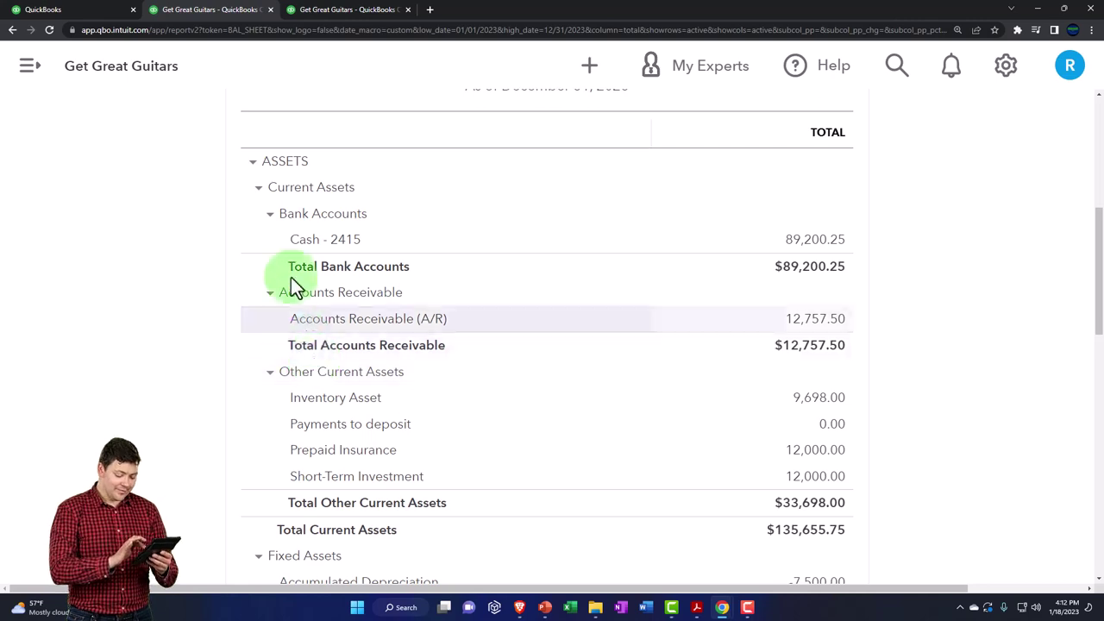
In the first QuickBooks tab, zoom to 125% and open Payroll Overview showing 41 days until payday.
click(97, 15)
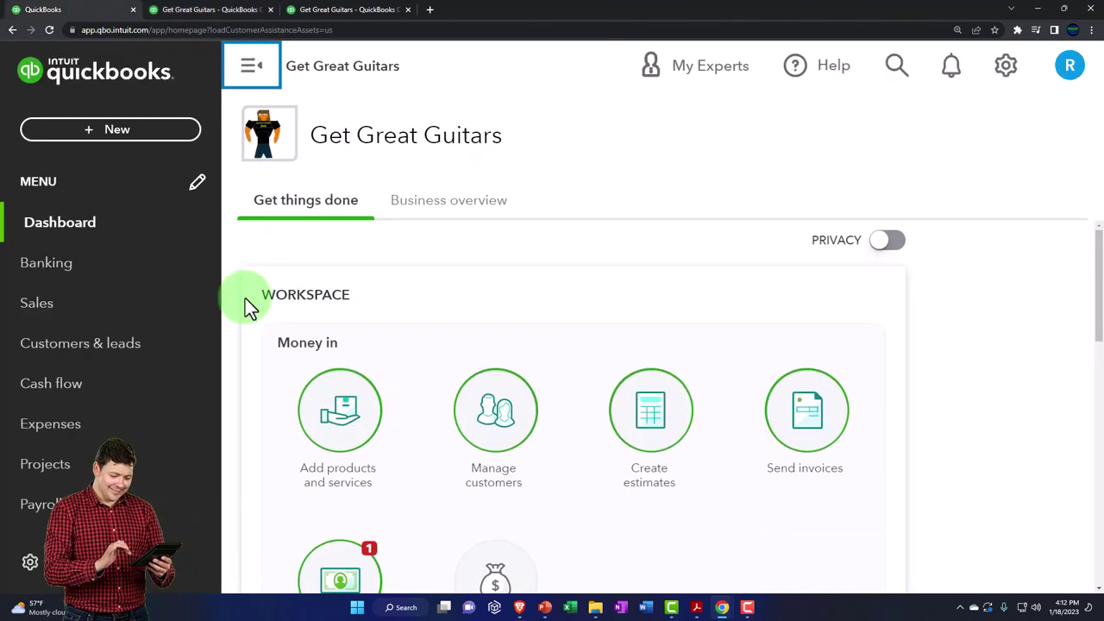
key(ctrl+plus)
key(ctrl+plus)
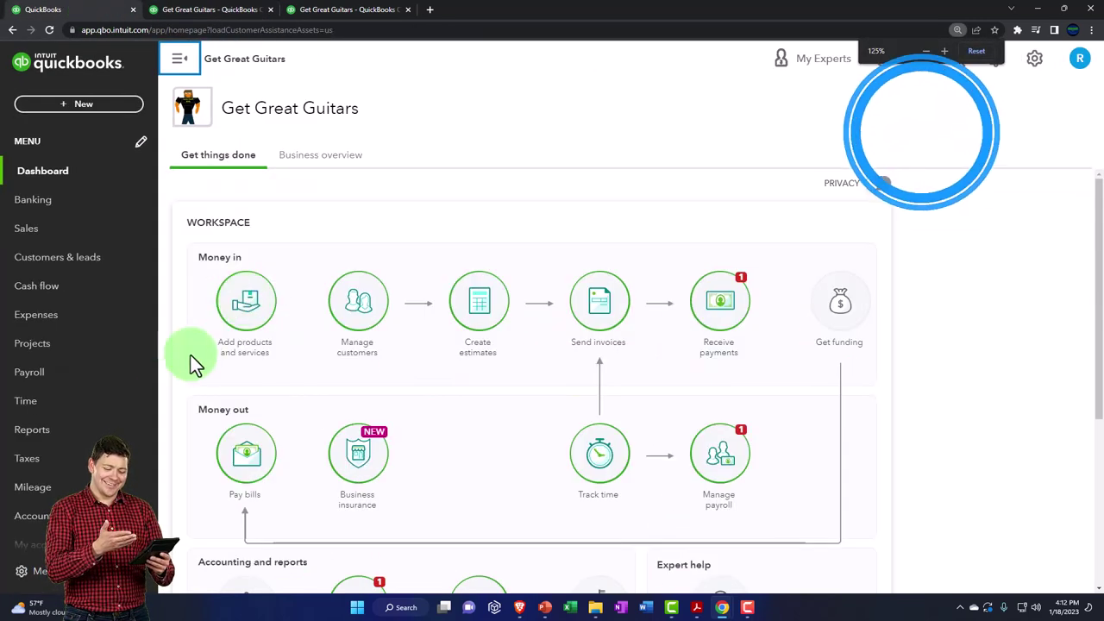
click(61, 380)
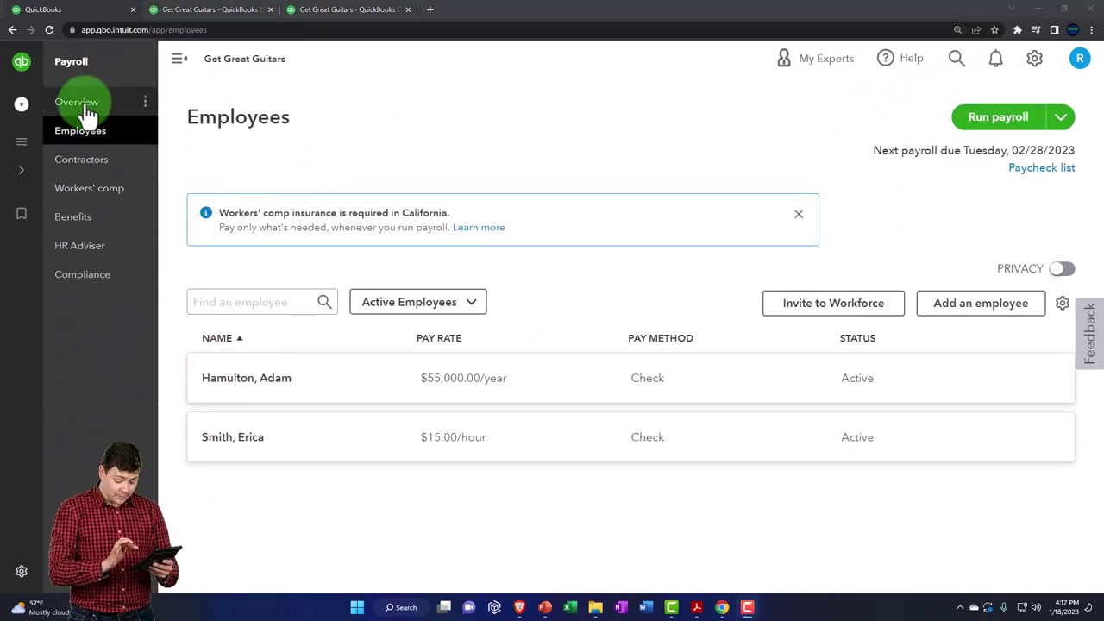
click(87, 110)
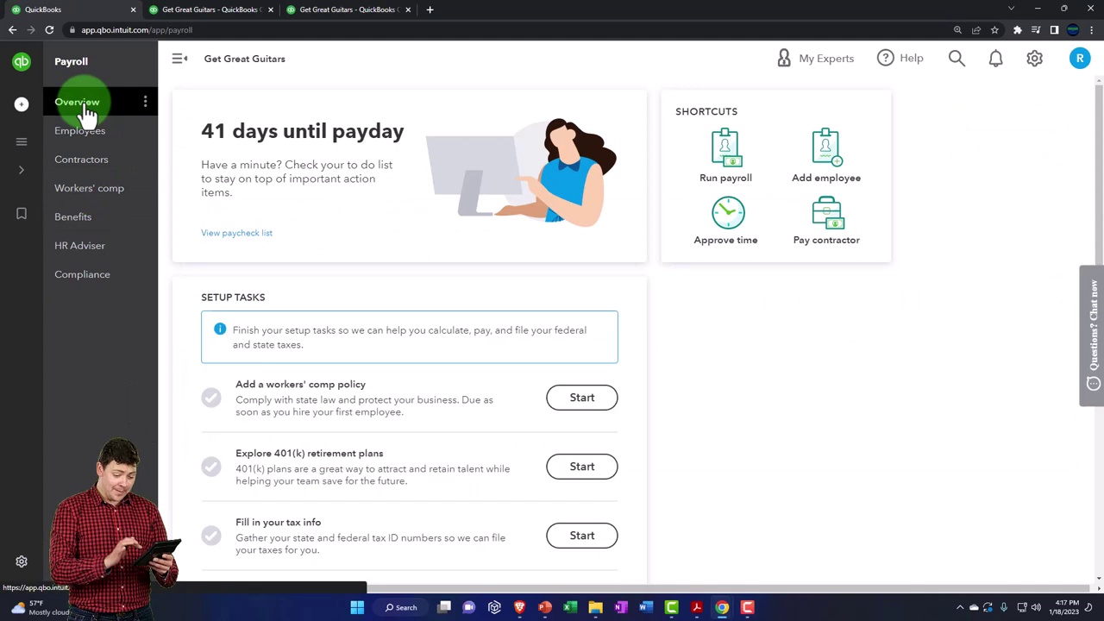
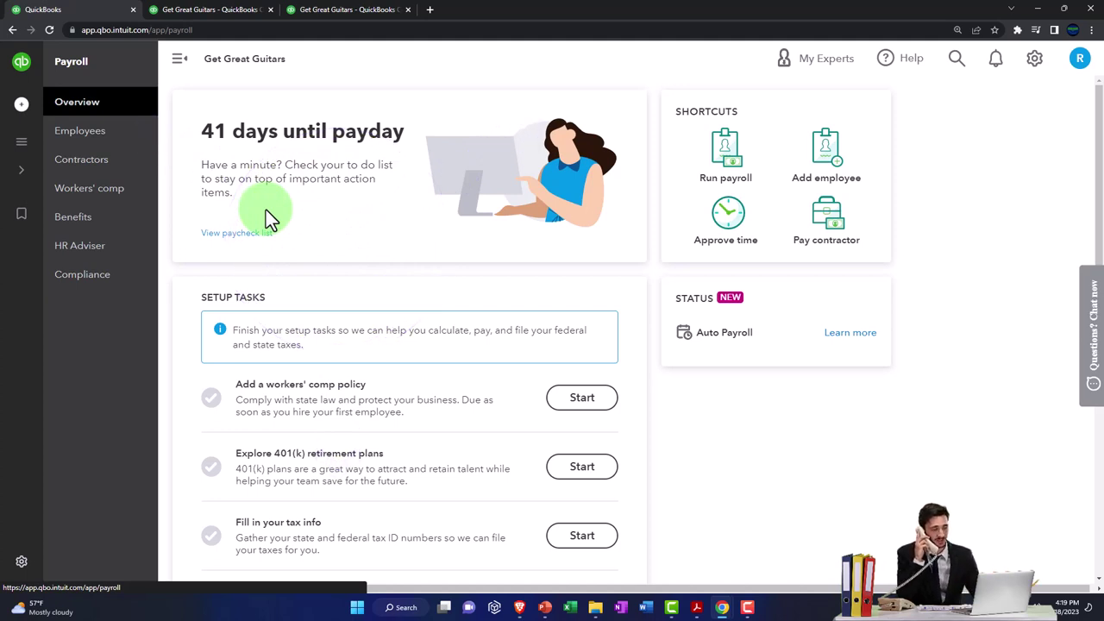
Review the liabilities section of the Balance Sheet report.
click(216, 17)
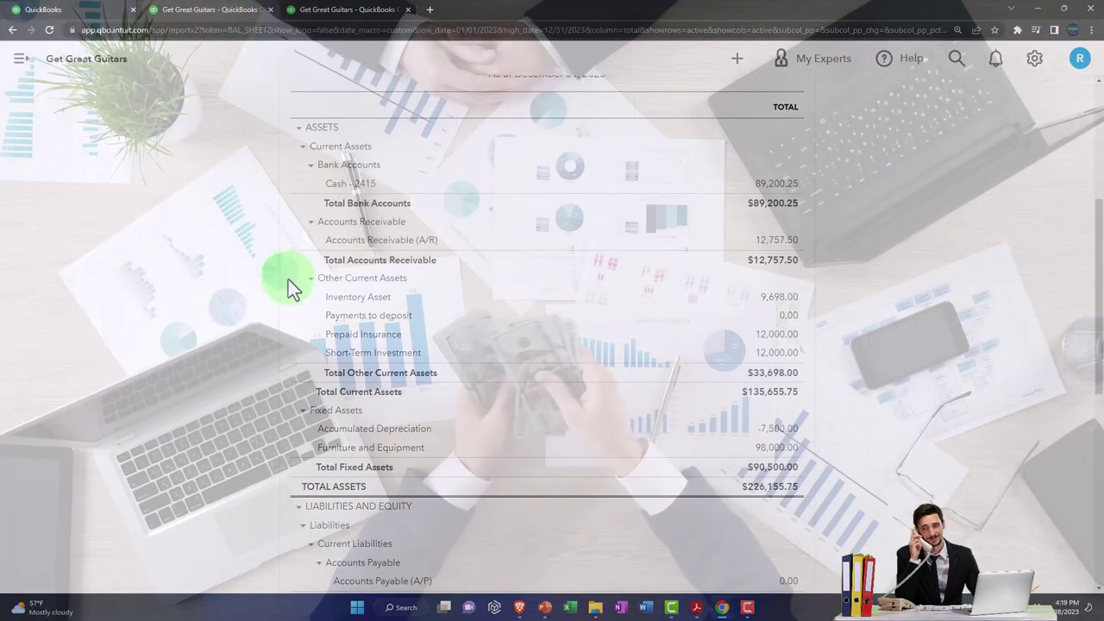
scroll(290, 285, down, 1)
scroll(290, 284, down, 2)
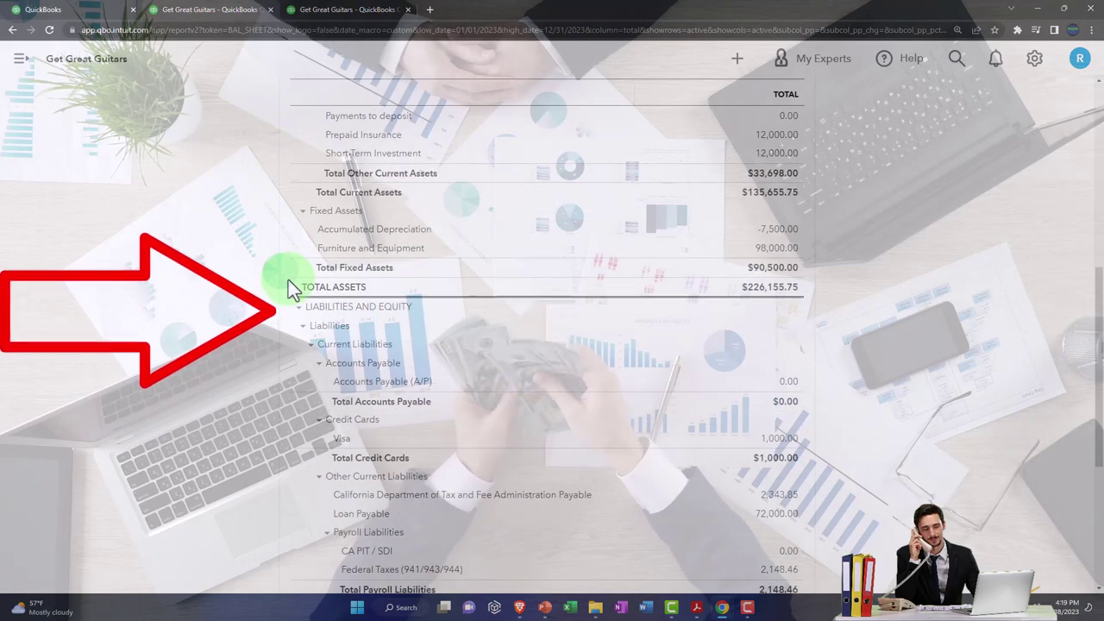
scroll(290, 285, down, 1)
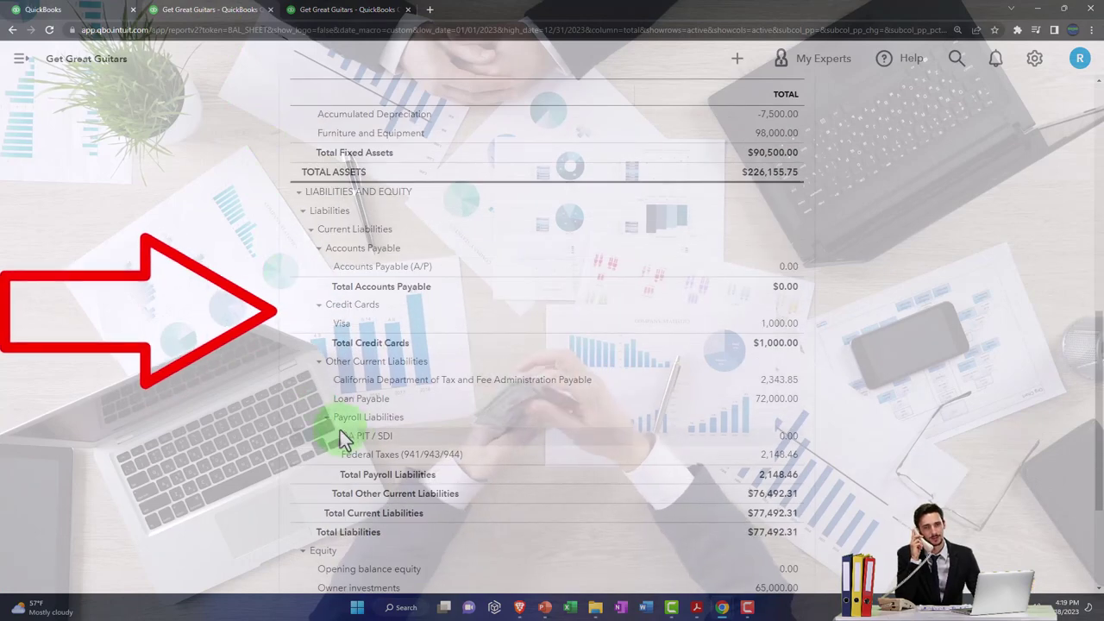
scroll(702, 406, down, 2)
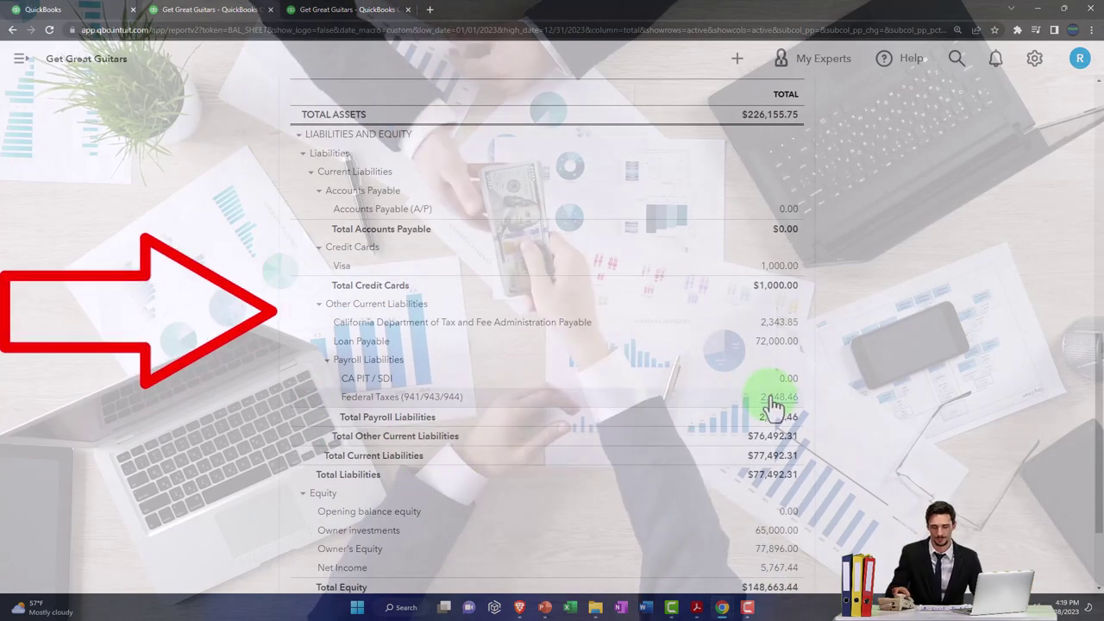
Scroll the Jan–Dec 2023 Profit and Loss to payroll taxes 534.23 and wages 6,983.33.
click(357, 11)
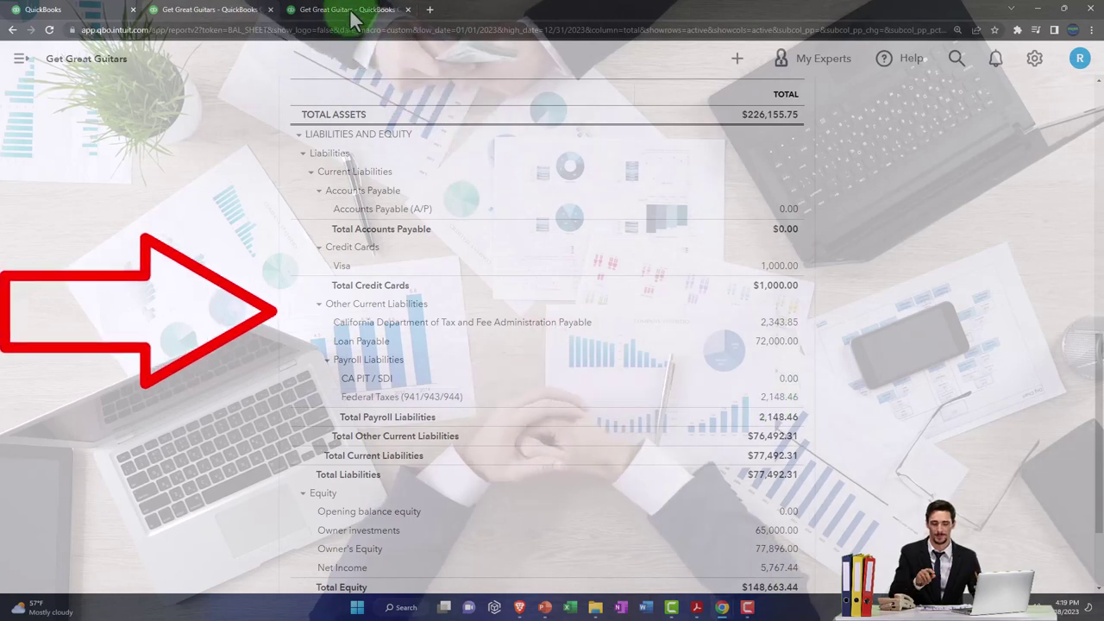
scroll(326, 345, down, 2)
scroll(318, 380, down, 1)
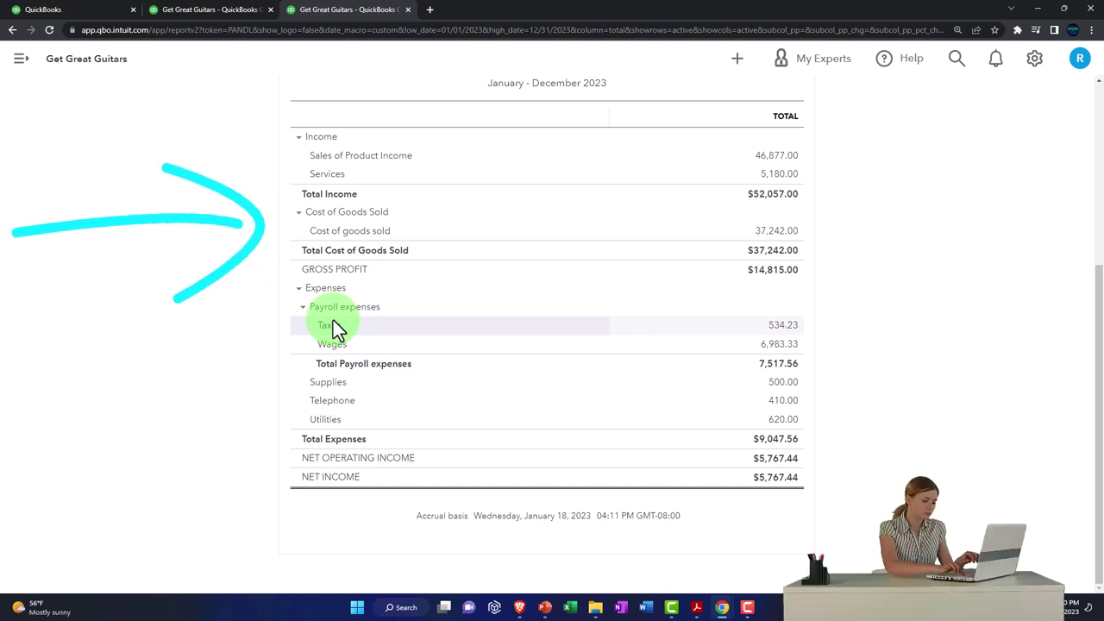
From the Balance Sheet, drill into the Cash - 2415 transactions and open the 3,512.70 payroll check.
scroll(333, 320, up, 4)
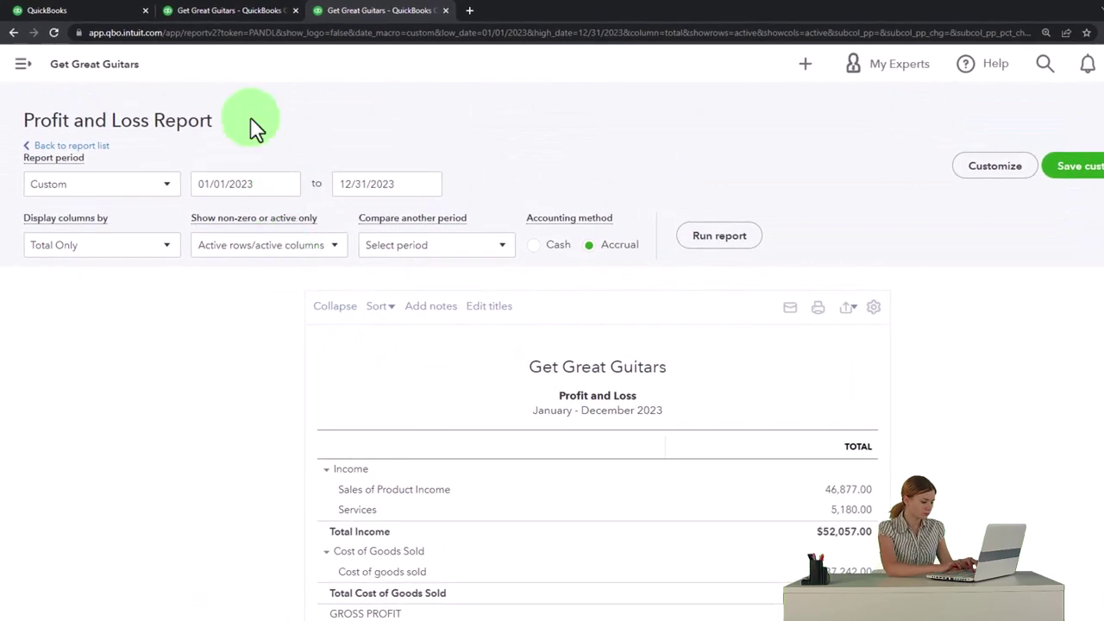
click(226, 10)
scroll(384, 301, up, 10)
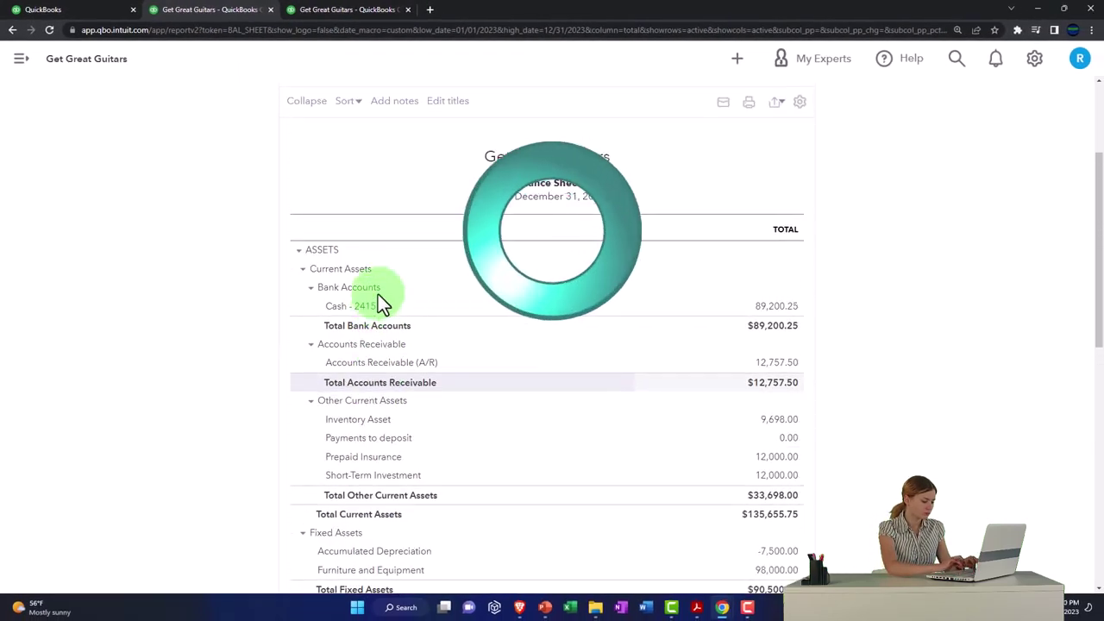
click(378, 297)
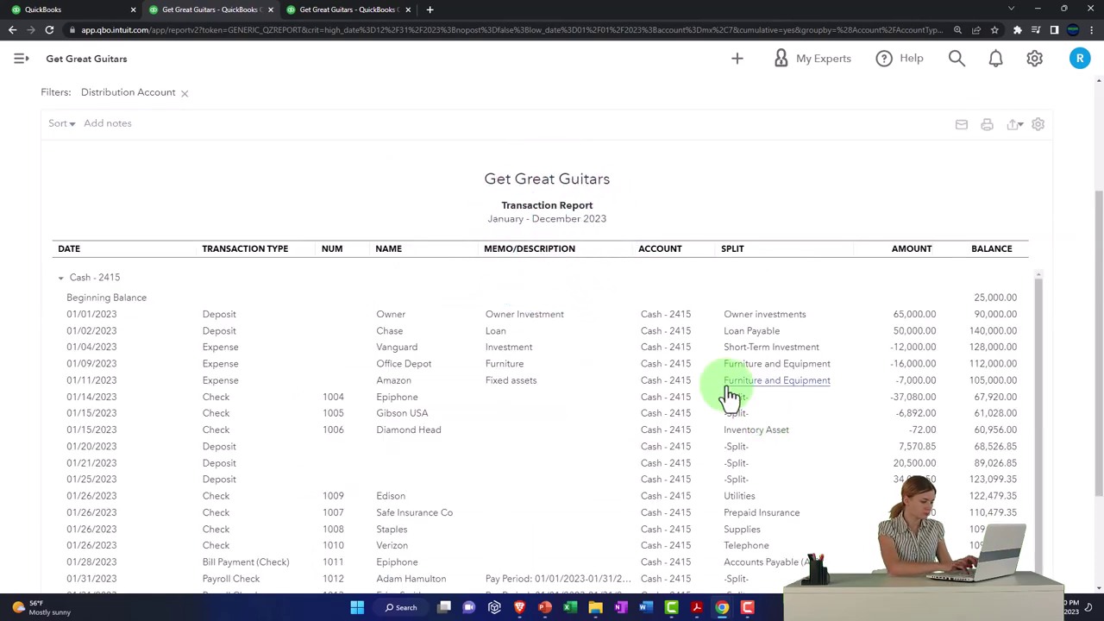
scroll(570, 442, down, 2)
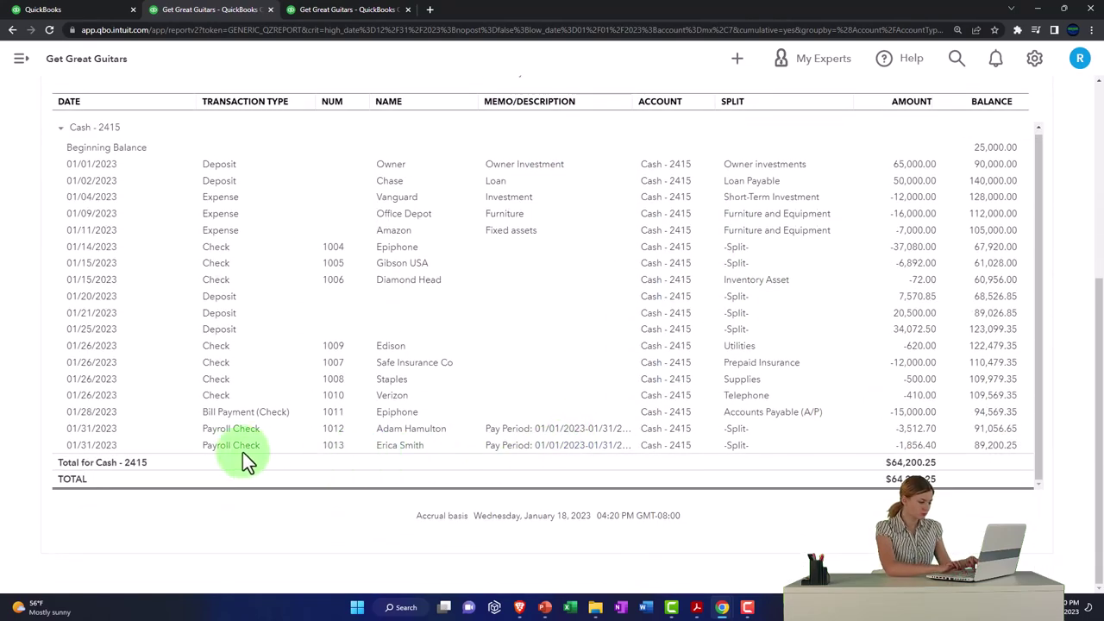
scroll(244, 455, up, 1)
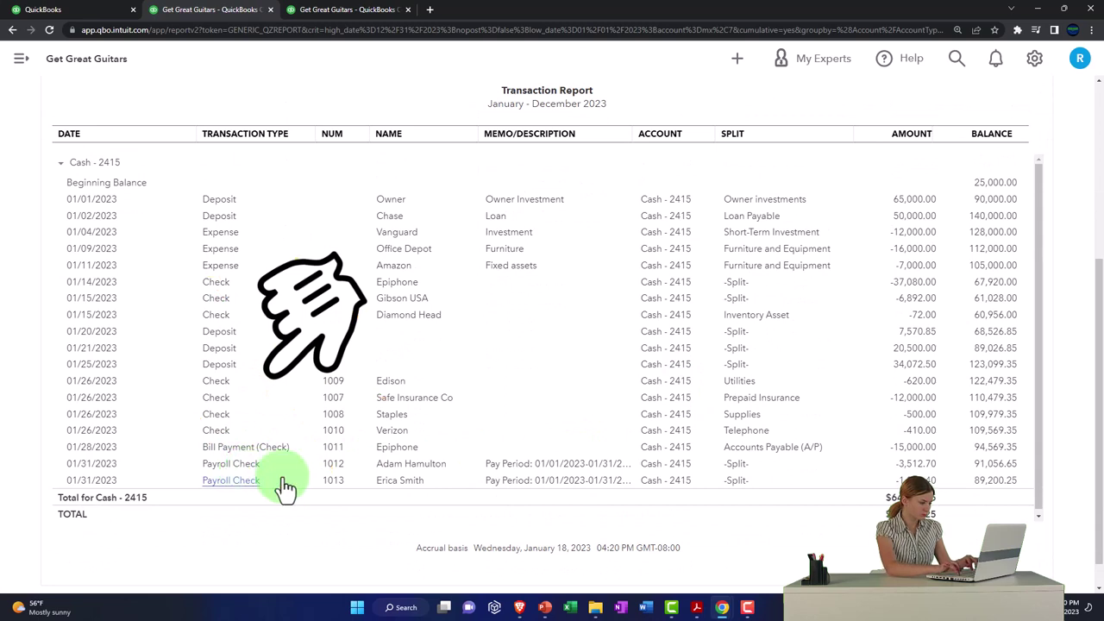
click(916, 466)
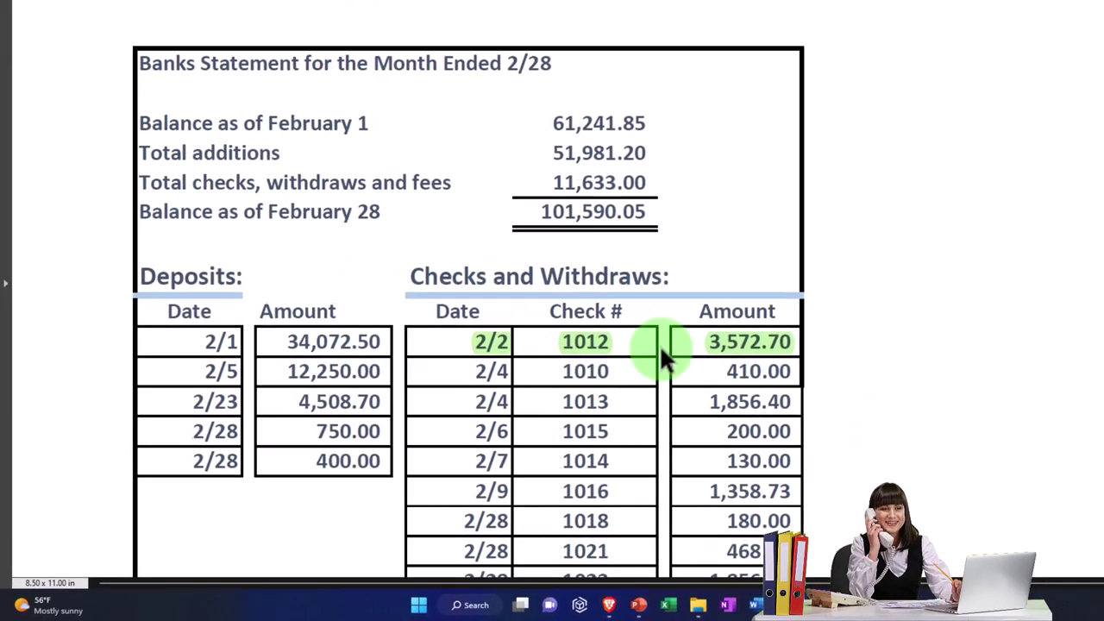
Minimize the bank statement to return to the 01/31/2023 QuickBooks Paycheck list.
click(562, 386)
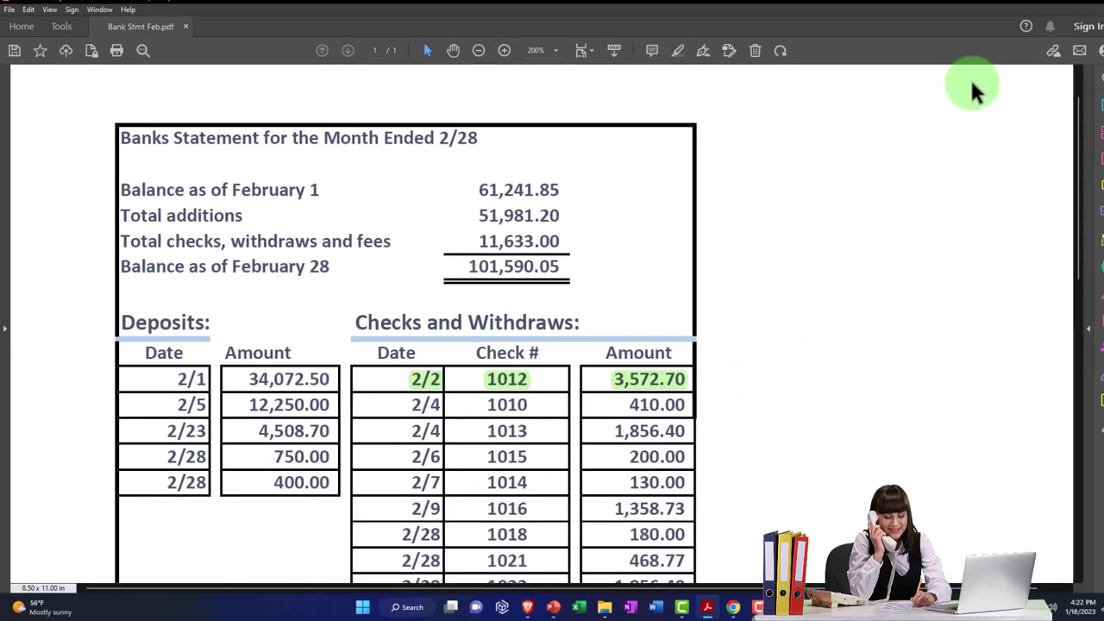
click(1031, 11)
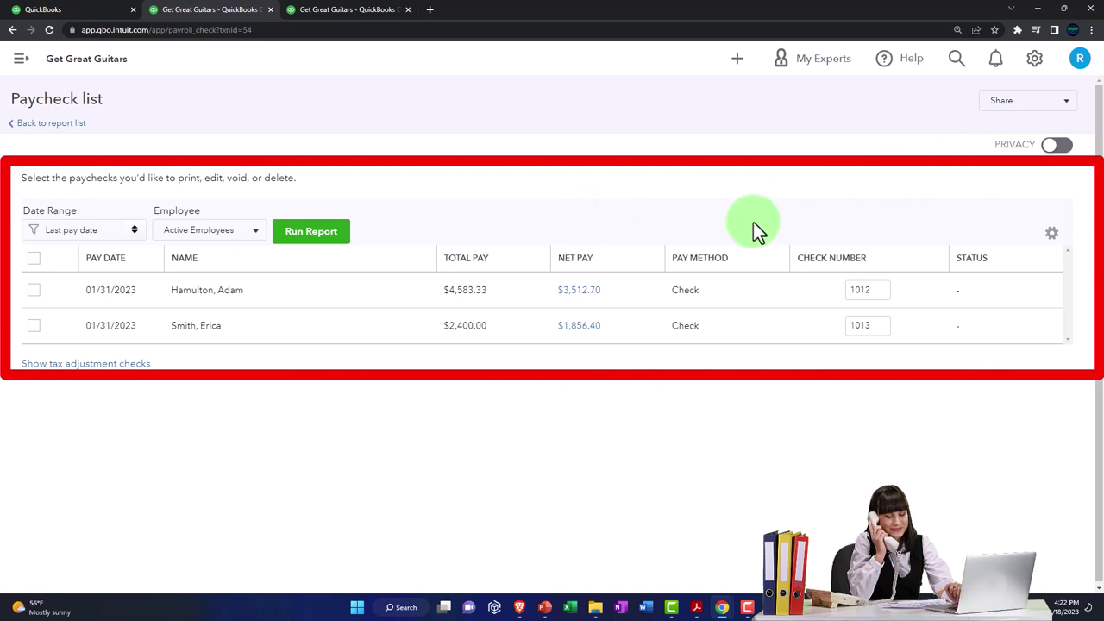
Return to the Reports list with the full navigation menu expanded.
click(69, 126)
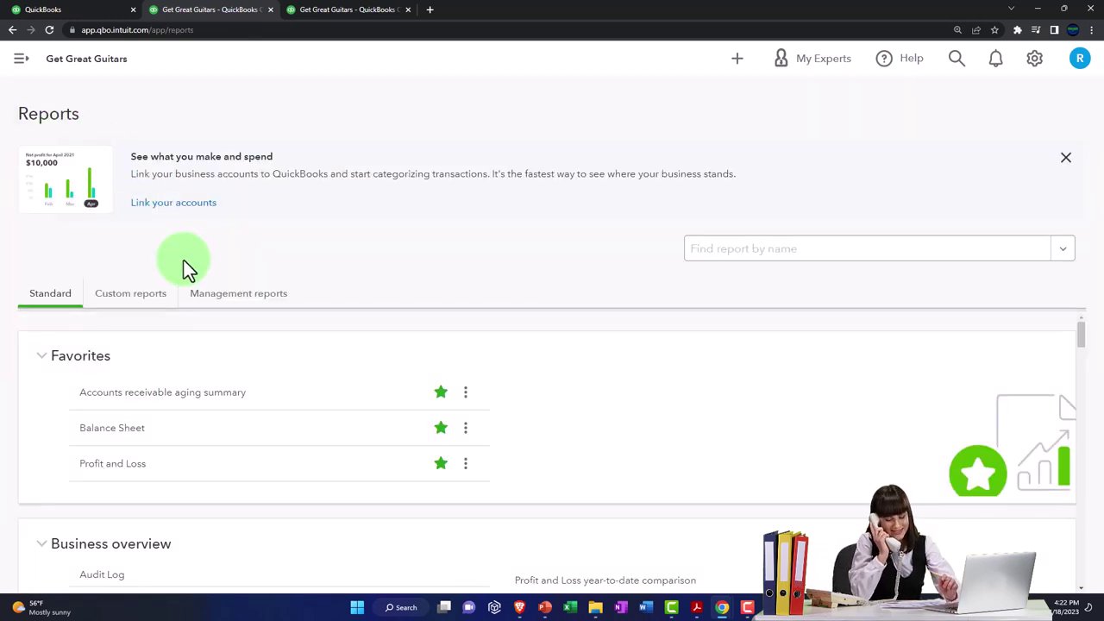
click(19, 62)
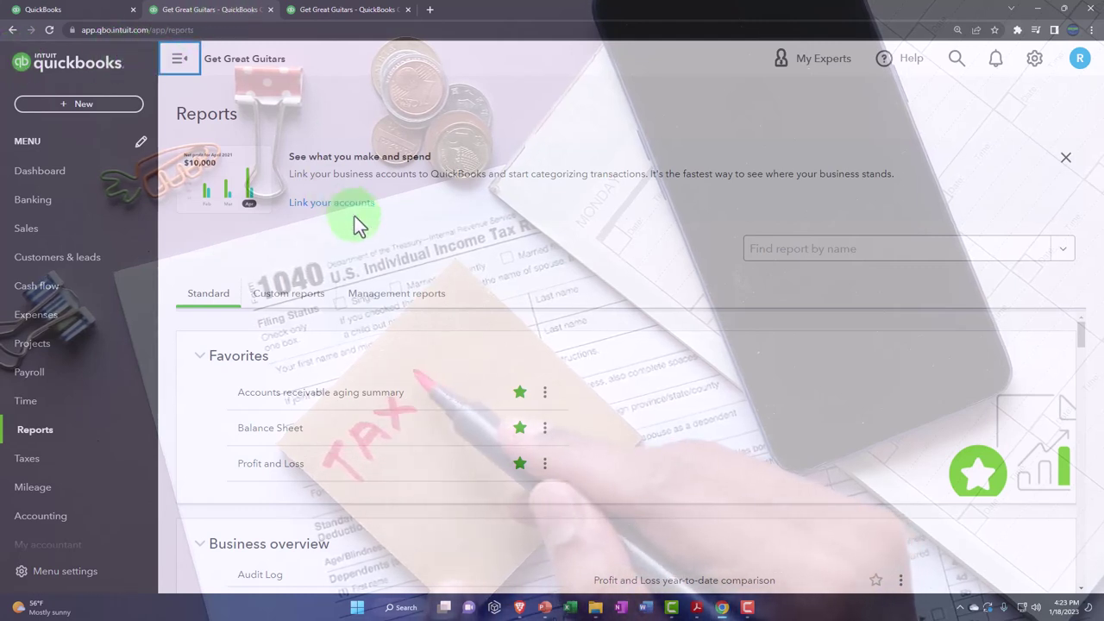
Run the Balance Sheet report with an end date of 12/31/2023.
click(290, 429)
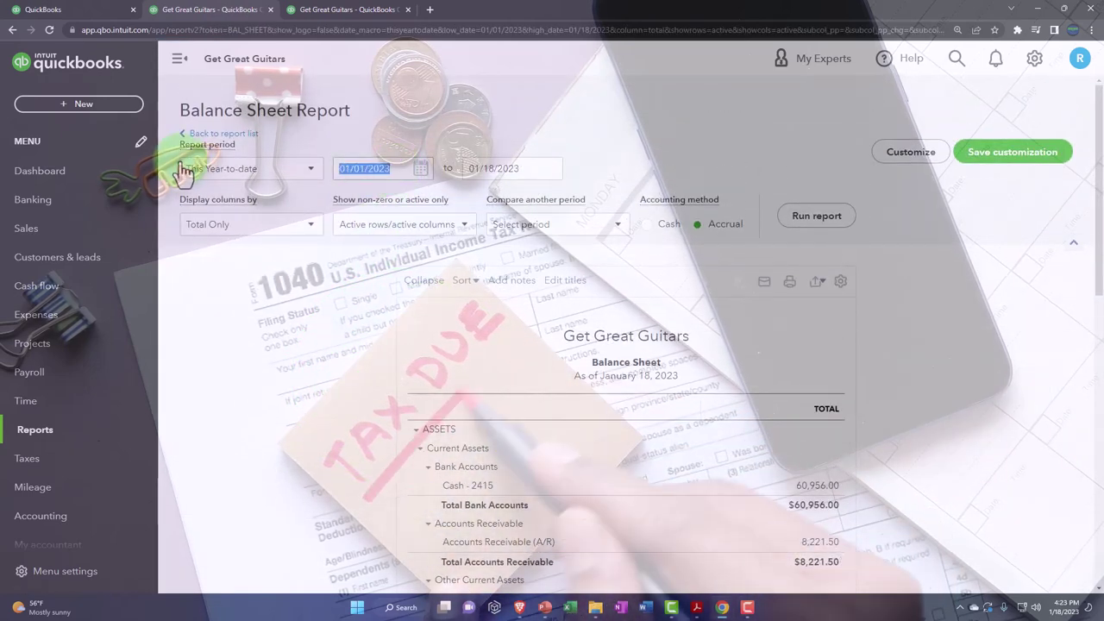
key(Tab)
text(12)
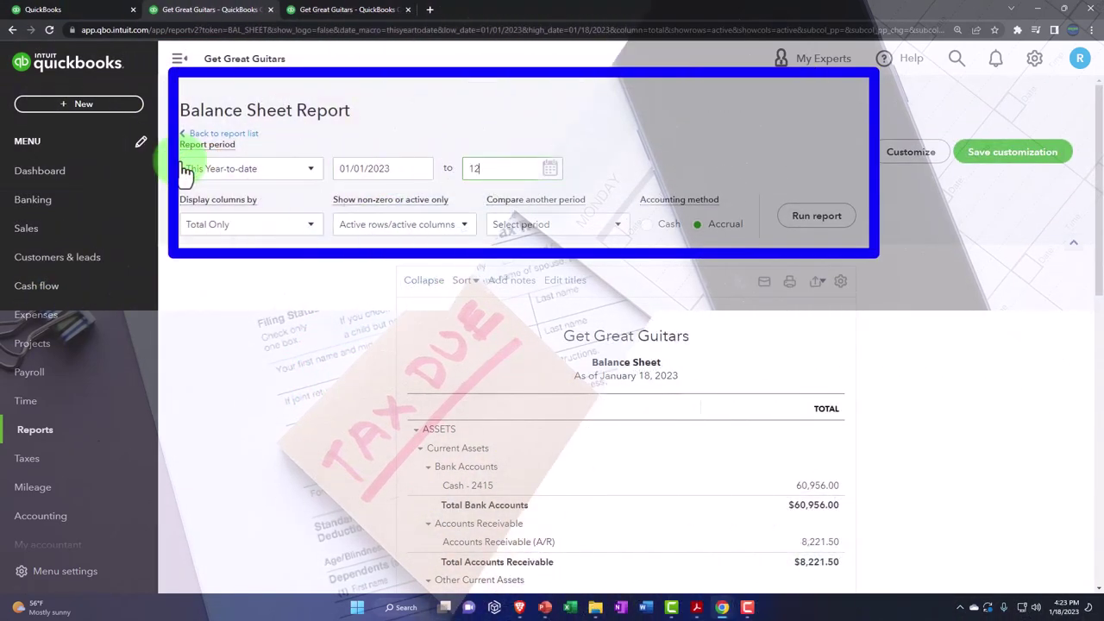
text(312)
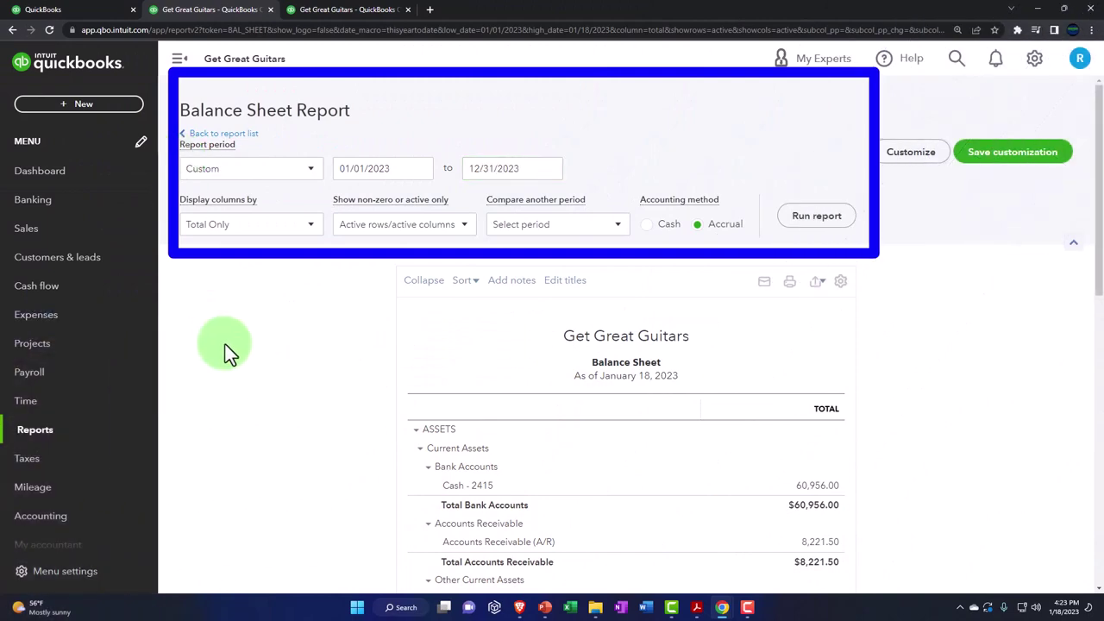
click(815, 217)
Show the Federal Taxes (941/943/944) liability transactions, totalling $2,148.46, in a widened view.
scroll(811, 233, down, 5)
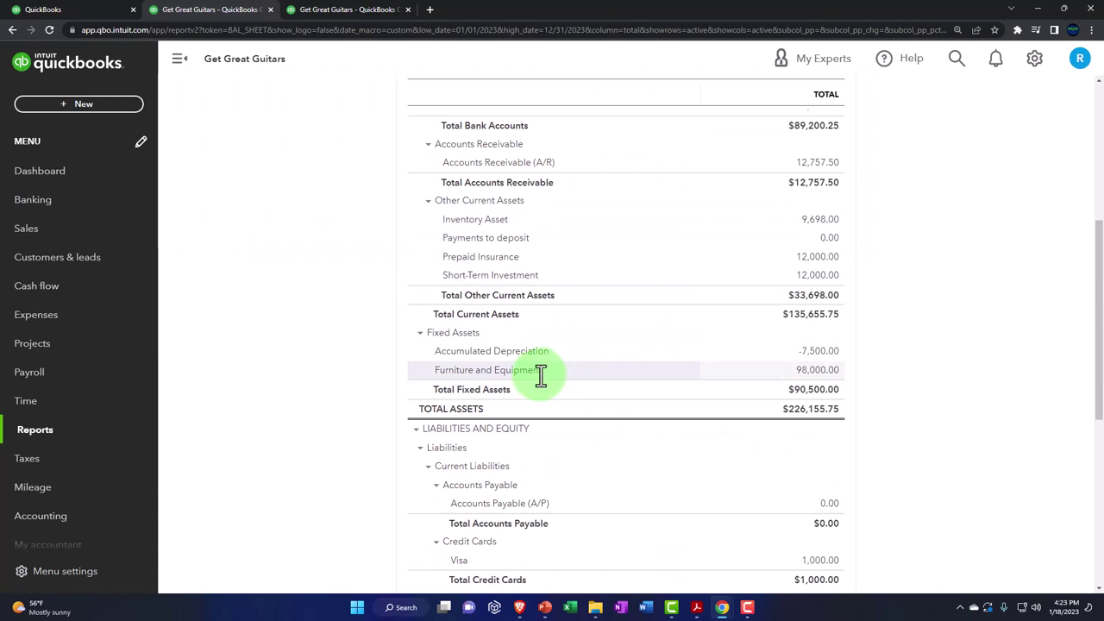
scroll(542, 375, down, 1)
scroll(539, 376, down, 2)
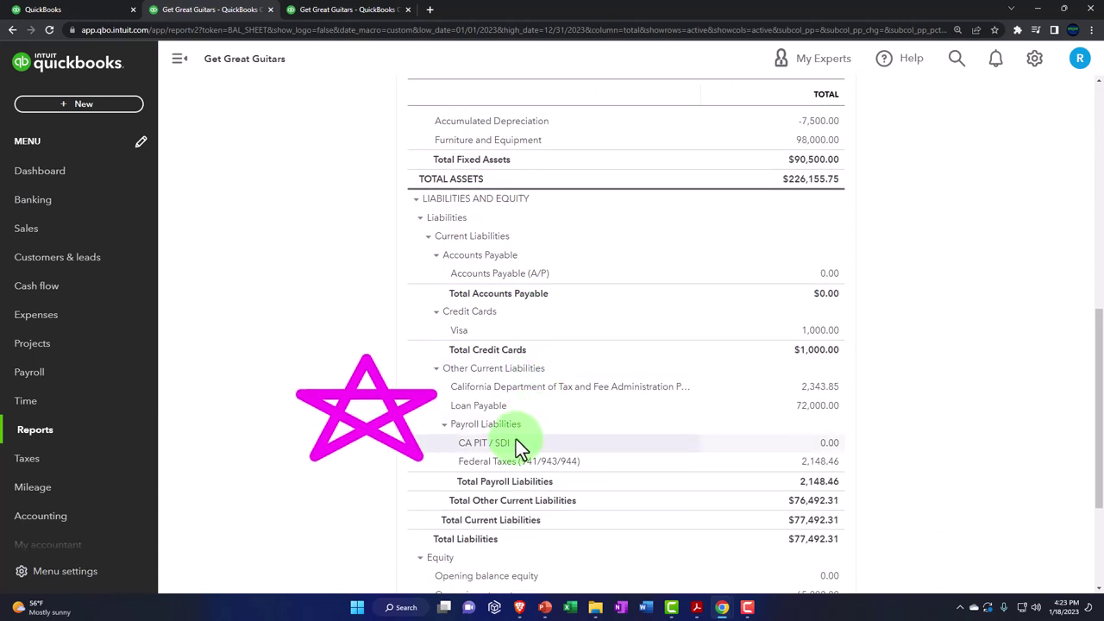
click(816, 463)
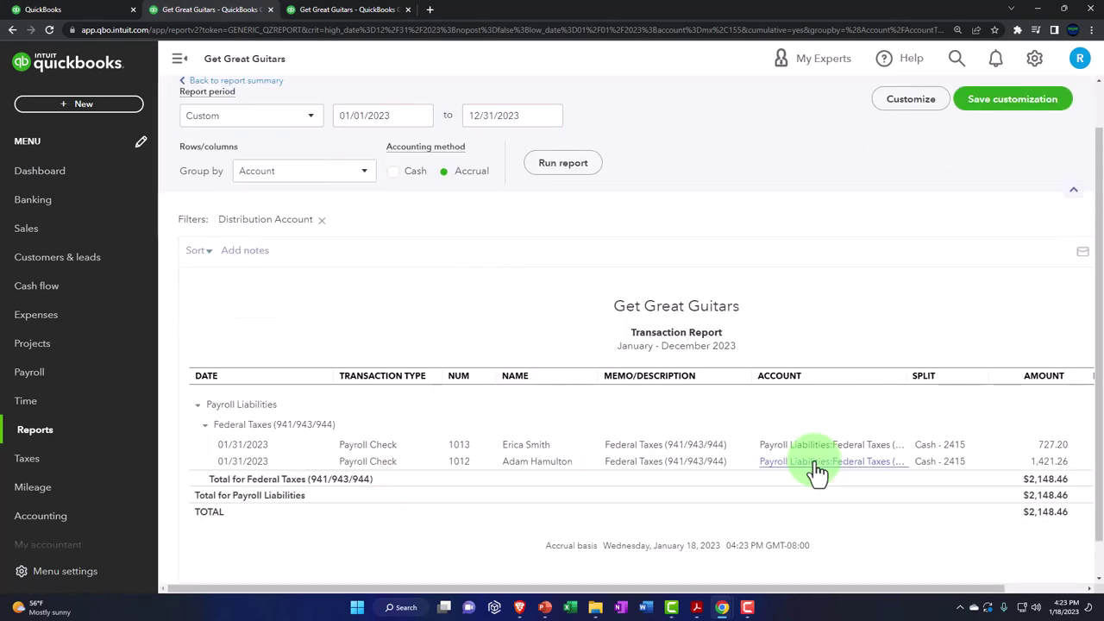
click(178, 61)
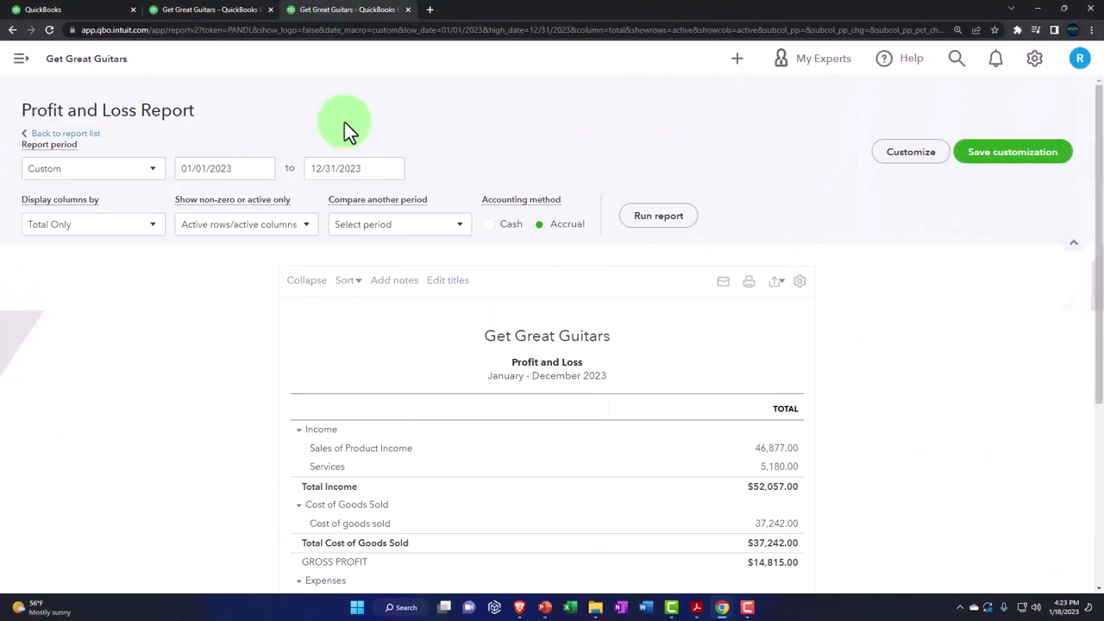
Switch to the first QuickBooks tab on the Payroll overview, heading for the accounting pages.
scroll(440, 448, down, 3)
scroll(440, 446, down, 1)
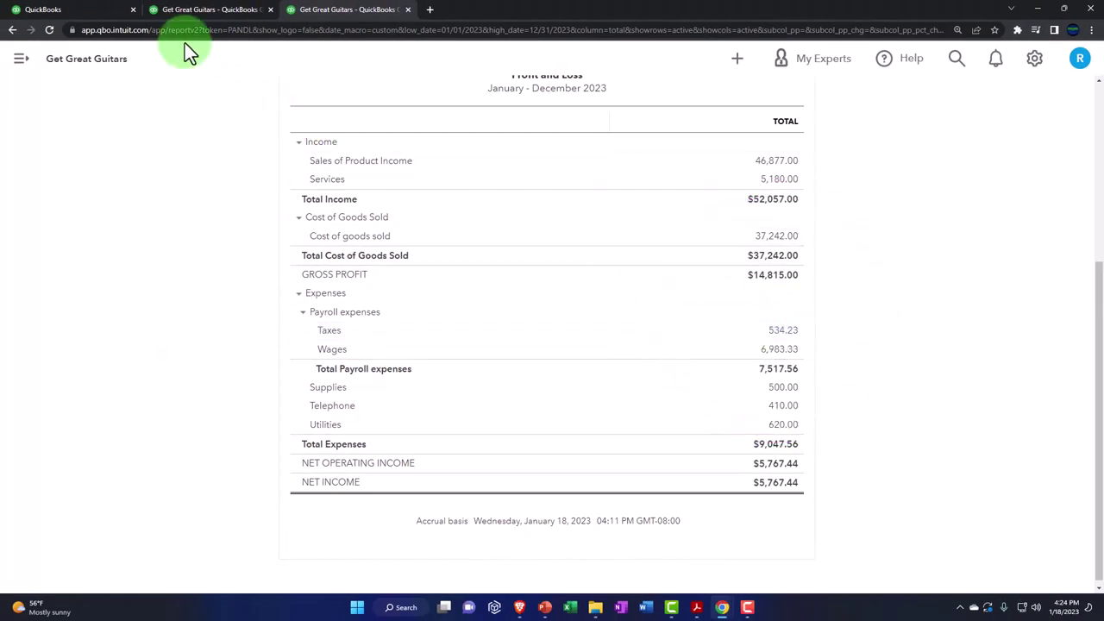
click(96, 11)
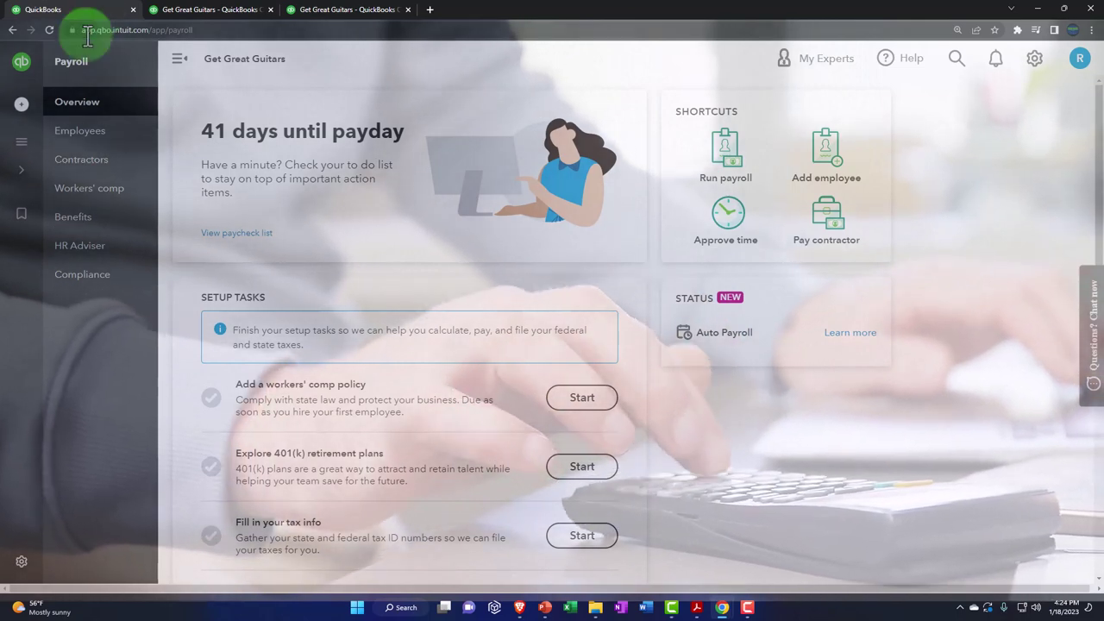
mouse_move(39, 105)
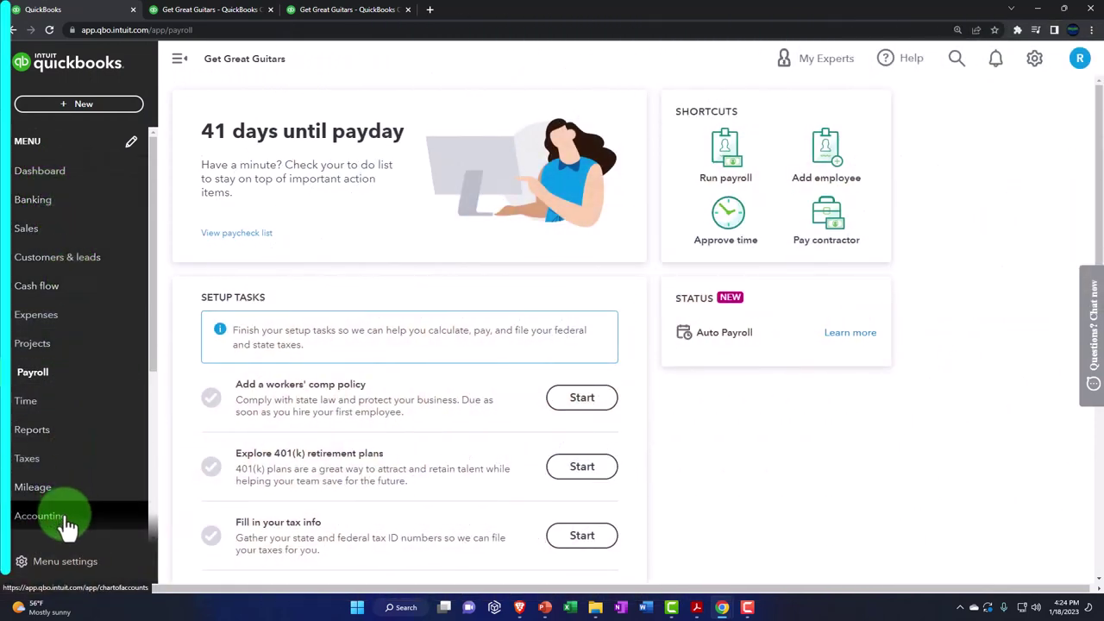
Open Bookkeeping > Chart of accounts, put the second window away, and widen the accounts list.
click(65, 518)
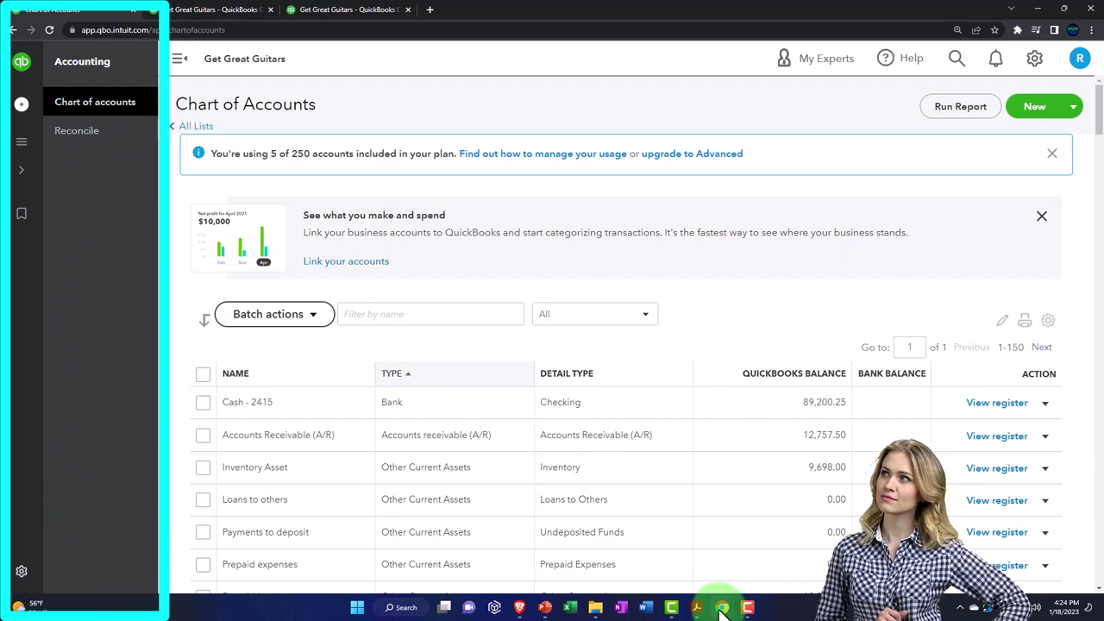
mouse_move(725, 595)
click(716, 577)
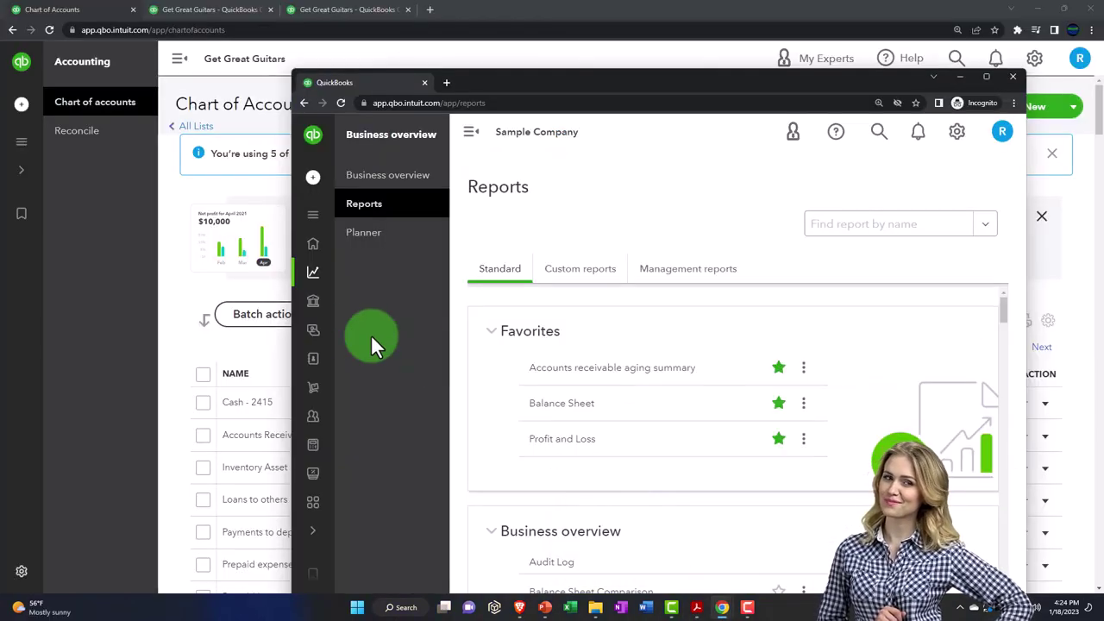
click(356, 444)
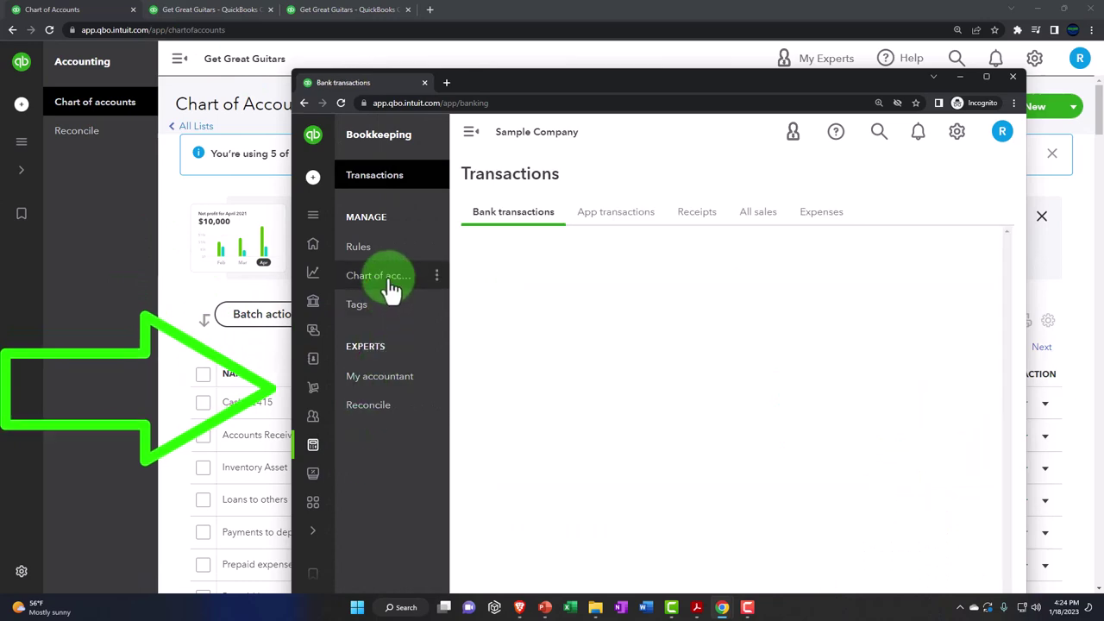
click(390, 288)
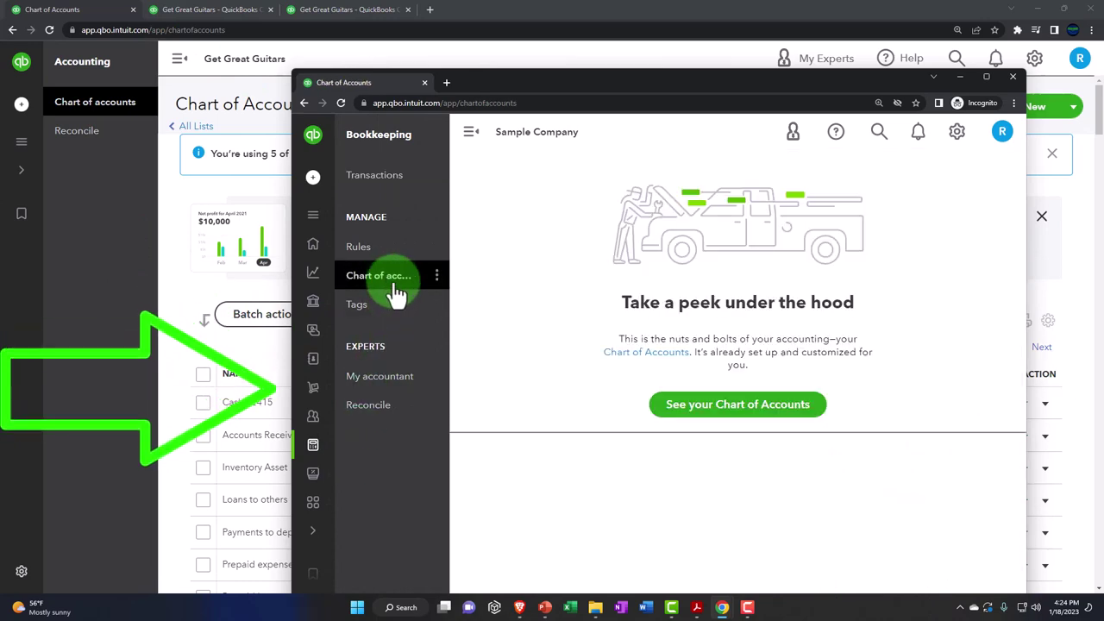
click(956, 76)
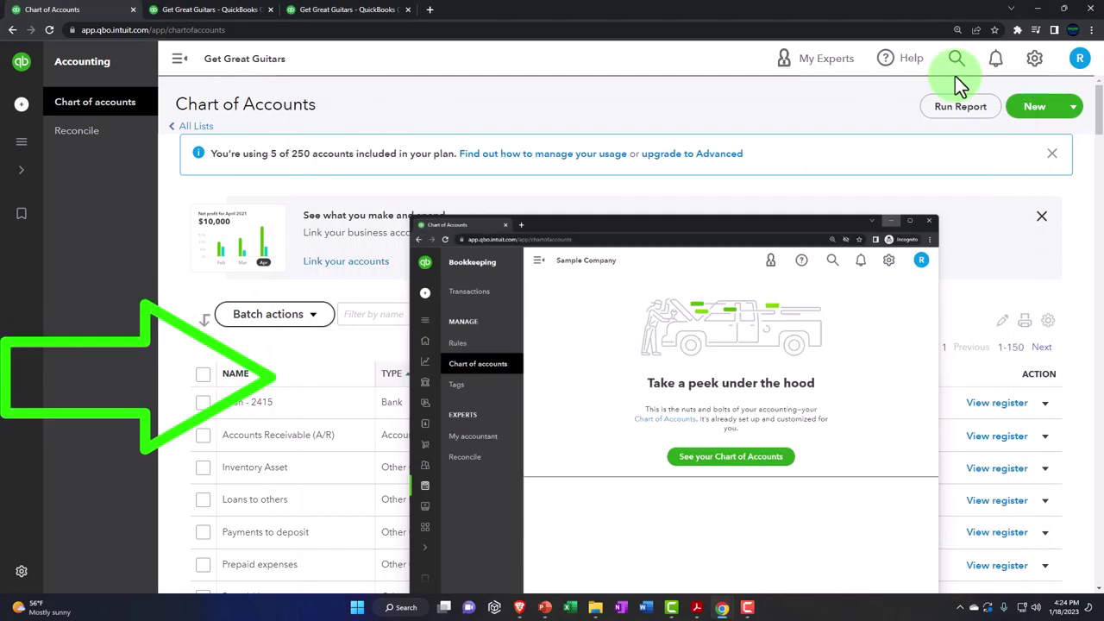
click(168, 59)
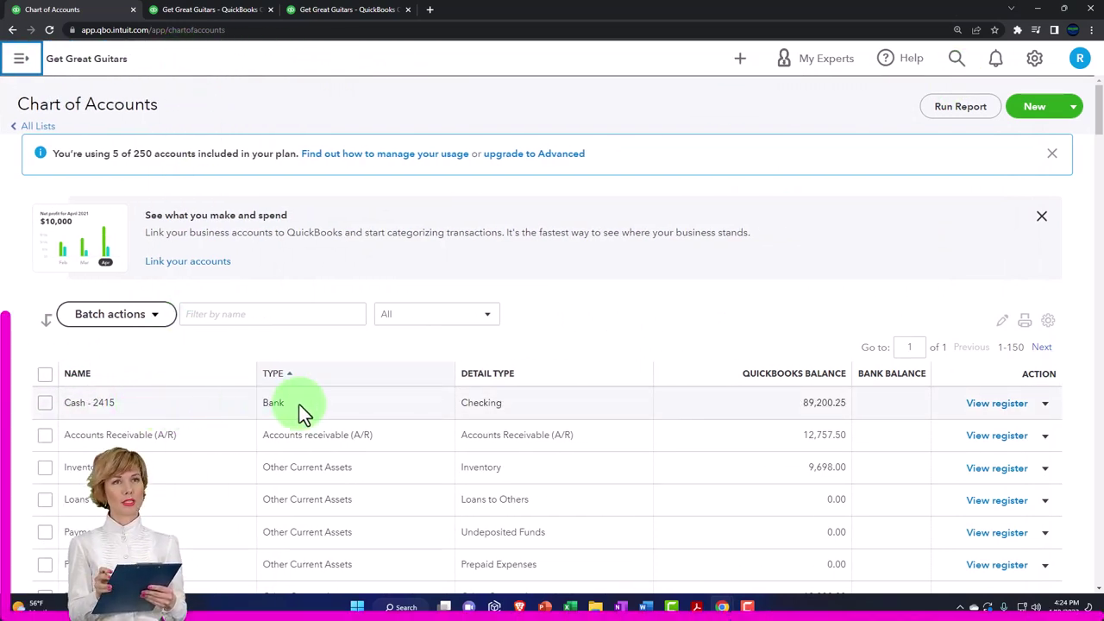
Open the Cash - 2415 bank register and browse the transaction types that can be added.
click(997, 404)
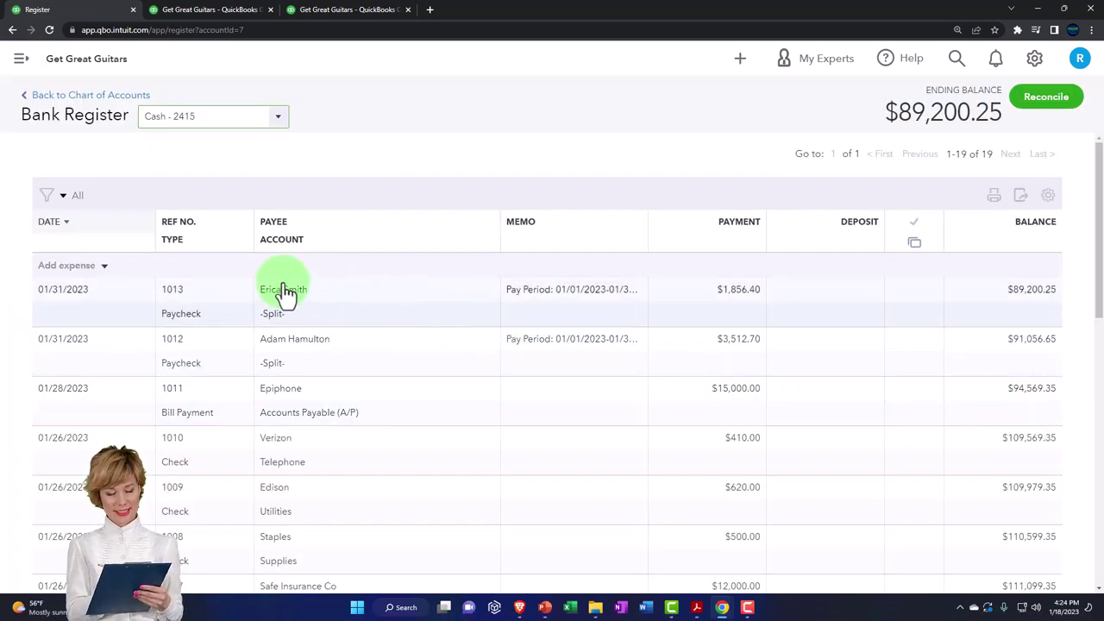
click(107, 268)
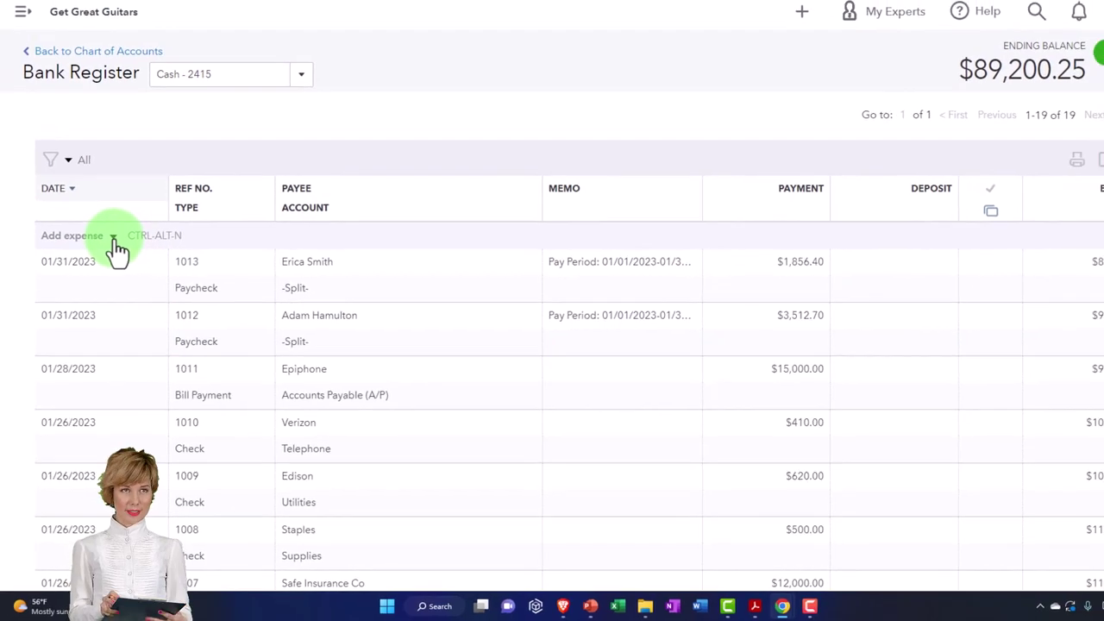
click(113, 246)
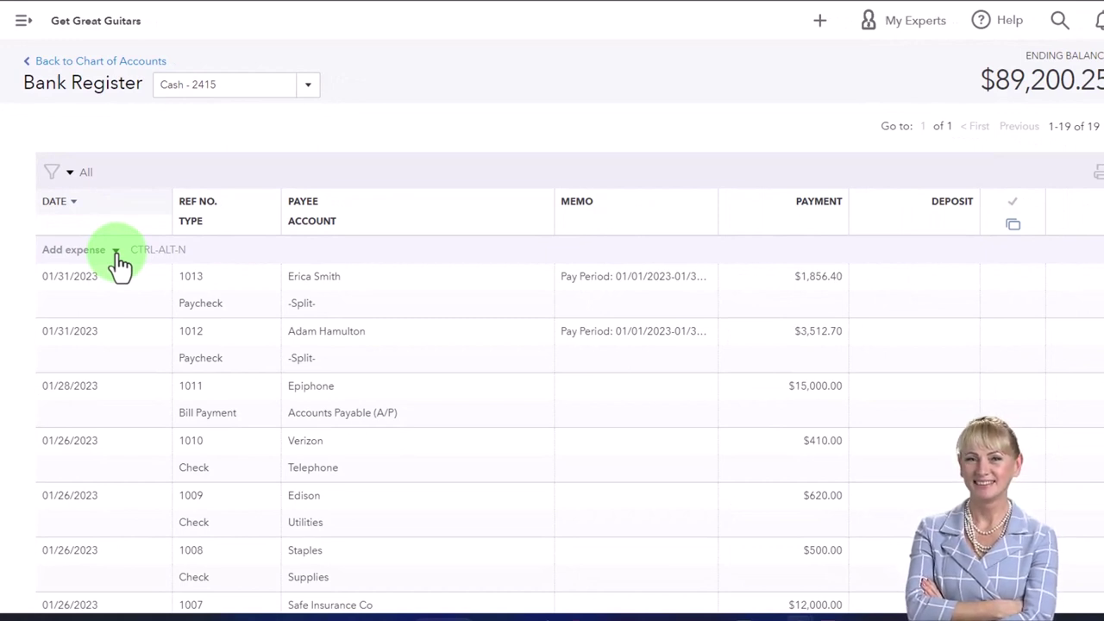
Start a new check 1012 in the register with the employee as payee.
click(115, 251)
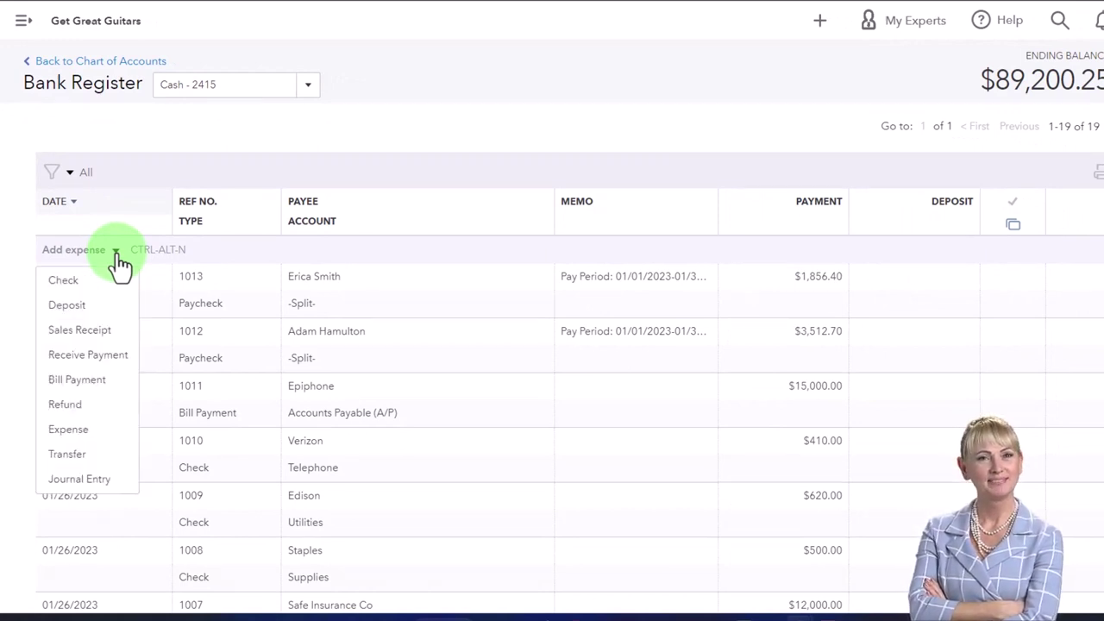
click(95, 283)
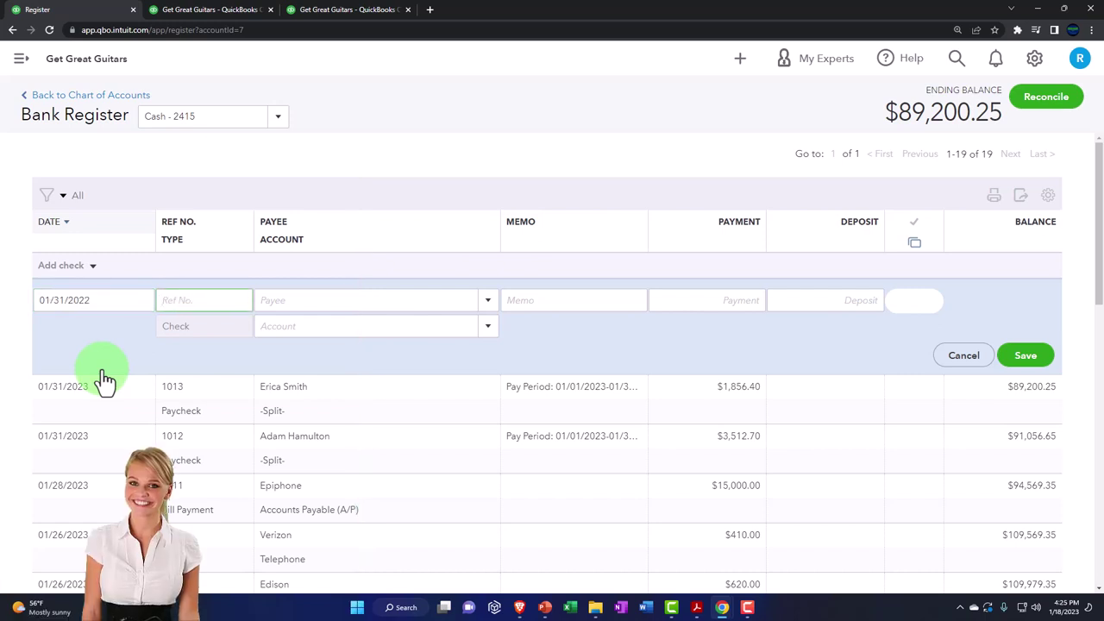
key(Tab)
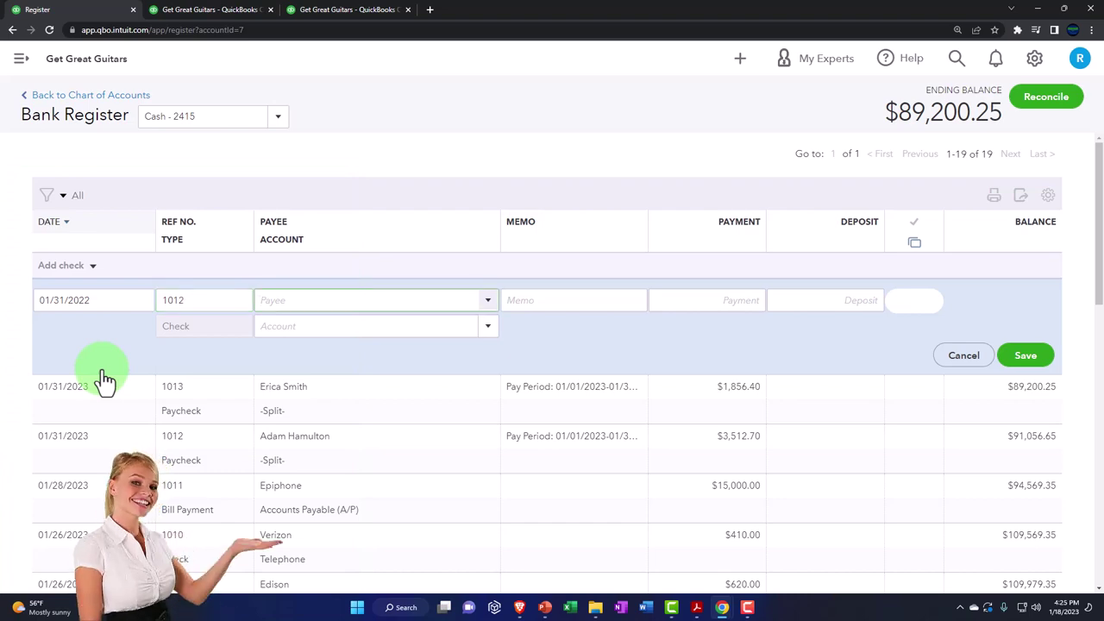
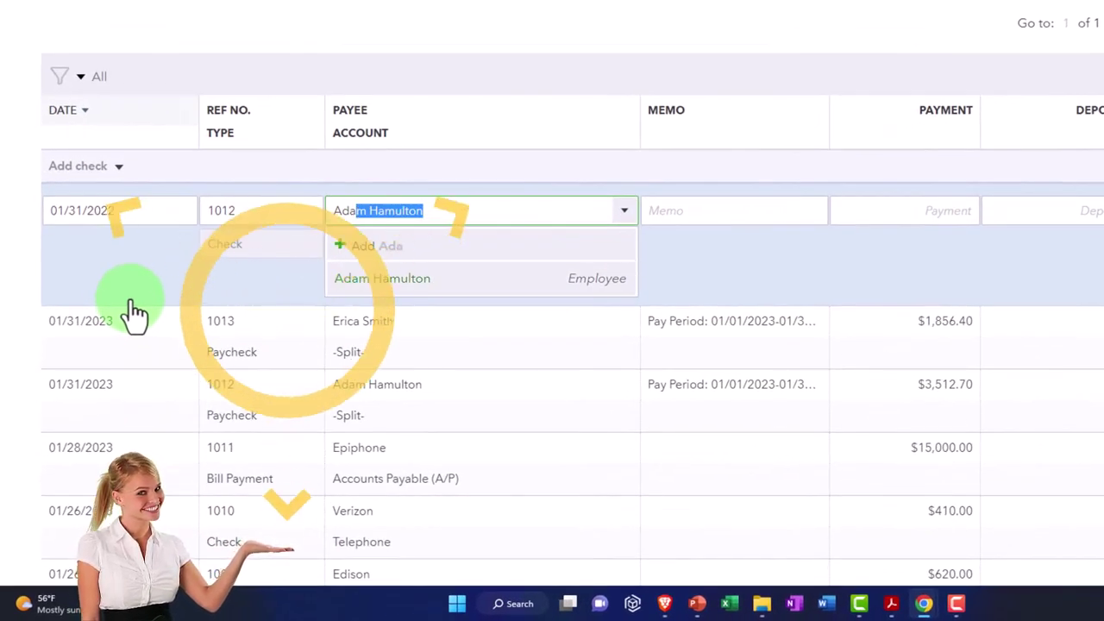
key(Tab)
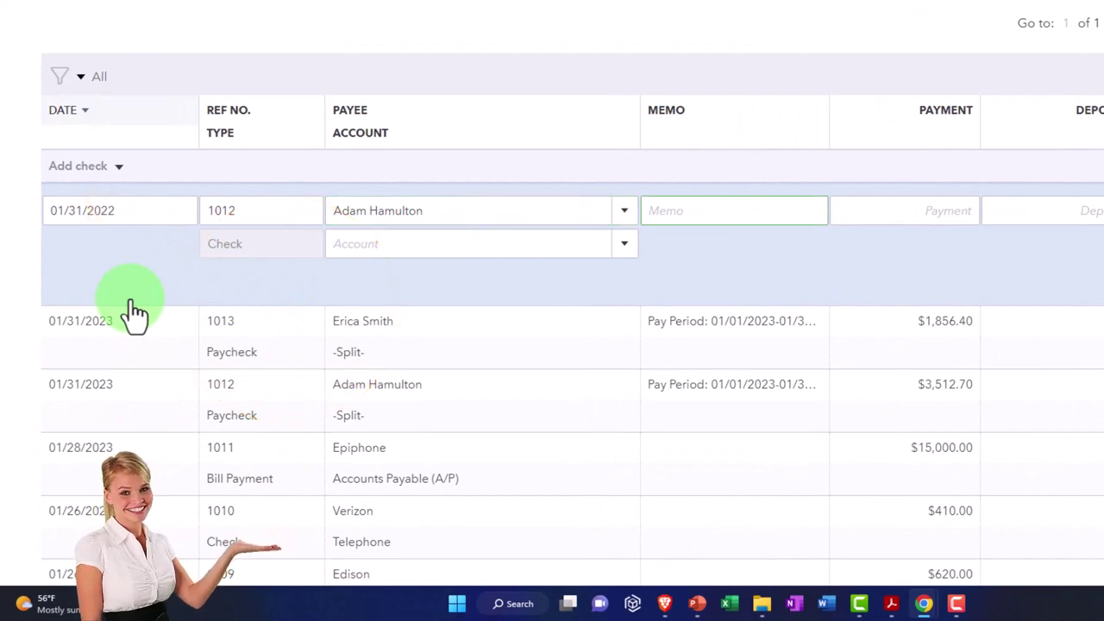
Add memo 'Adjust payroll' and a $60 payment to Payroll Liabilities:Federal Taxes, then save.
text(Adjust payroll)
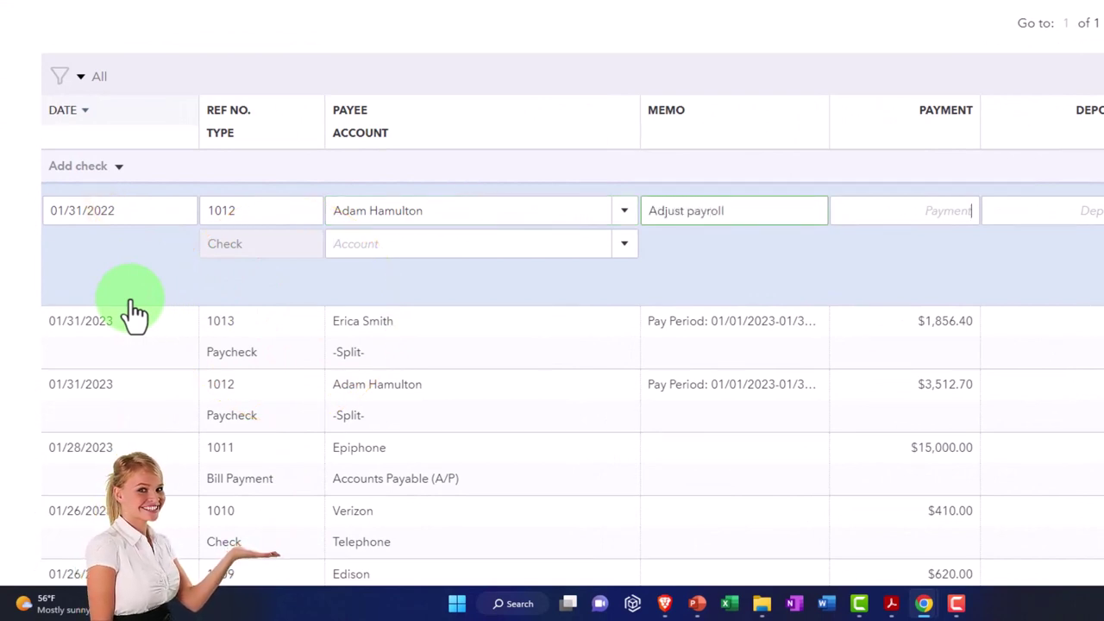
key(Tab)
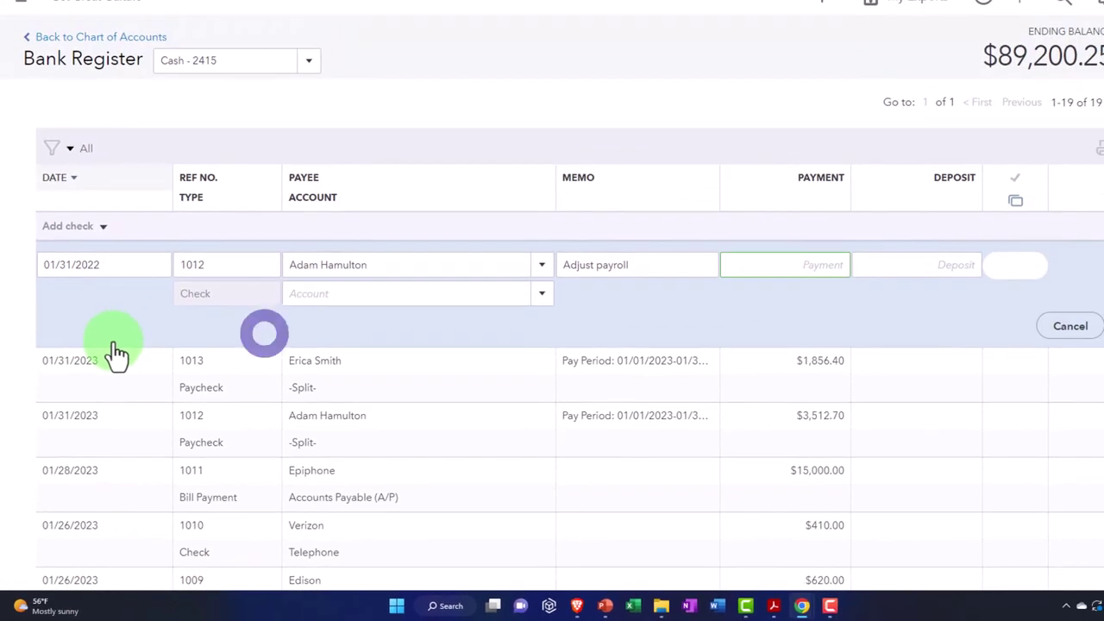
text(60)
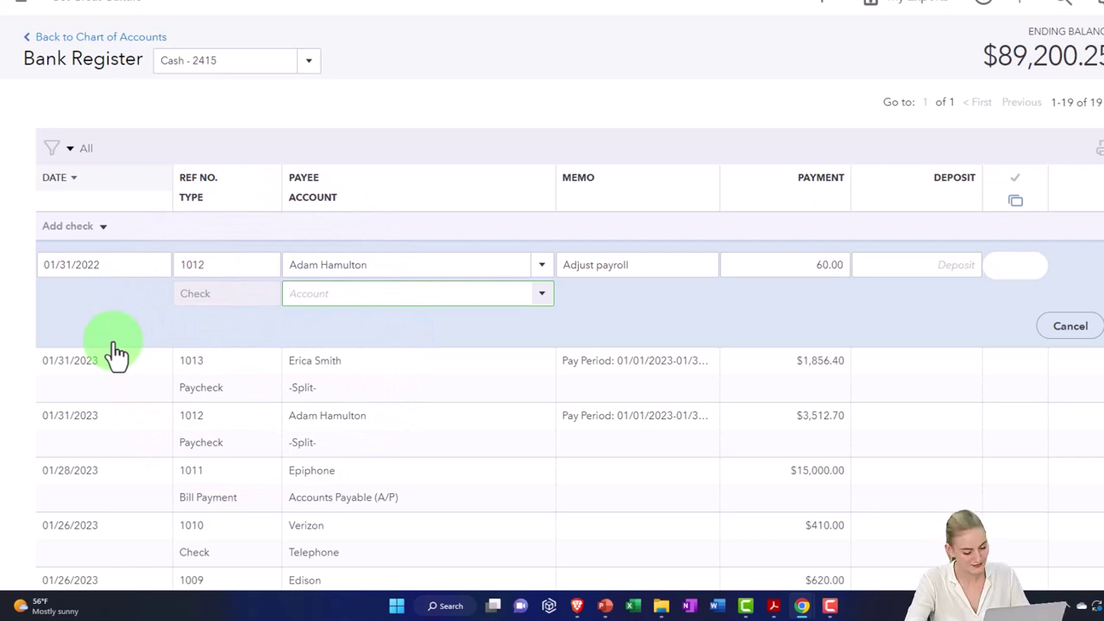
text(payro)
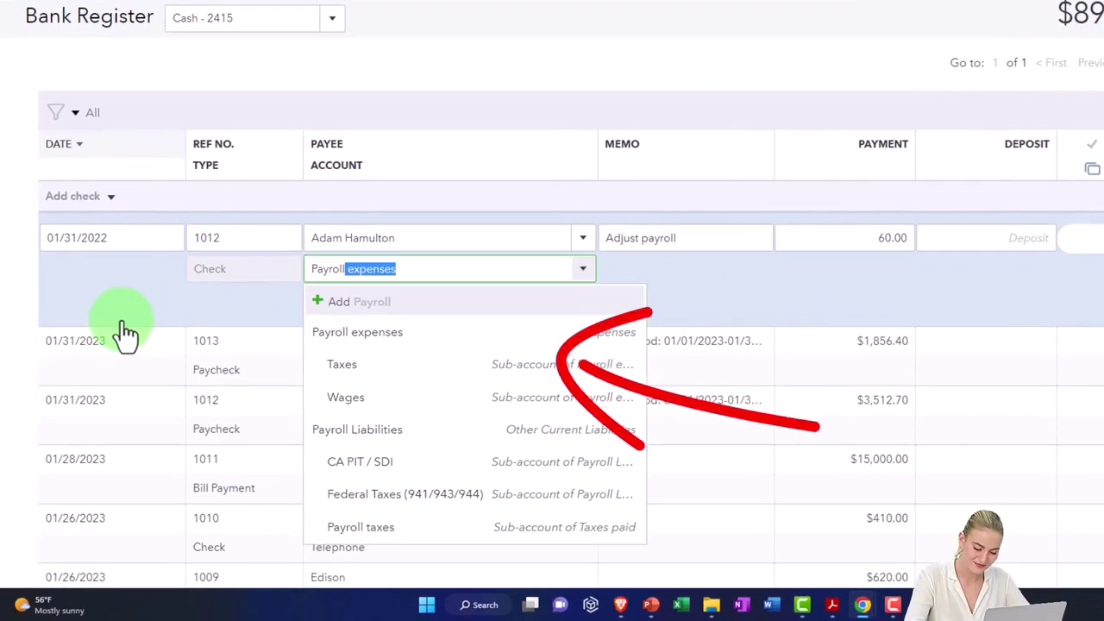
key(BackSpace)
key(Down)
key(Down)
key(Down)
key(Down)
key(Down)
key(Down)
key(Down)
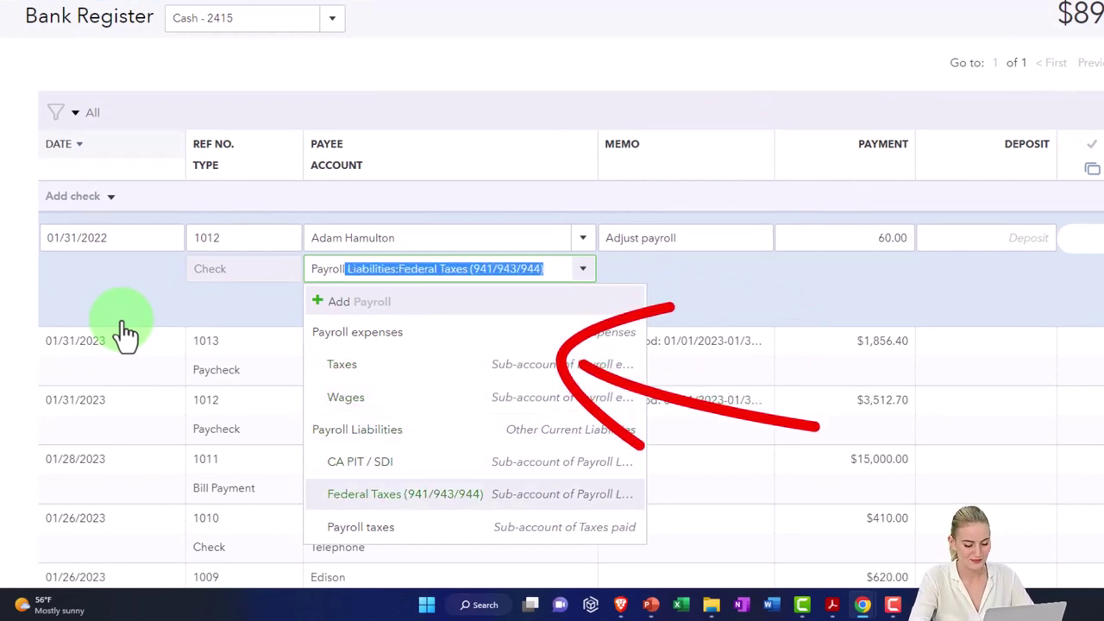
key(Return)
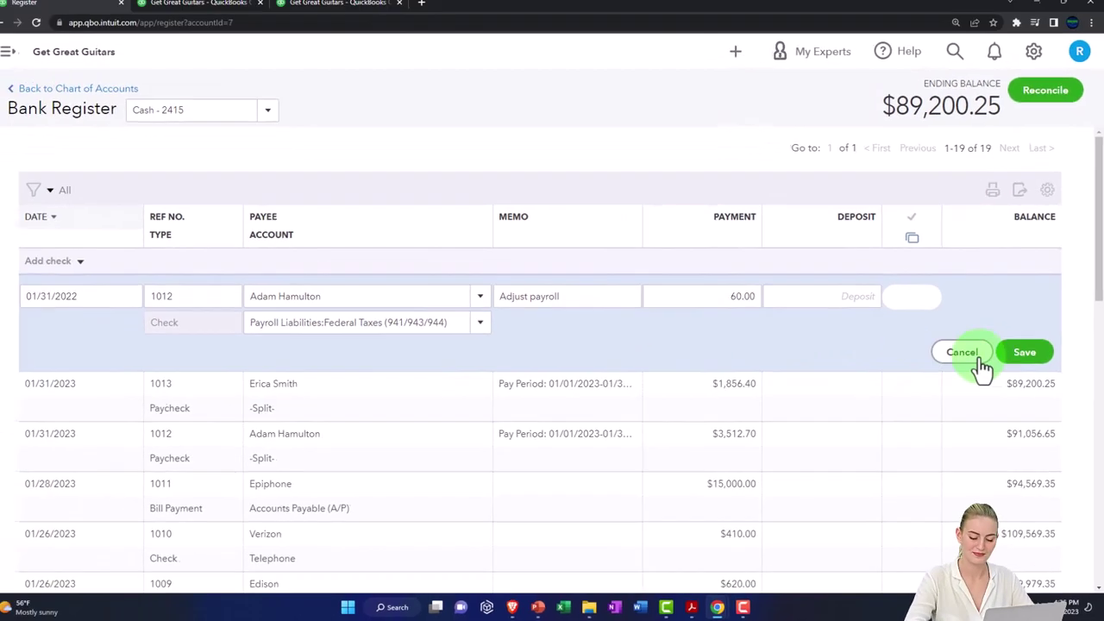
click(1016, 325)
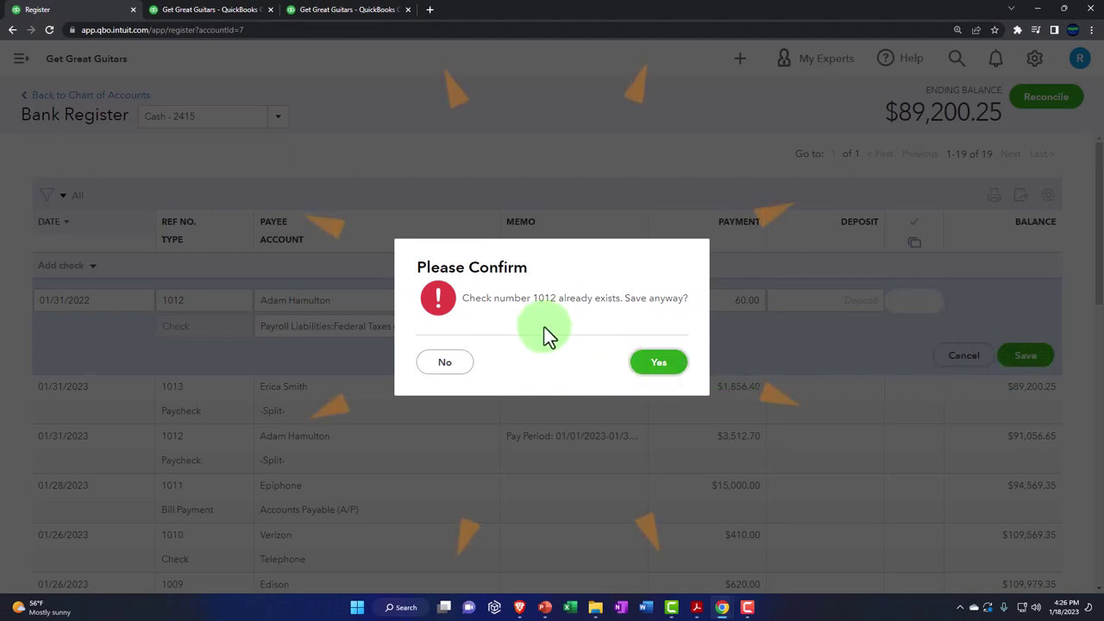
Confirm saving check 1012 despite the duplicate check number.
click(654, 365)
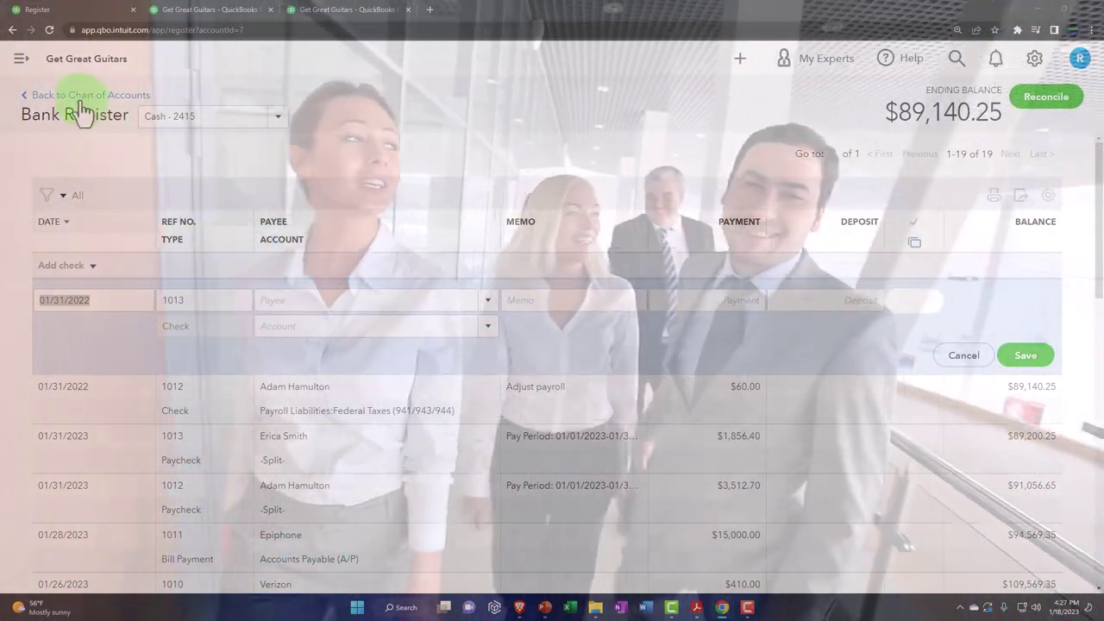
From the Chart of Accounts, open the Federal Taxes (941/943/944) liability register.
click(77, 103)
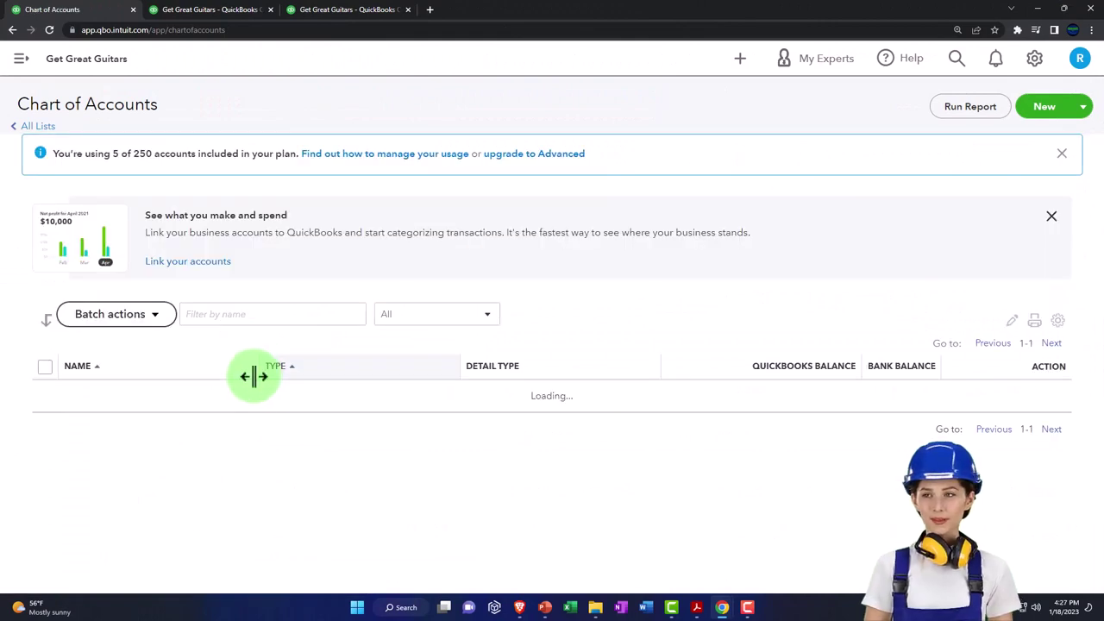
scroll(253, 412, down, 2)
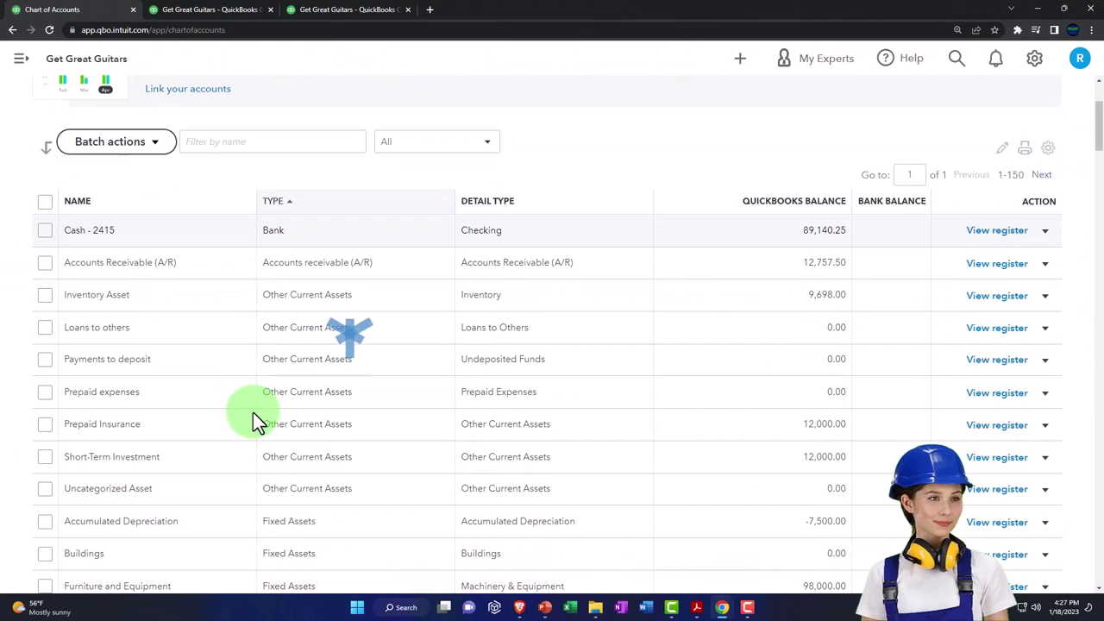
scroll(253, 413, down, 2)
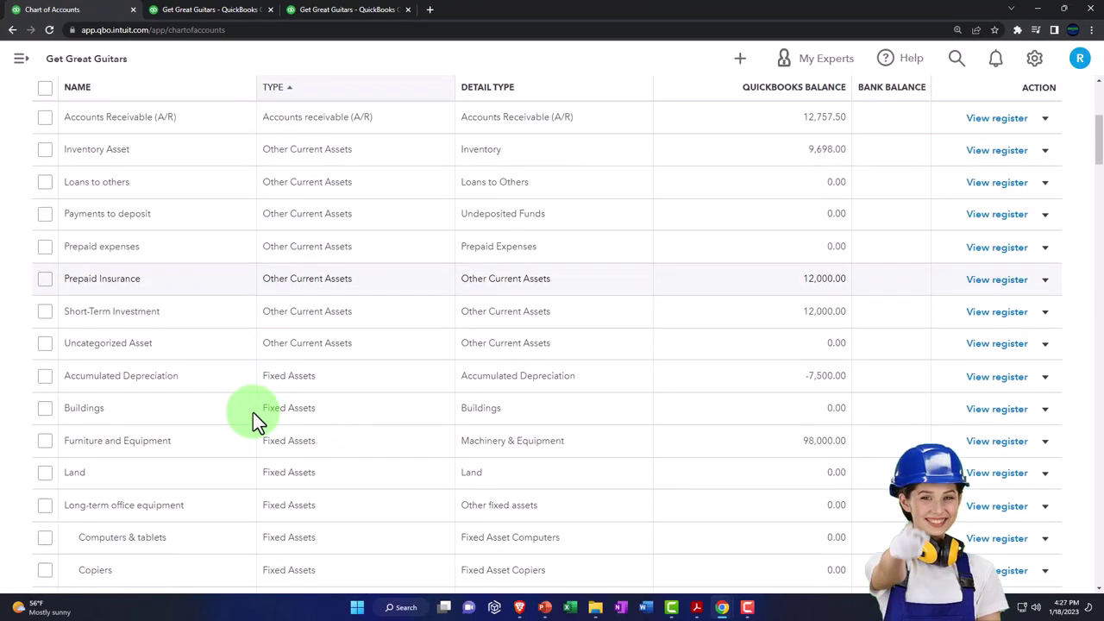
scroll(252, 412, down, 1)
scroll(253, 413, down, 6)
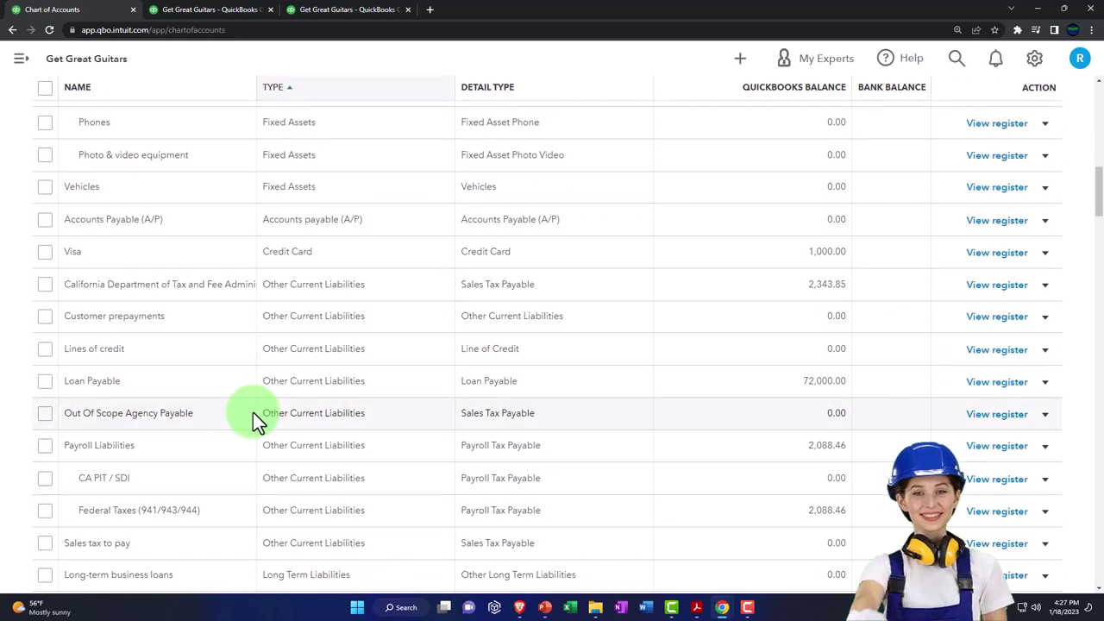
scroll(253, 412, down, 2)
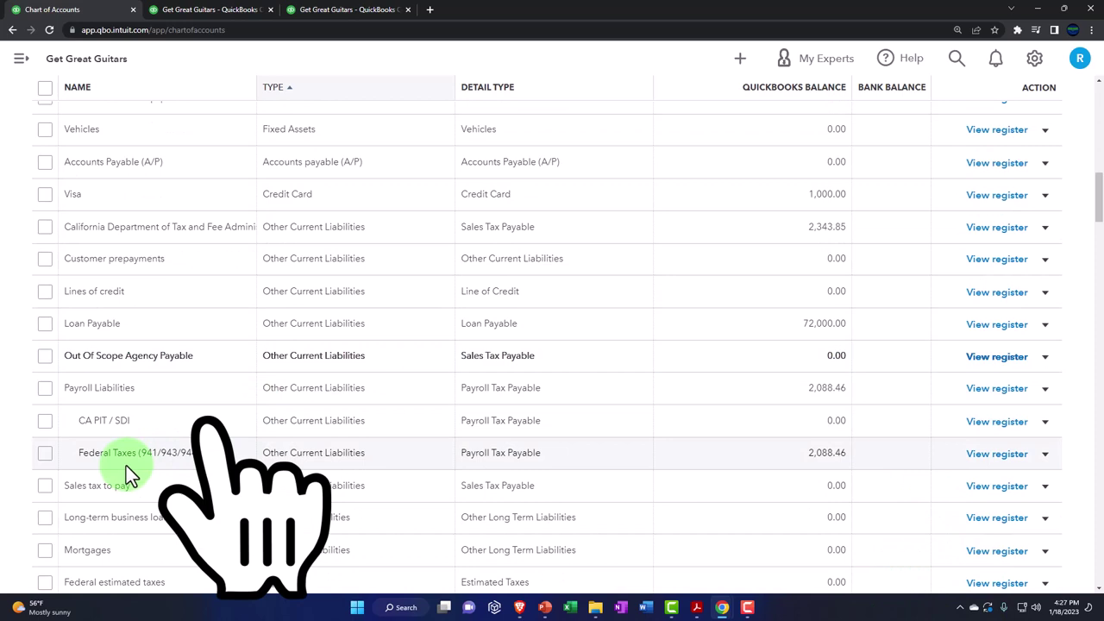
click(983, 461)
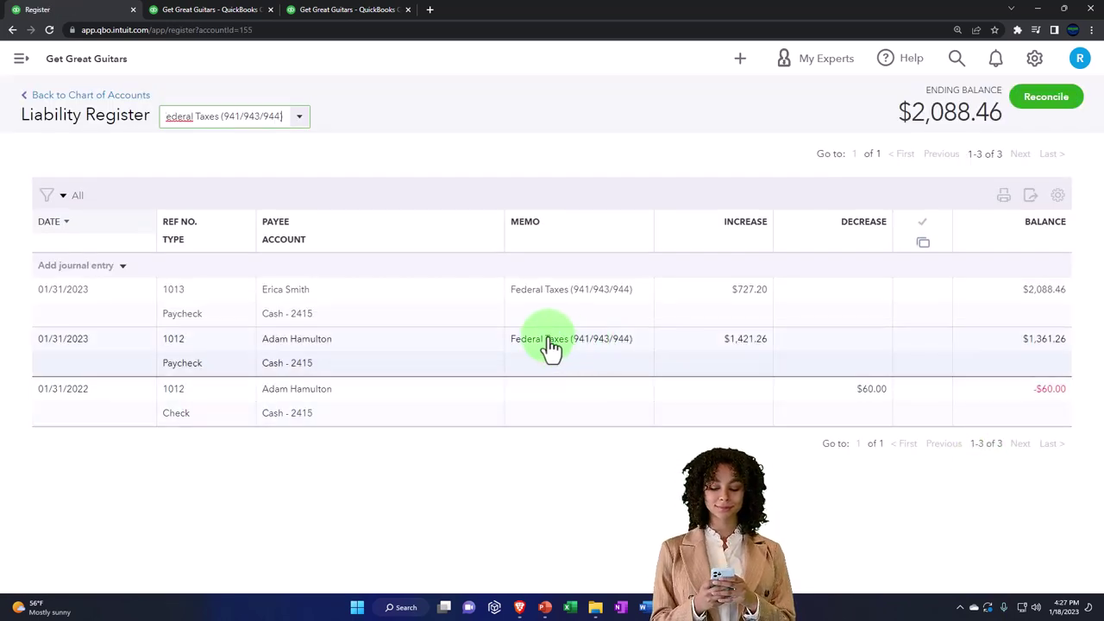
Start a new register journal entry dated 01/31 with memo 'Payroll adj'.
click(123, 269)
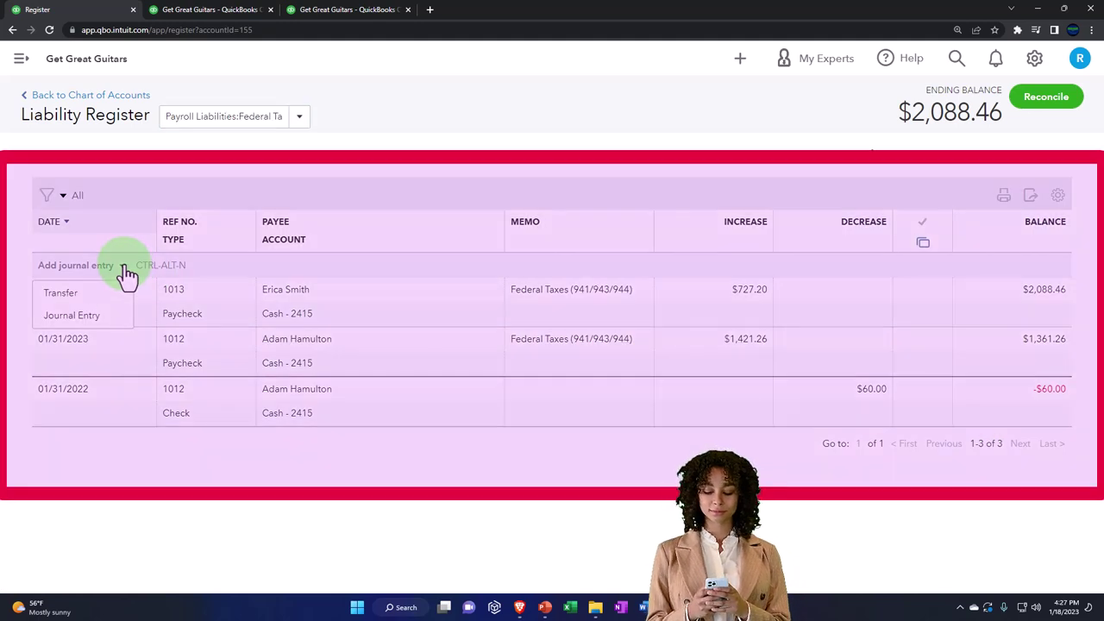
click(74, 319)
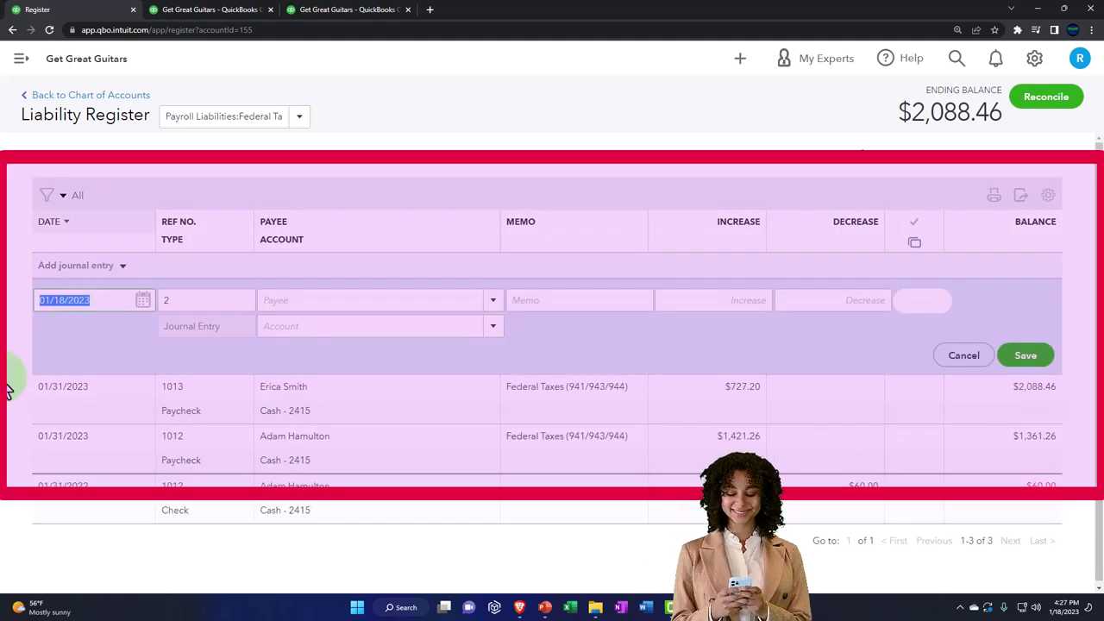
text(01)
text(31)
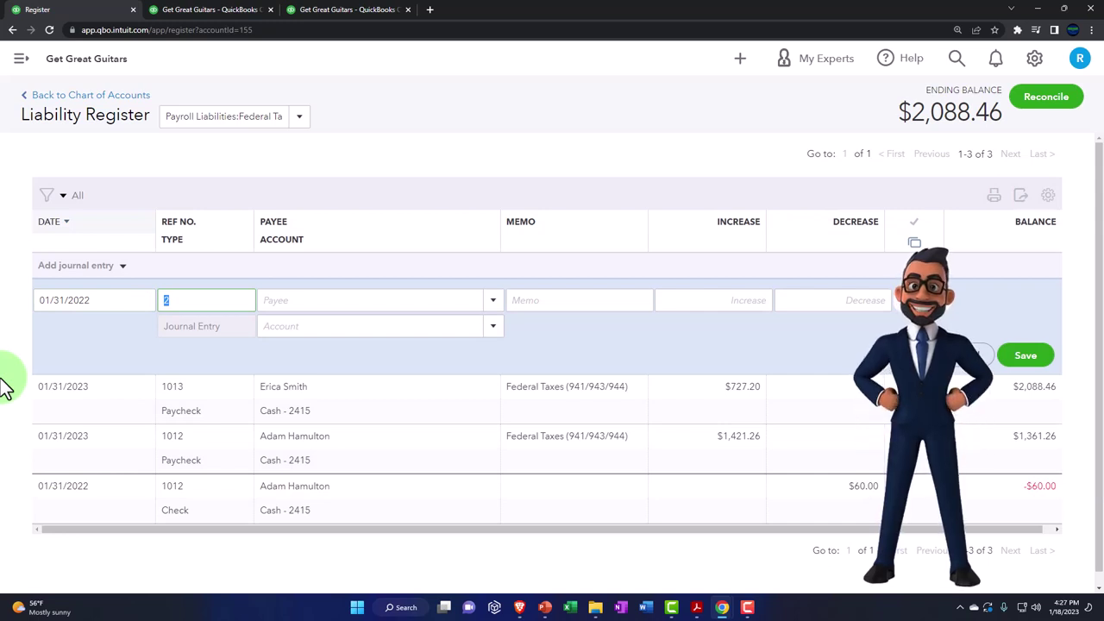
key(Tab)
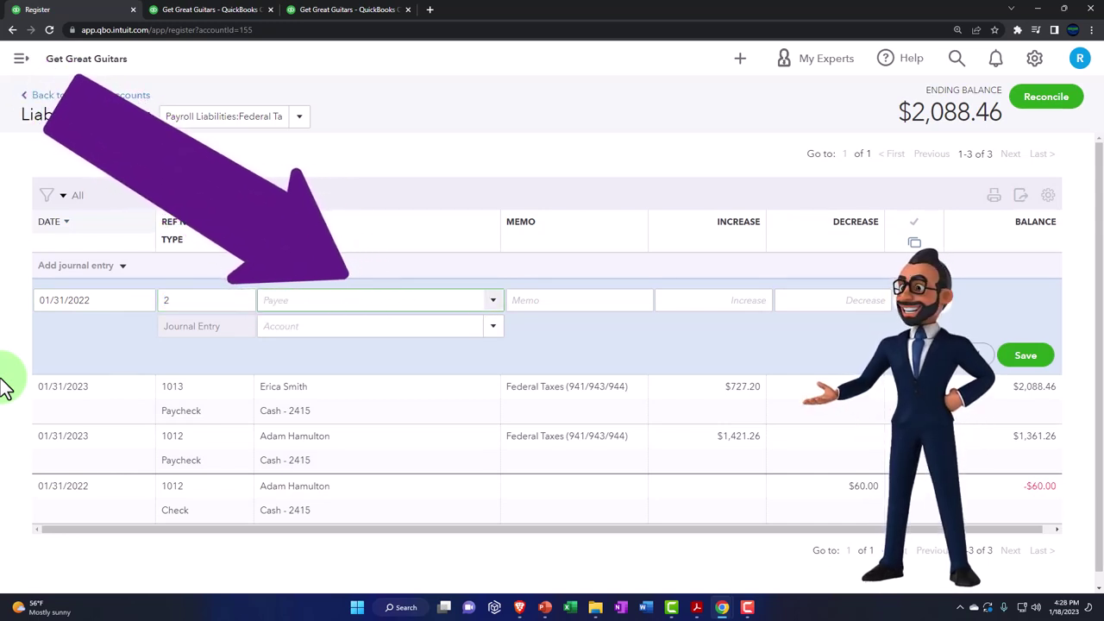
key(Tab)
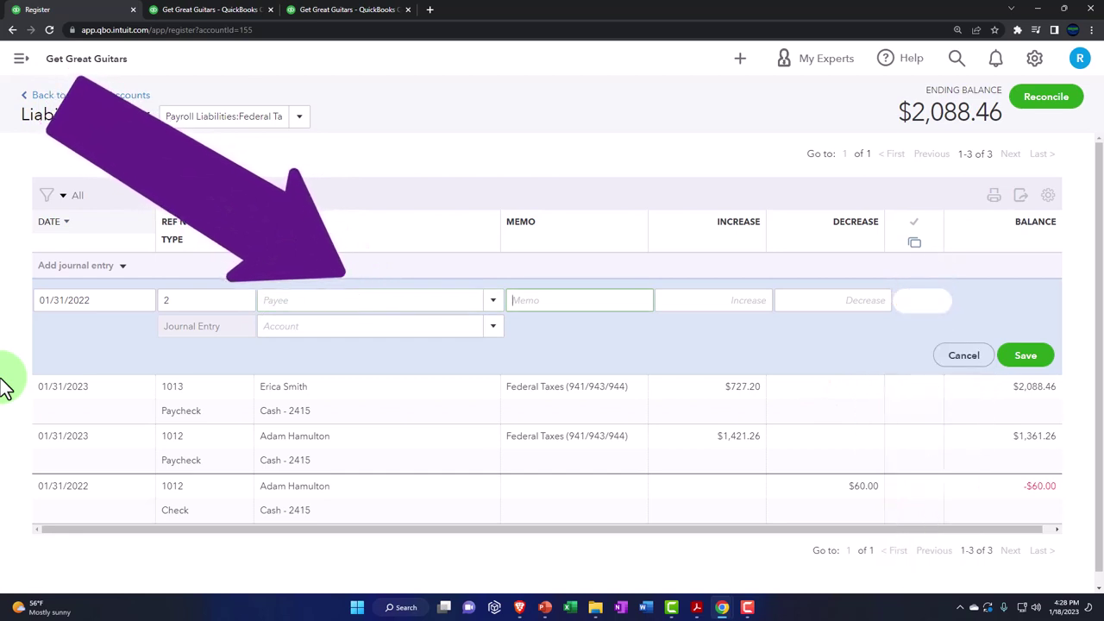
text(Payroll adj)
Enter a 60.00 decrease offset to Payroll expenses:Taxes and save the entry.
key(Tab)
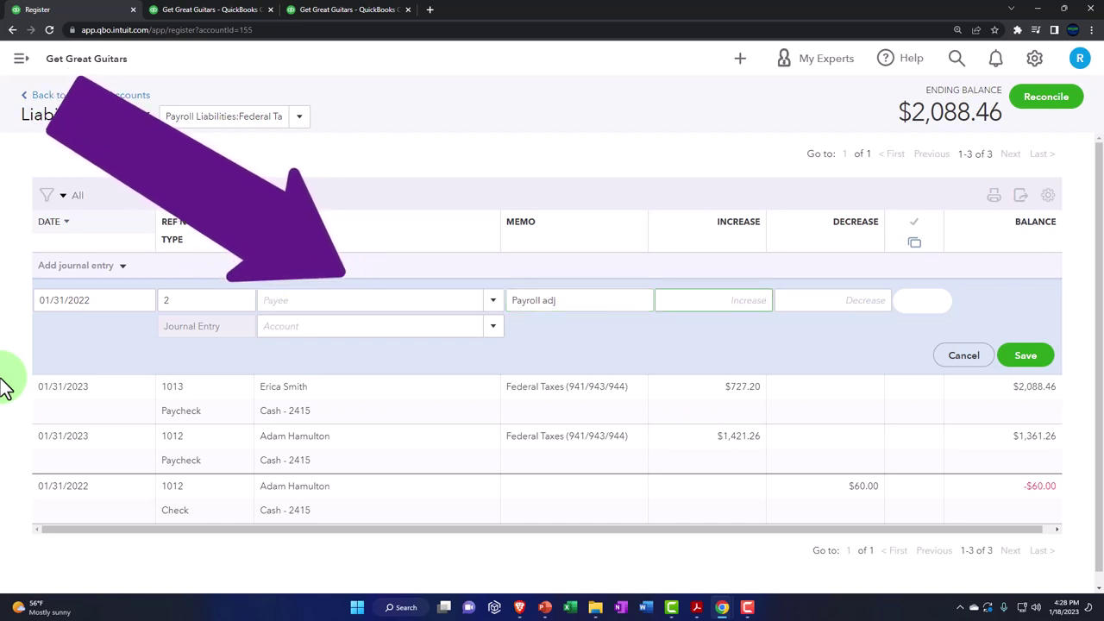
key(Tab)
text(60)
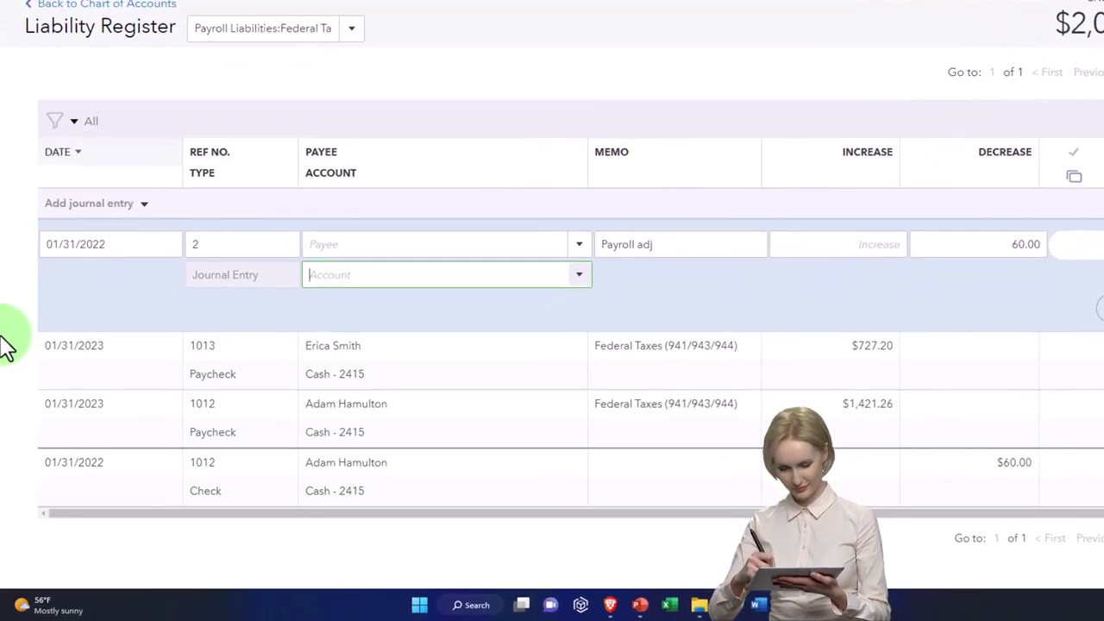
text(Payroll)
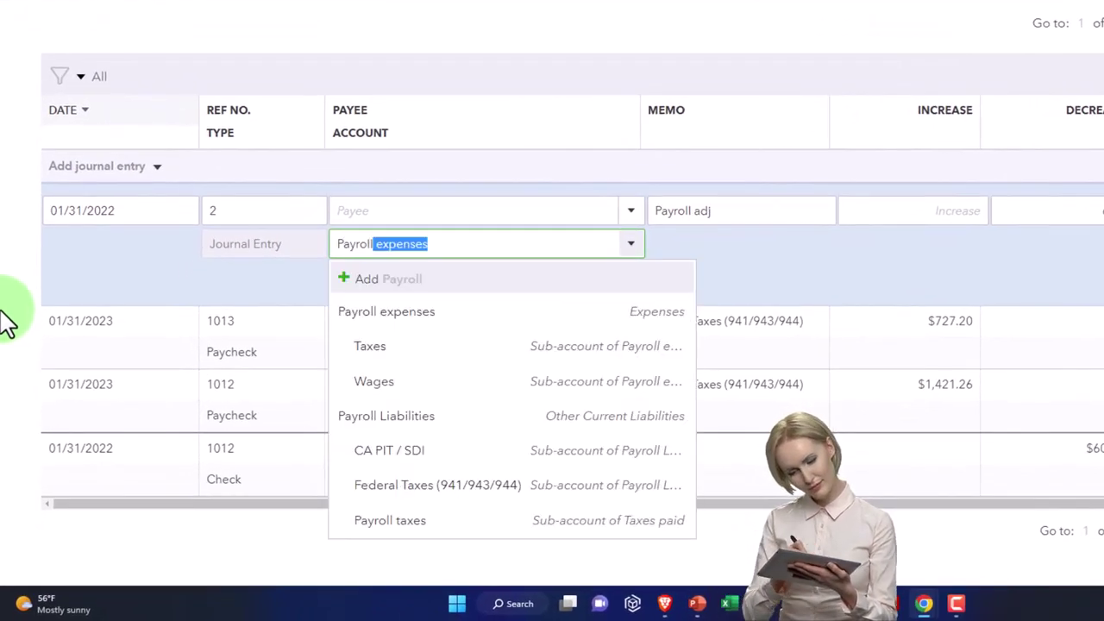
text( expe)
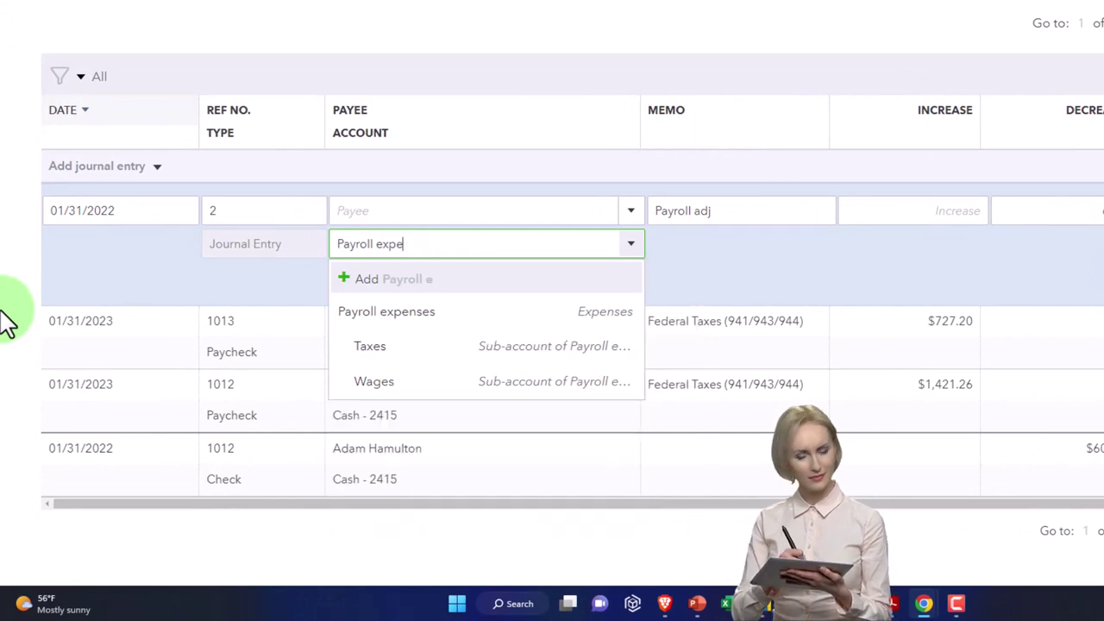
key(Down)
key(Down)
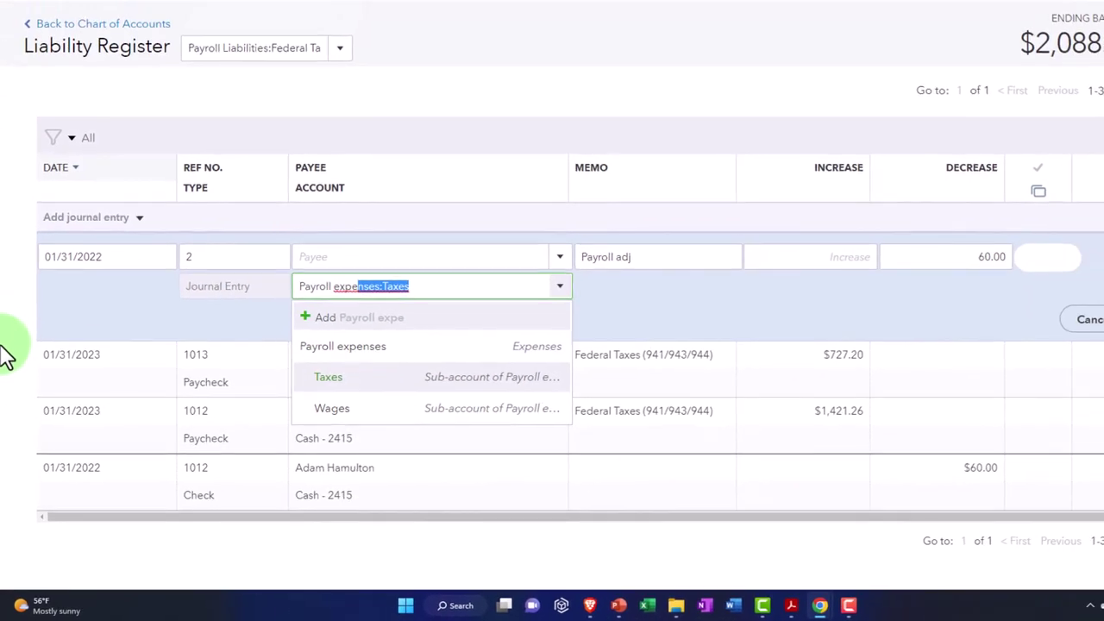
click(7, 354)
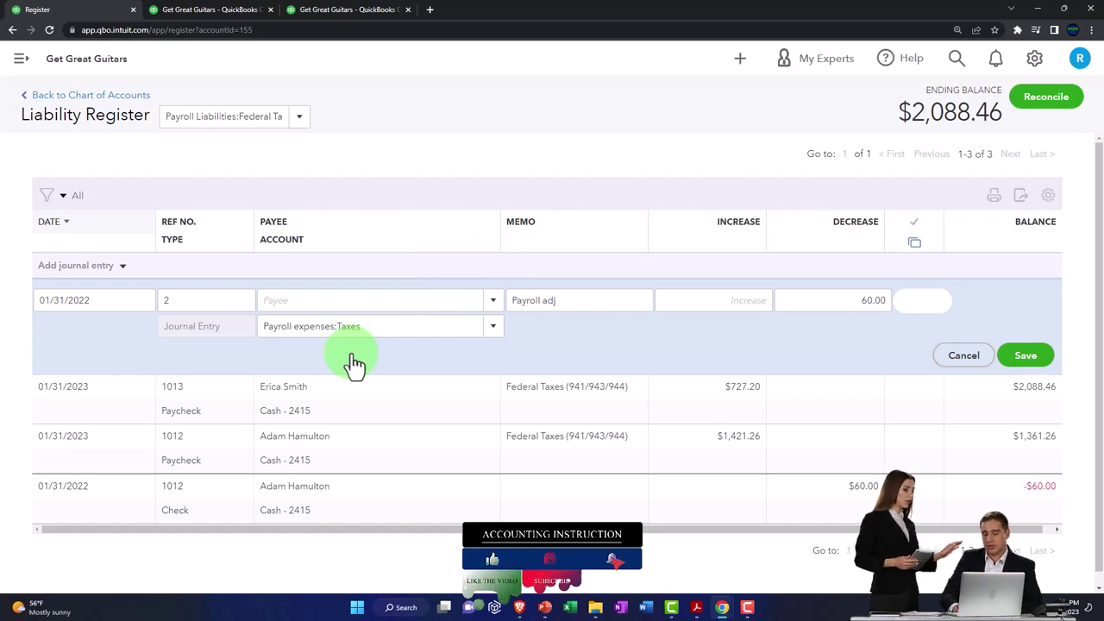
click(1025, 357)
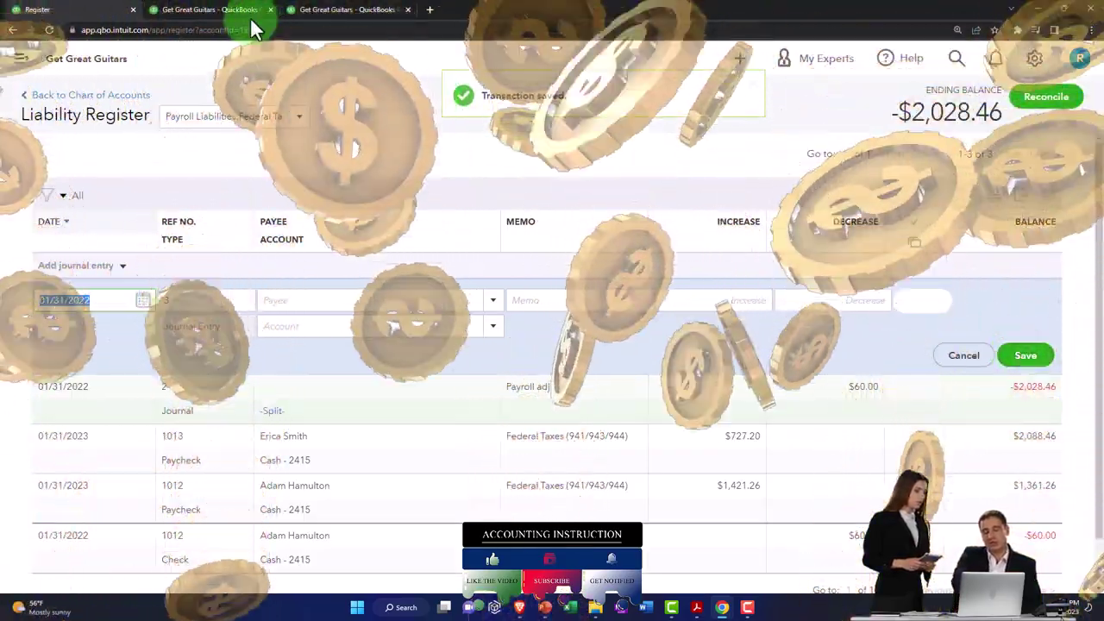
Return to the Balance Sheet summary and list the transactions behind the Cash balance.
click(216, 10)
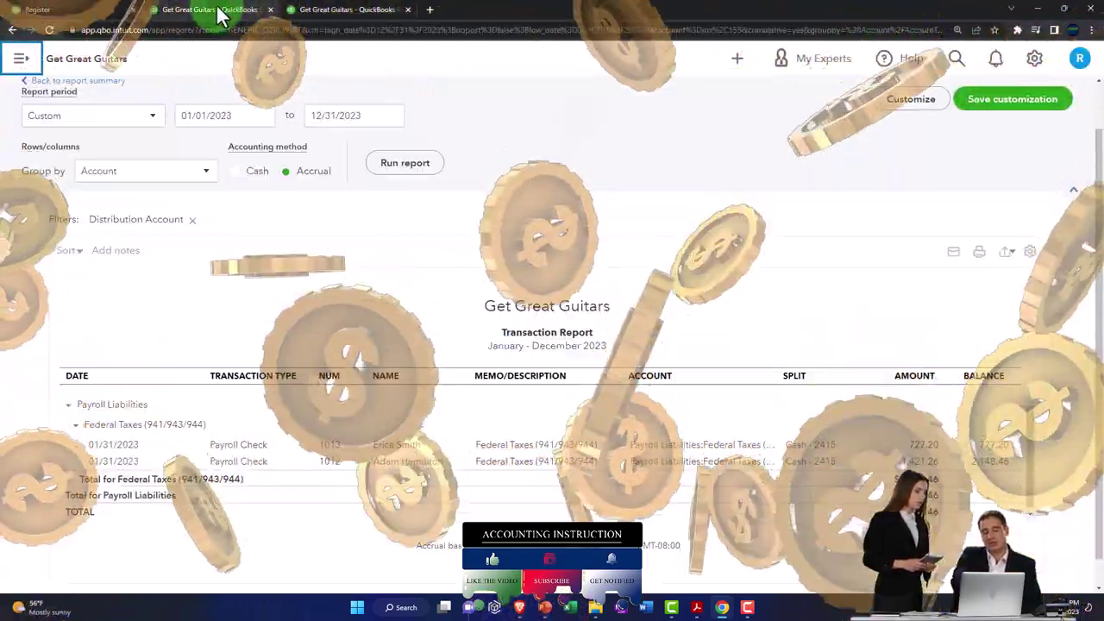
scroll(98, 153, up, 1)
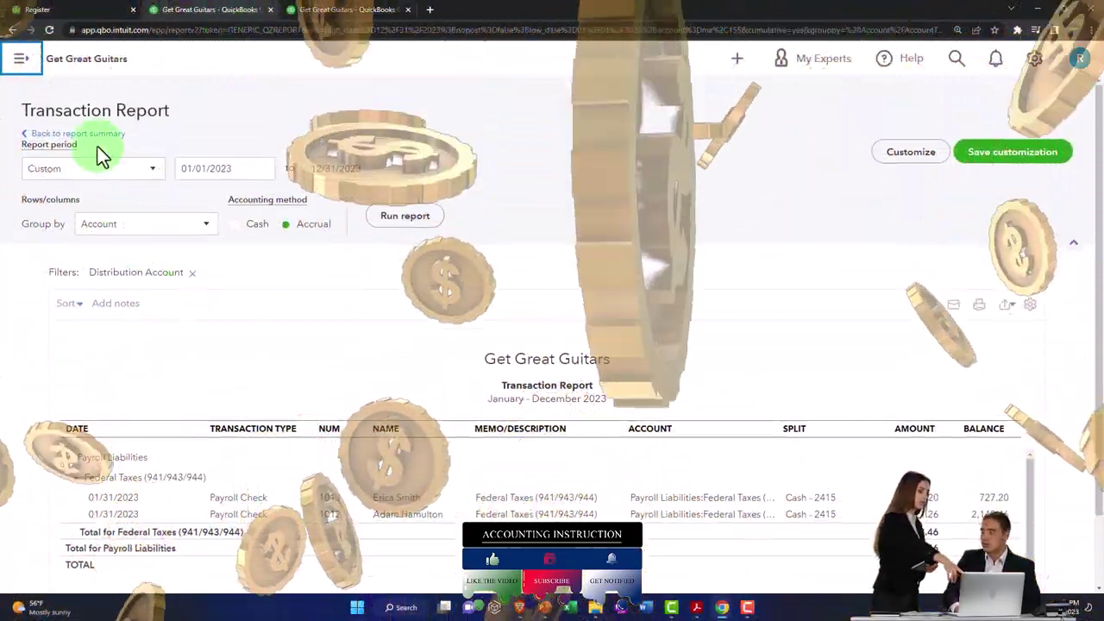
click(86, 136)
scroll(330, 387, up, 10)
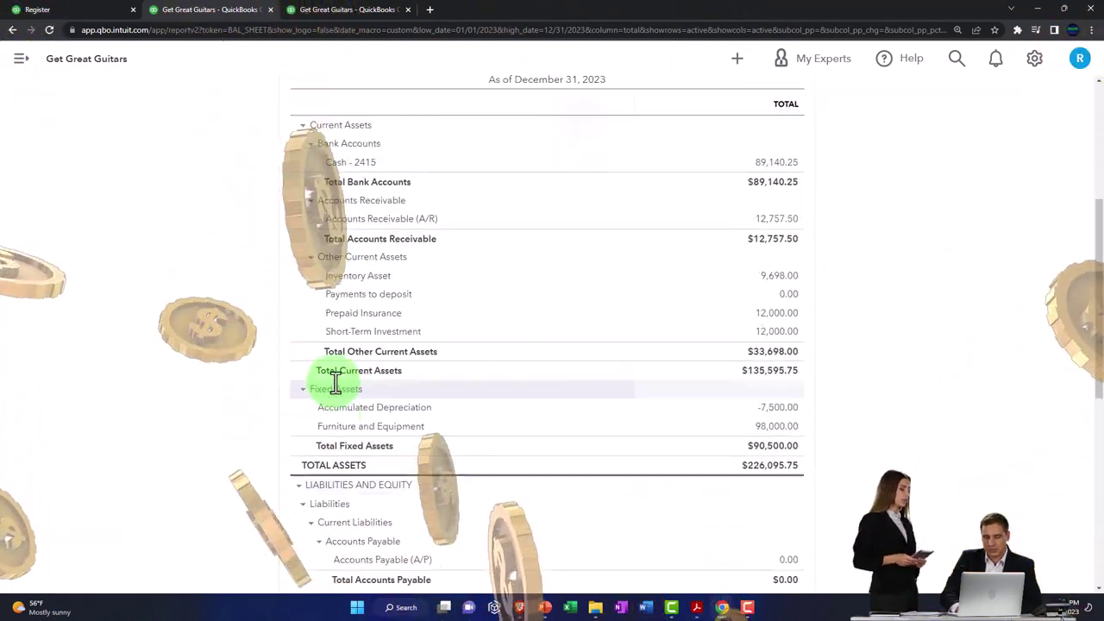
scroll(610, 380, down, 2)
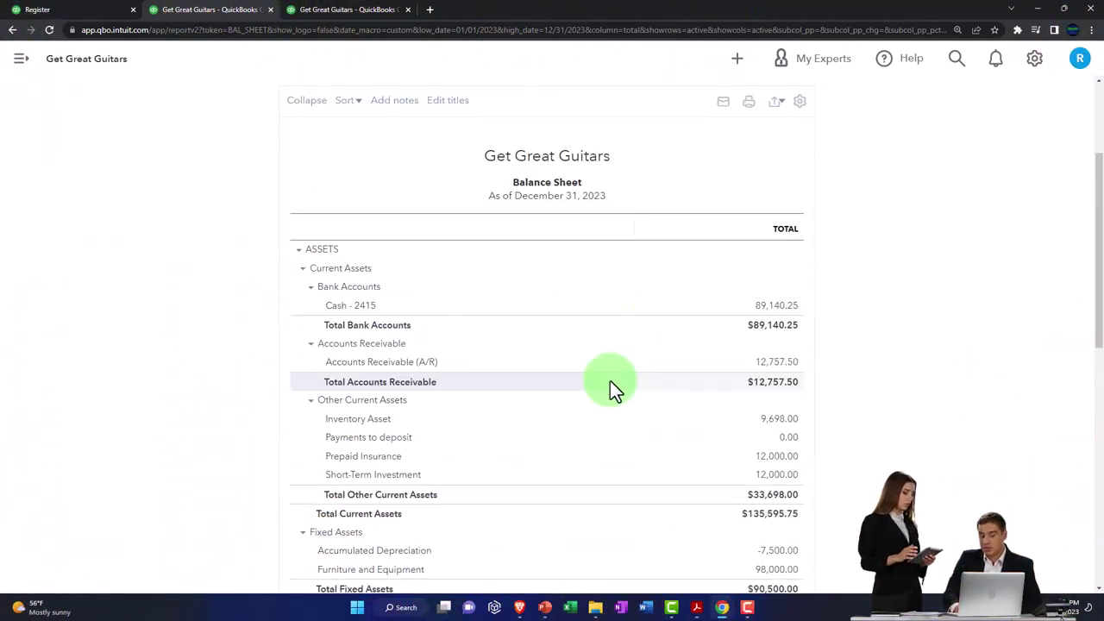
key(ctrl+plus)
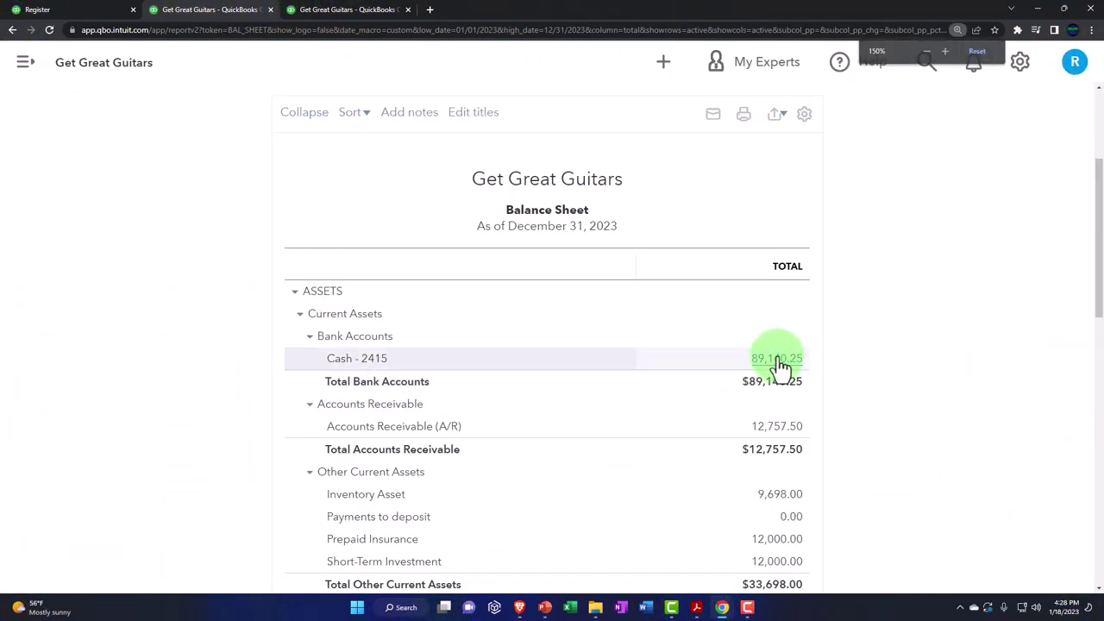
click(779, 361)
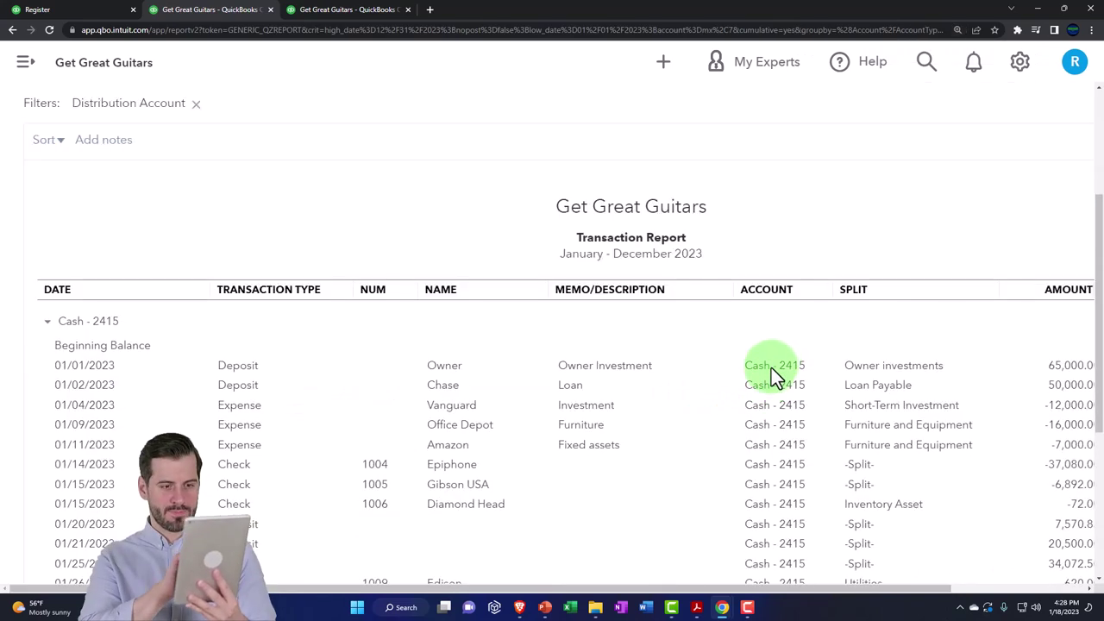
Rerun the Cash report from 01/01/2022 and open the 01/31/2022 check for -60.00.
scroll(733, 396, down, 5)
key(ctrl+minus)
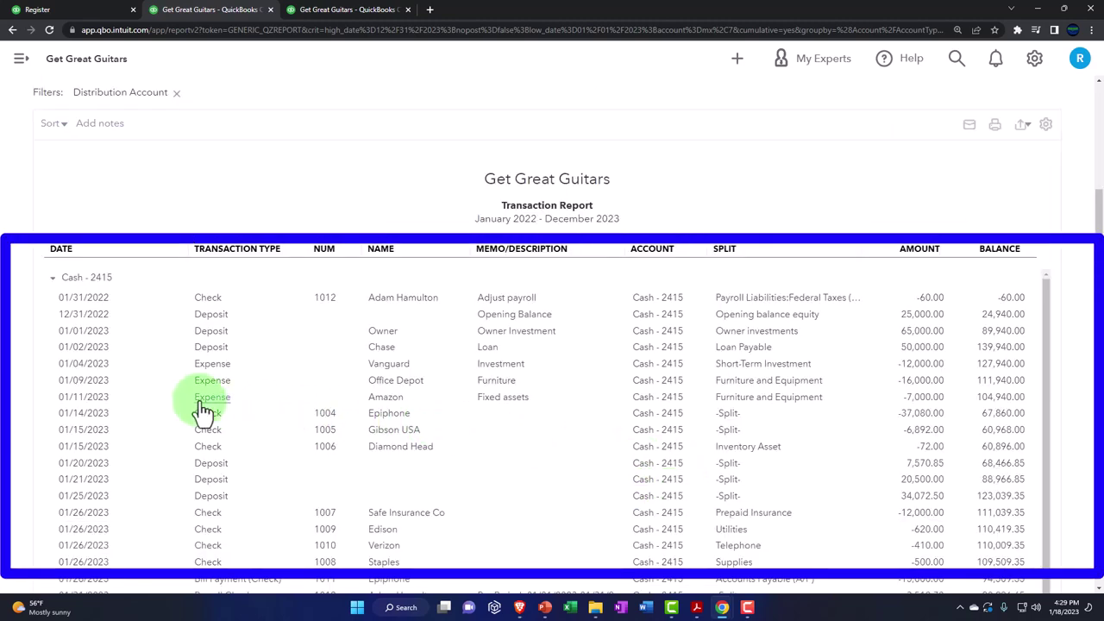
scroll(121, 483, down, 2)
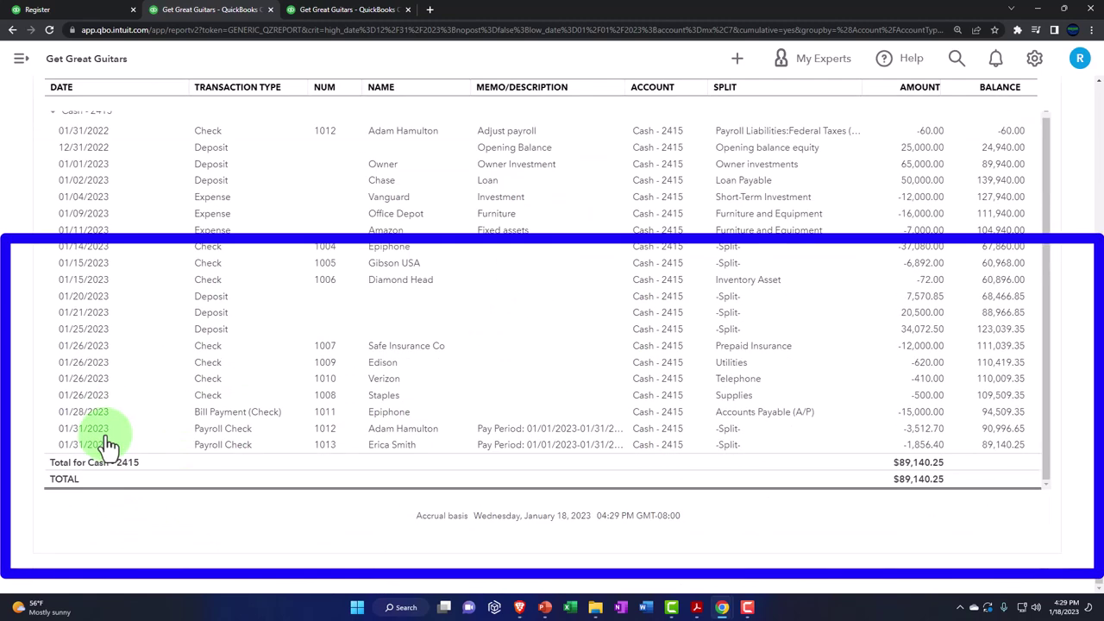
scroll(165, 249, up, 5)
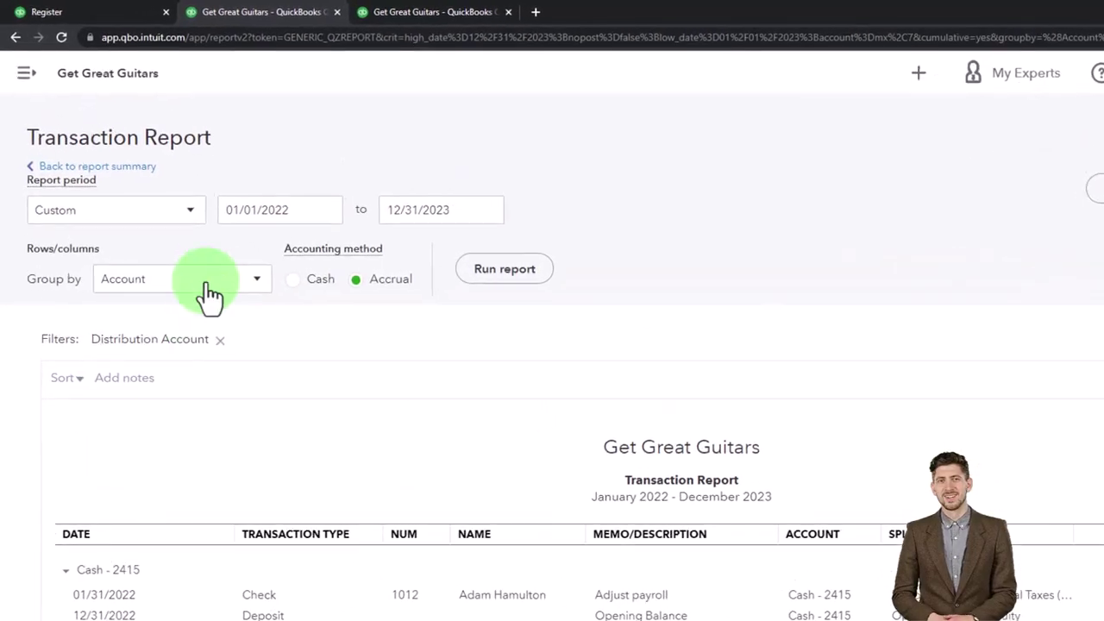
click(332, 233)
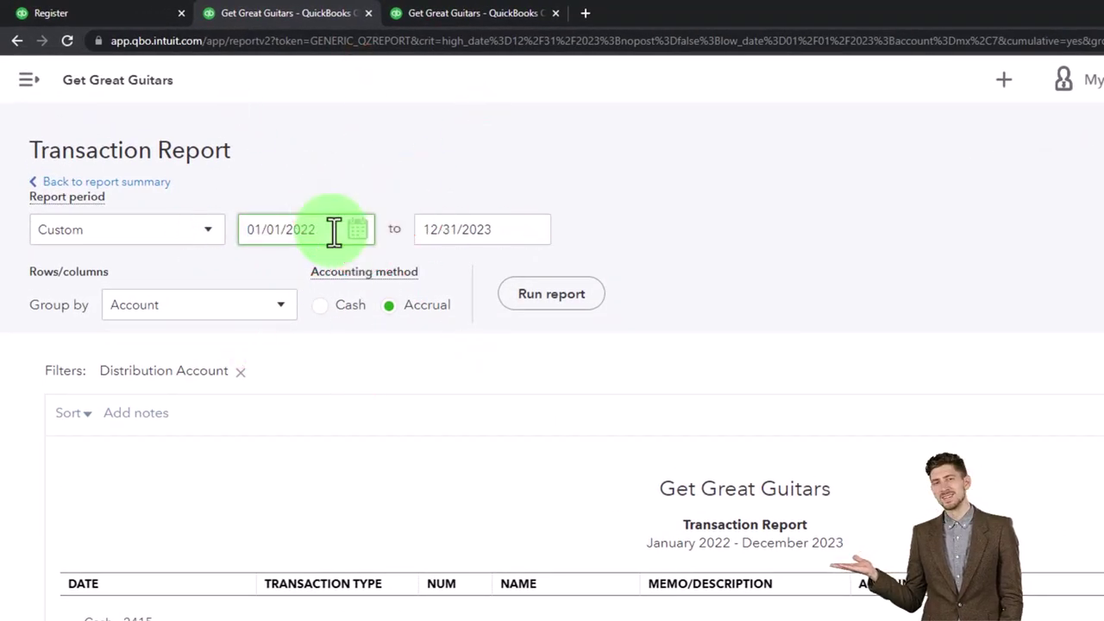
click(568, 317)
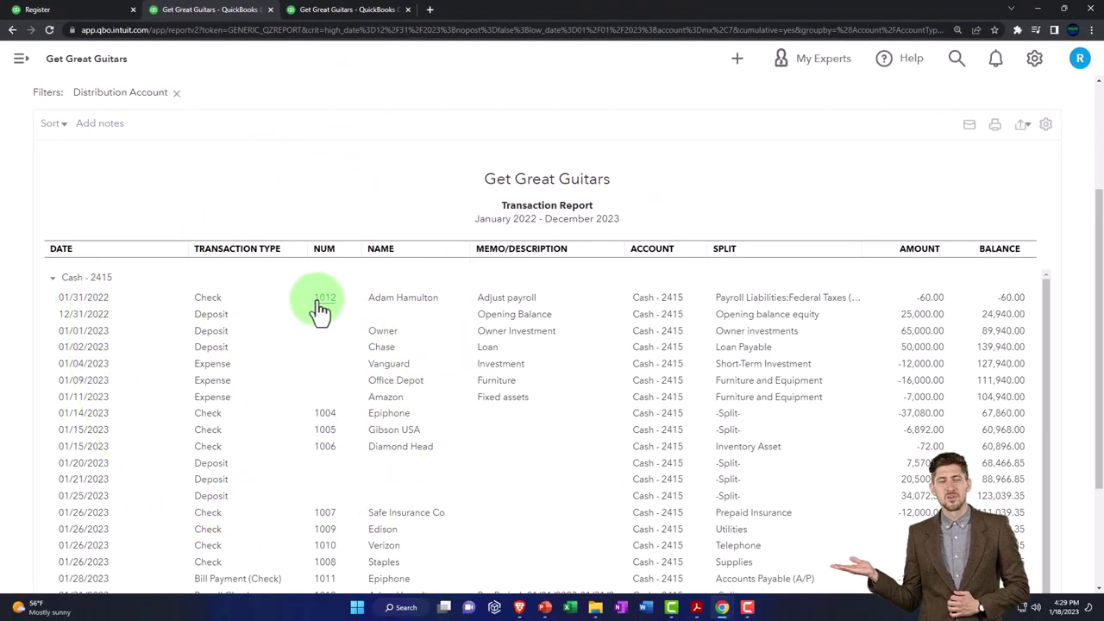
click(935, 299)
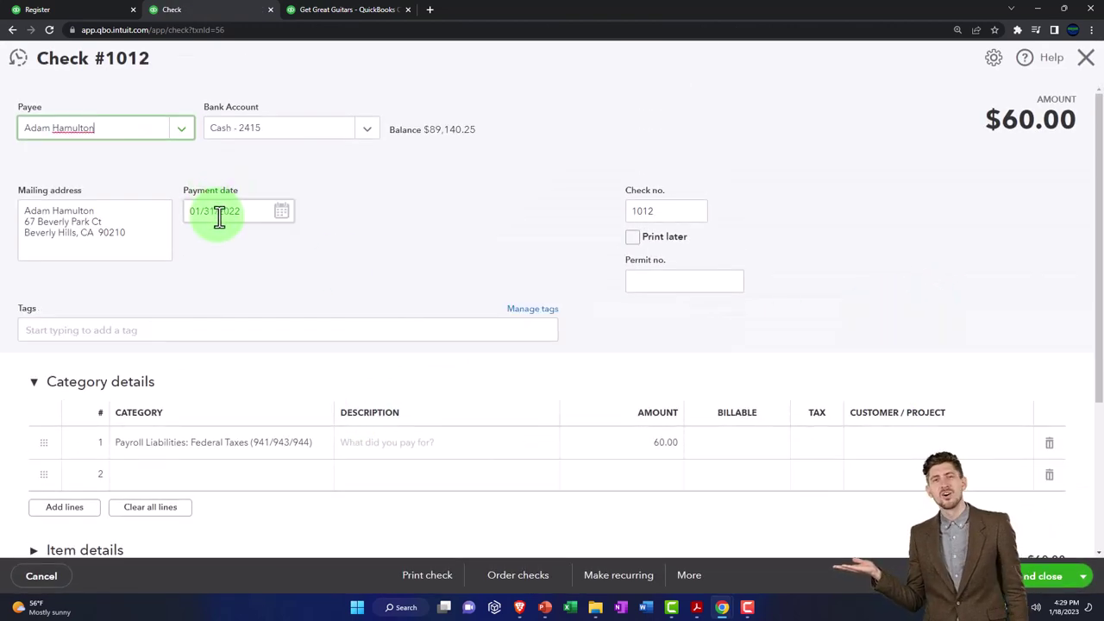
Change check 1012's payment date to 01/31/2023, save it, and review the Cash report.
click(254, 212)
click(254, 212)
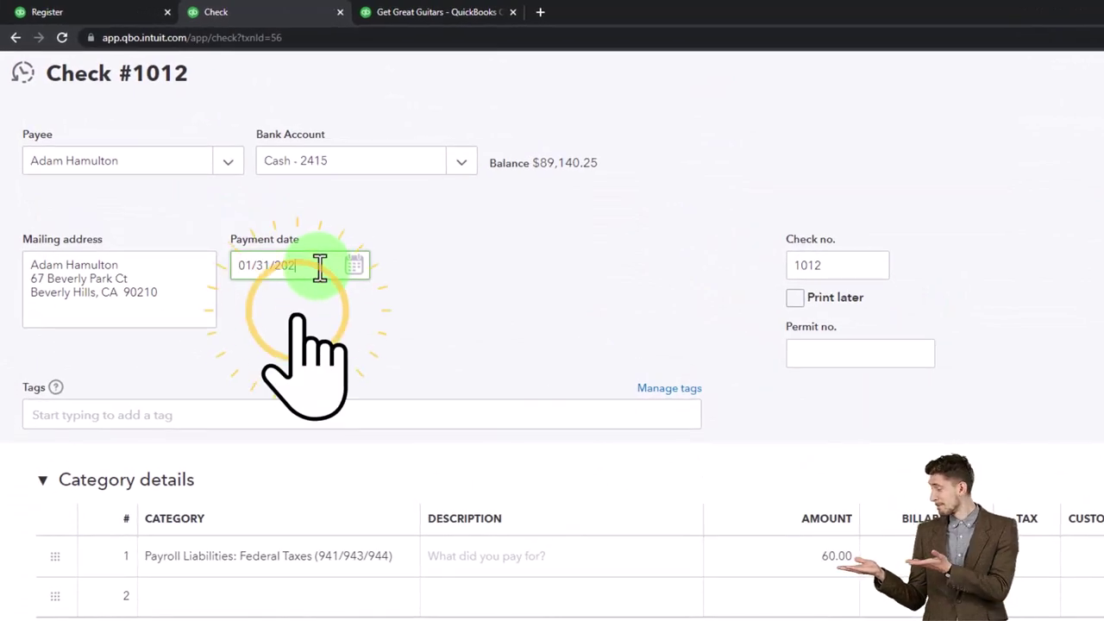
text(3)
key(Tab)
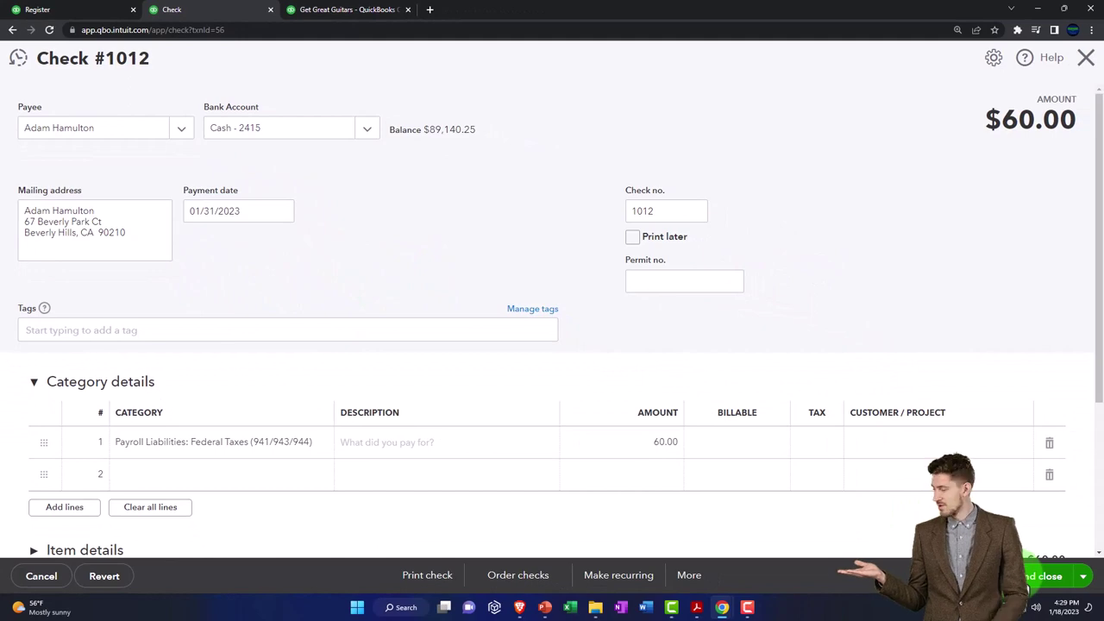
click(1027, 585)
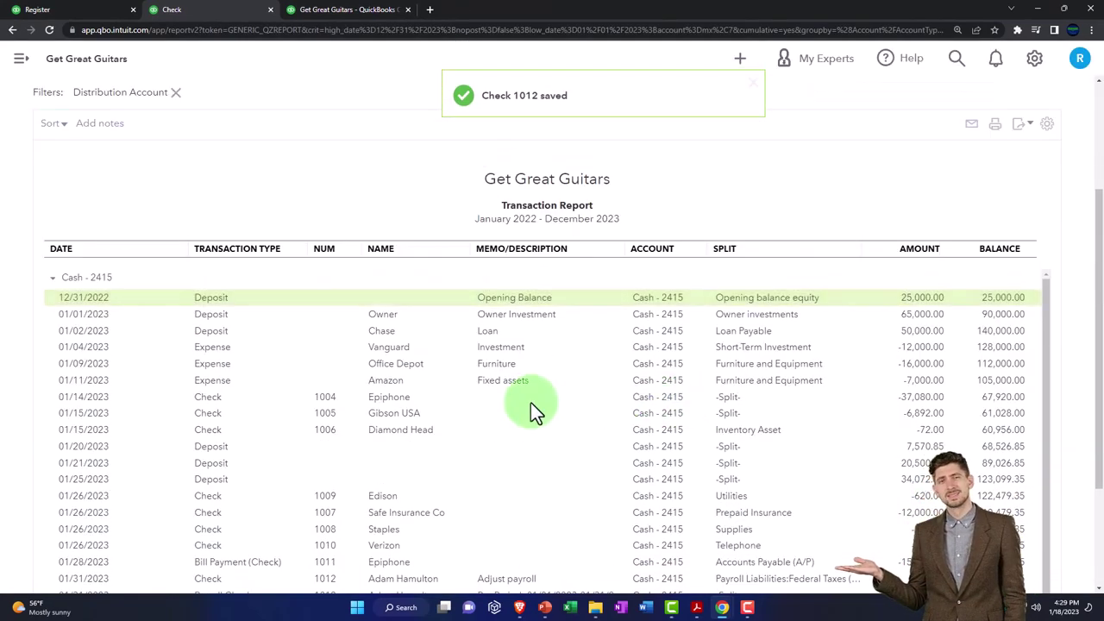
scroll(368, 436, down, 2)
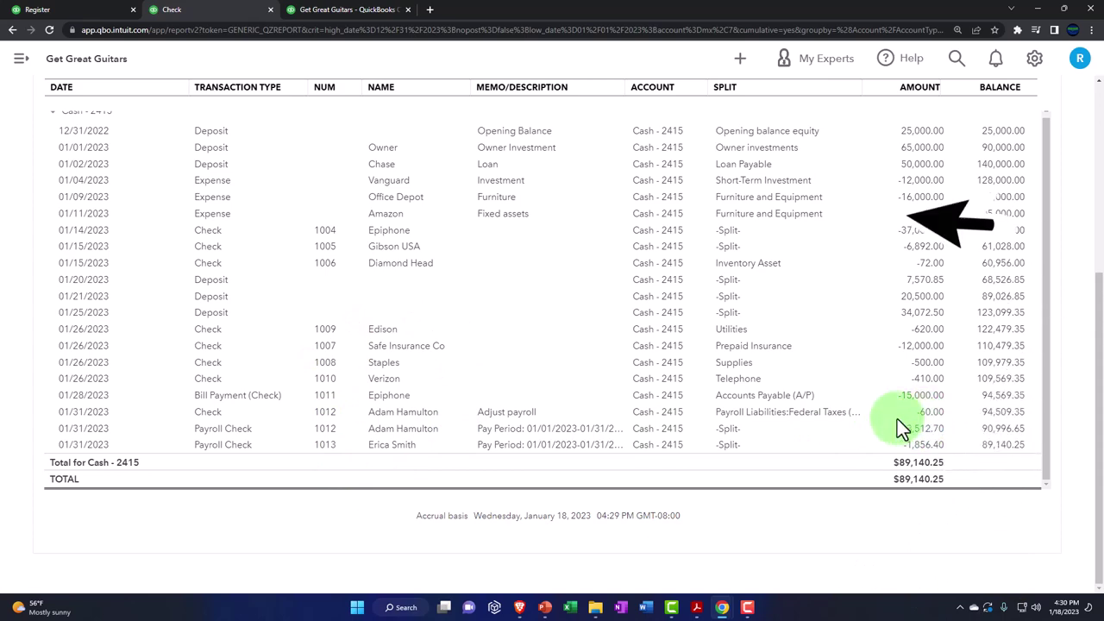
scroll(43, 419, up, 5)
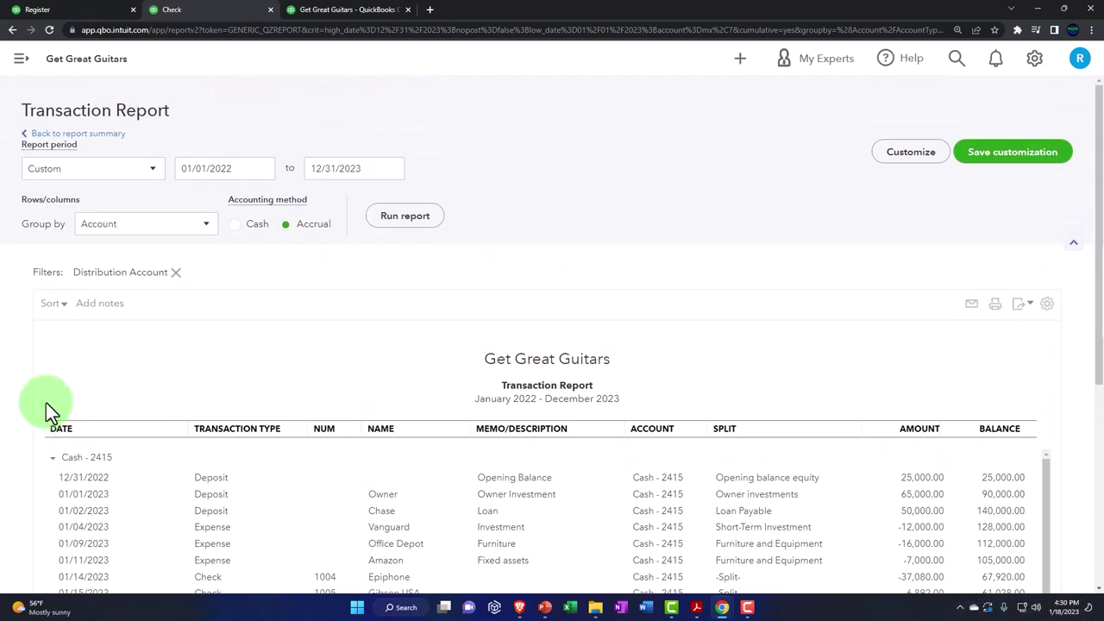
Back on the Balance Sheet, list the transactions behind the Federal Taxes 2,028.46 balance.
click(89, 143)
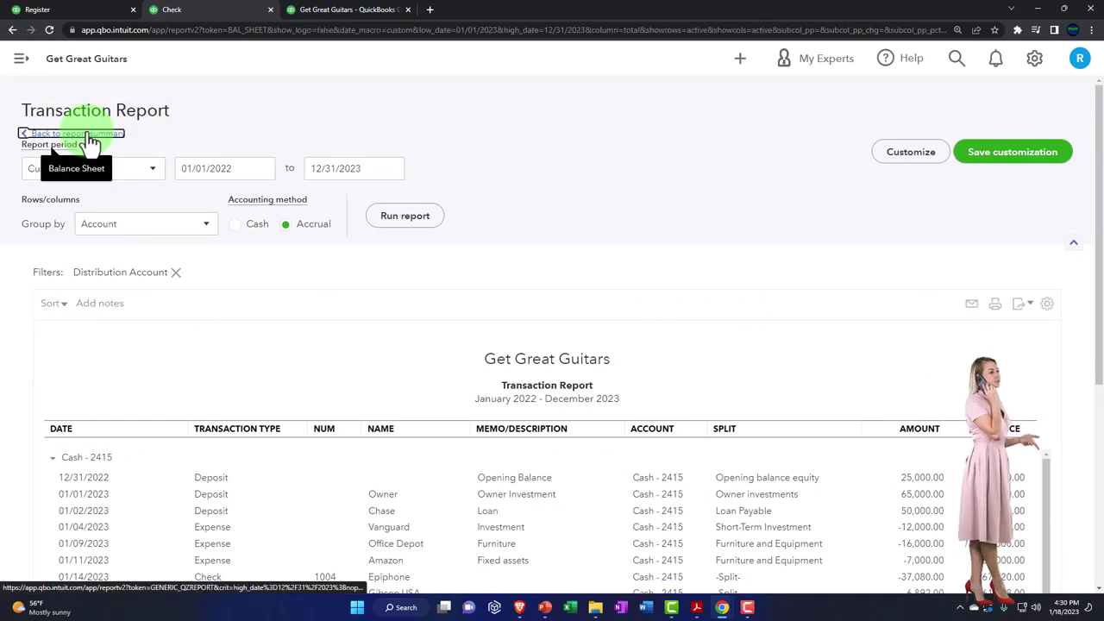
scroll(261, 338, down, 3)
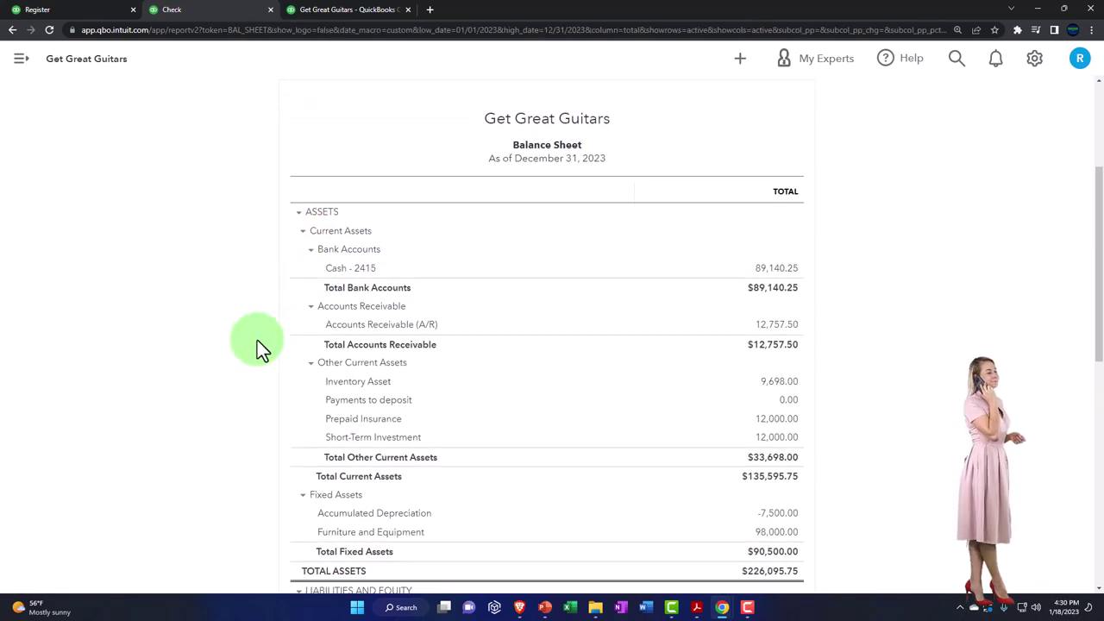
scroll(264, 351, down, 1)
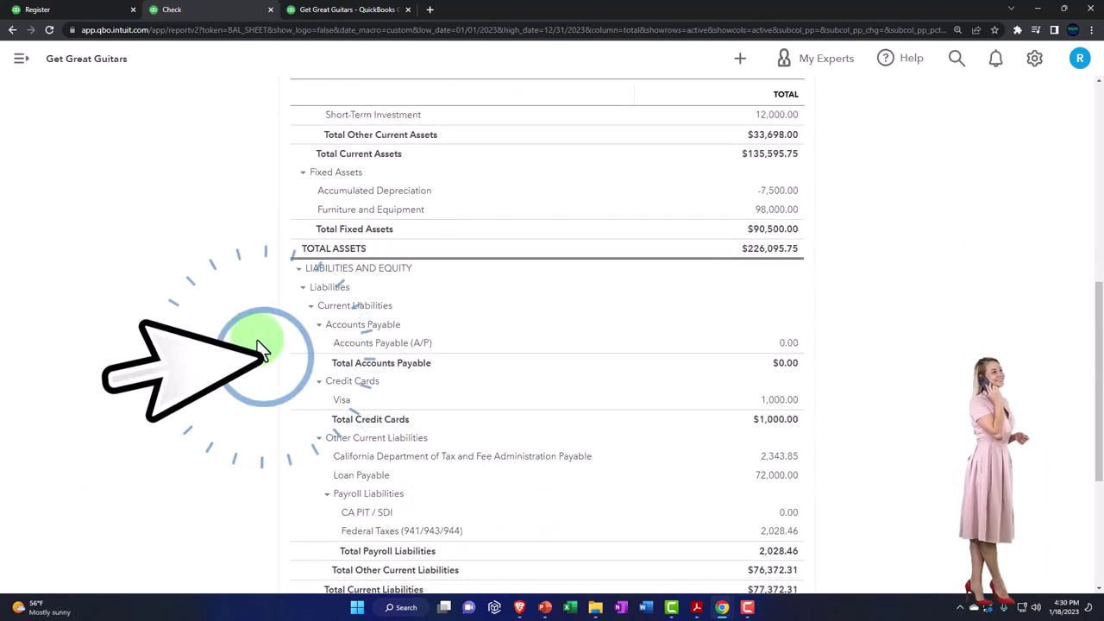
scroll(261, 349, down, 1)
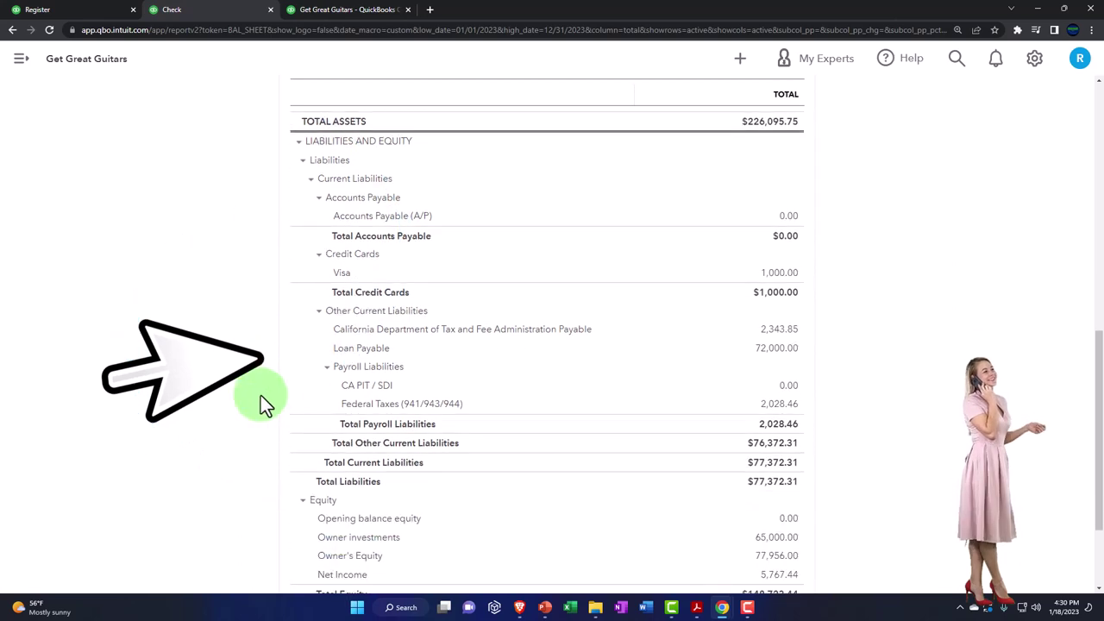
click(778, 413)
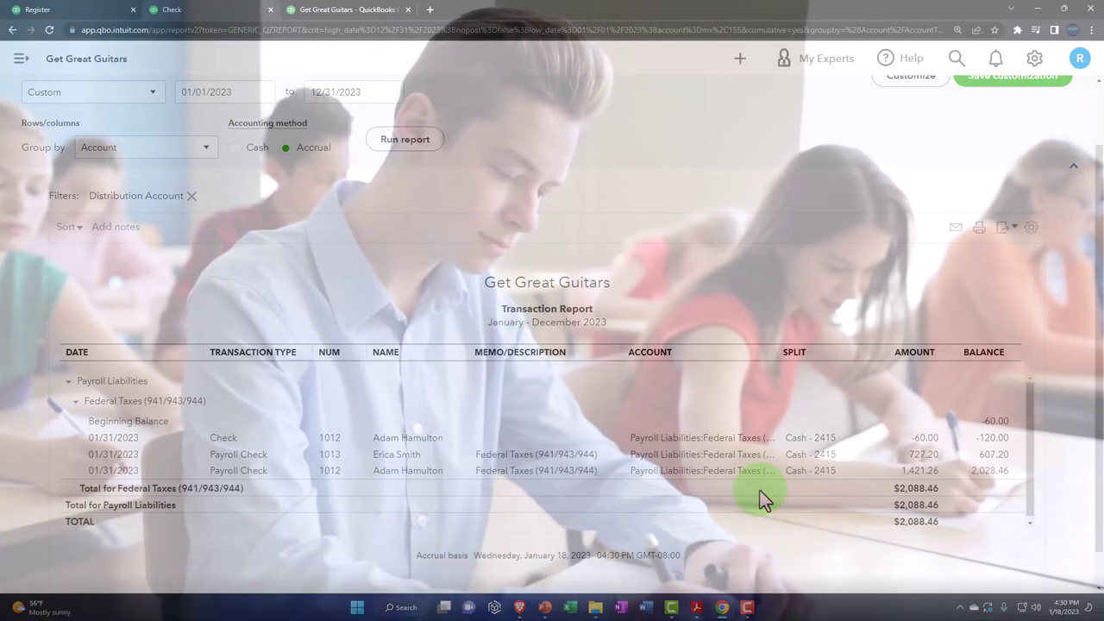
Rerun the report from 01/01/2022 and open the 01/31/2022 payroll adjustment journal entry.
scroll(324, 268, up, 1)
click(250, 176)
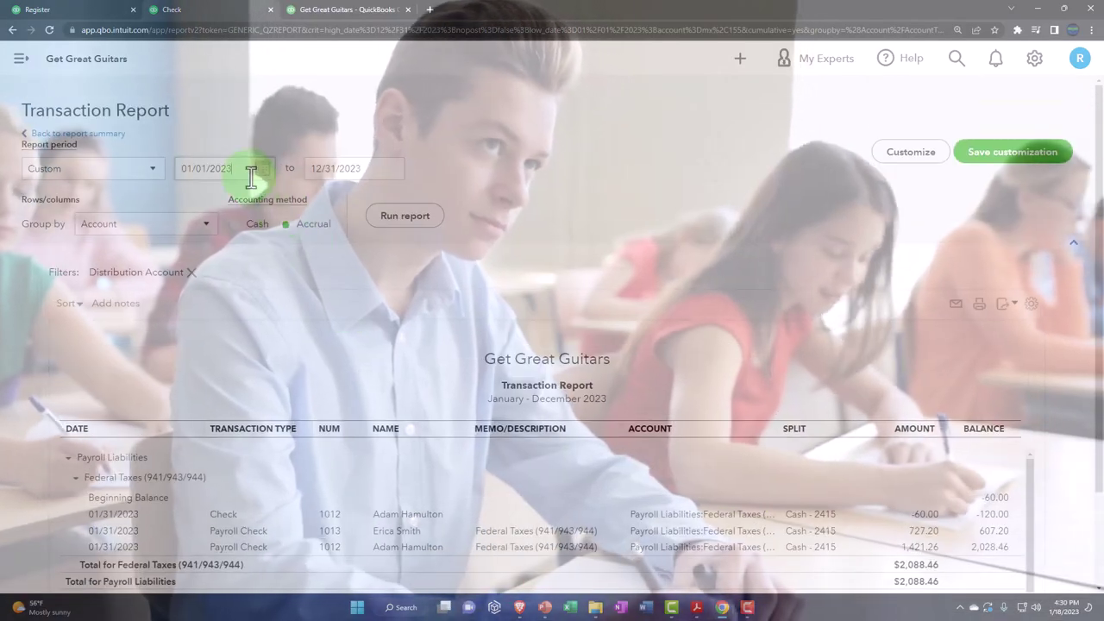
triple_click(249, 173)
text(01/01/202)
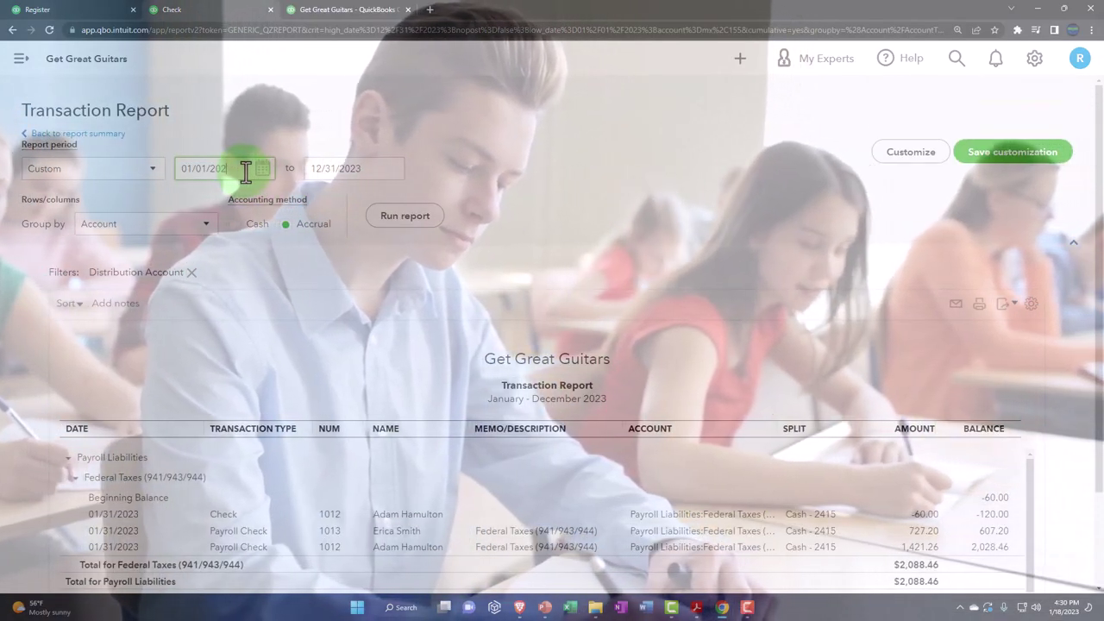
text(2)
click(413, 220)
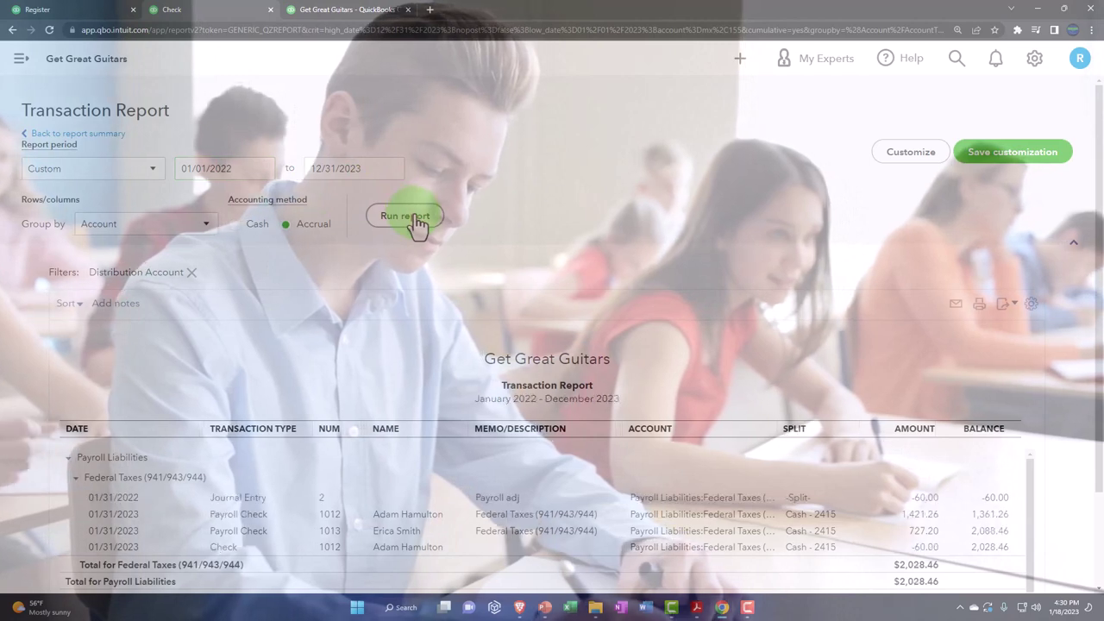
scroll(414, 226, down, 1)
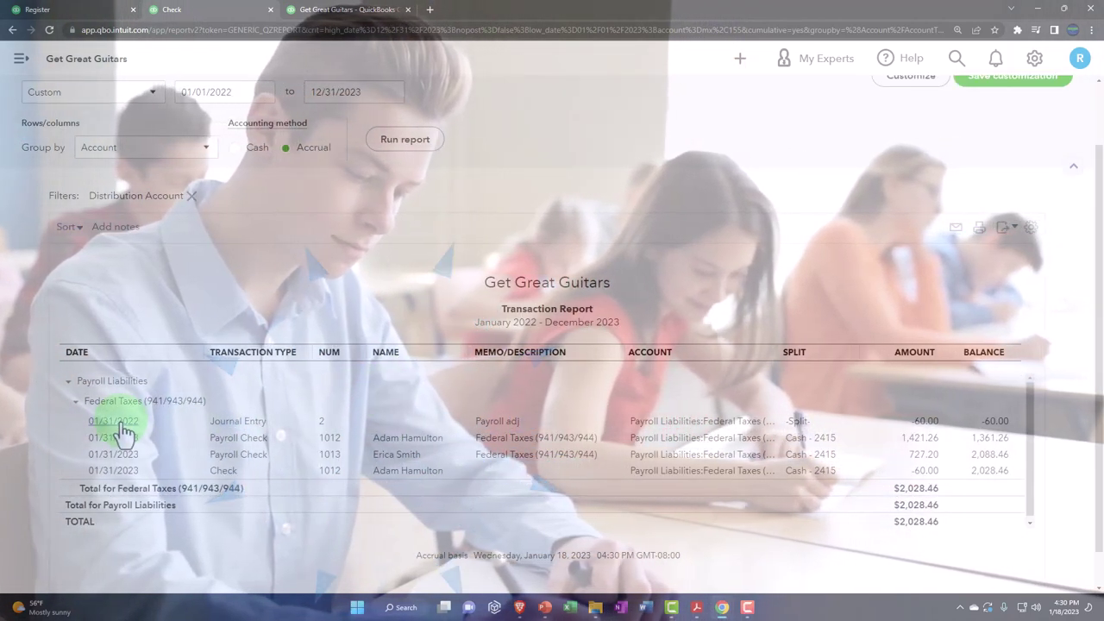
click(123, 425)
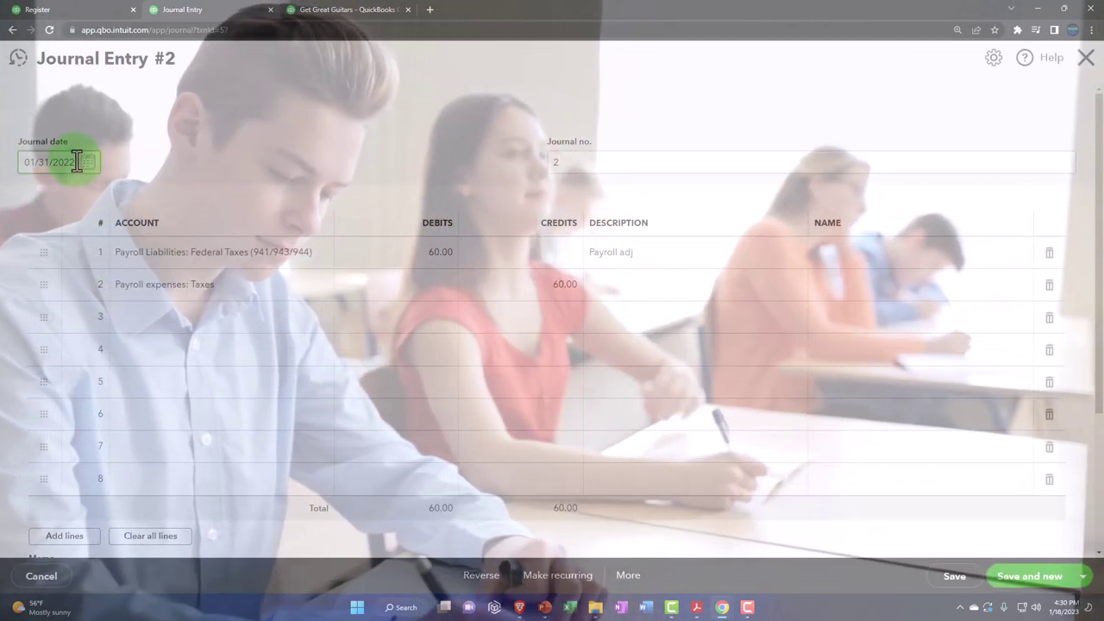
Change Journal Entry 2's date to 01/31/2023 and save it.
click(77, 161)
key(BackSpace)
text(3)
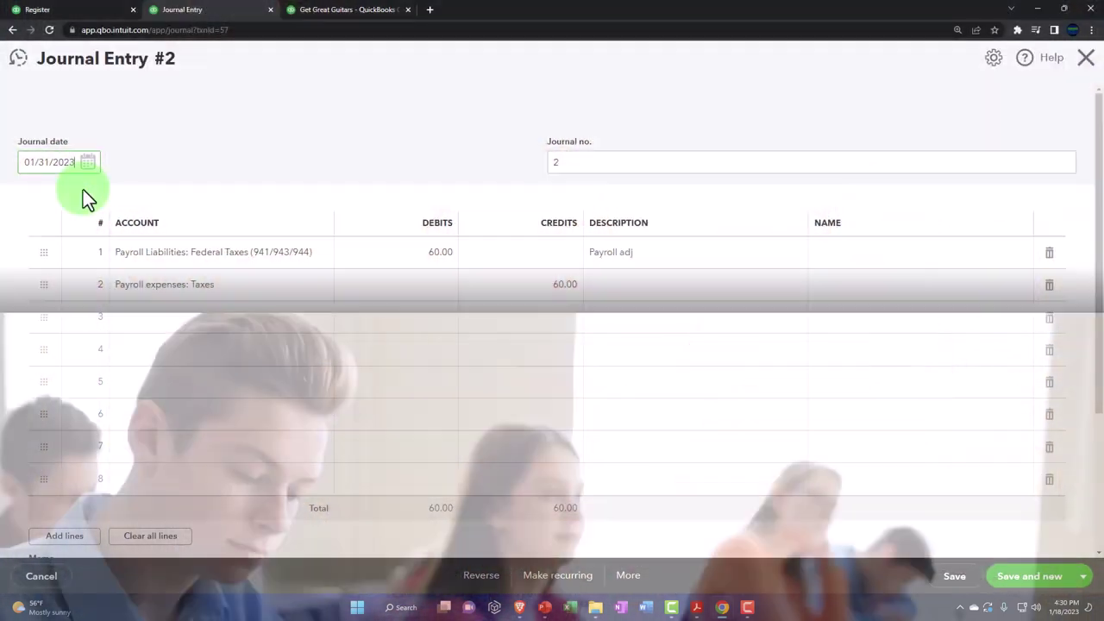
key(Tab)
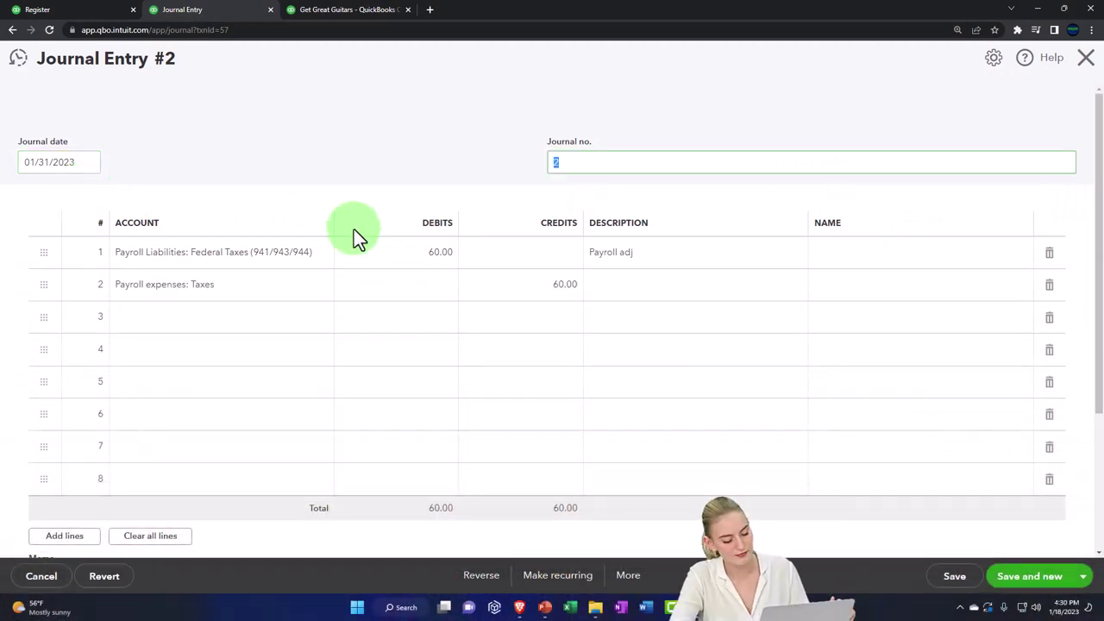
scroll(990, 493, down, 2)
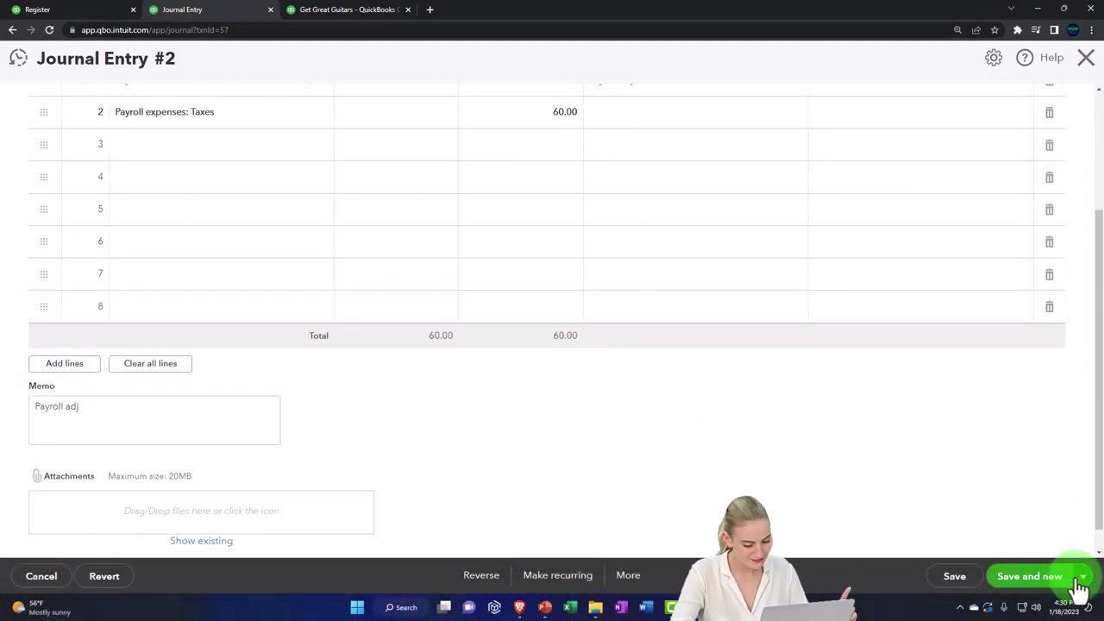
click(1041, 559)
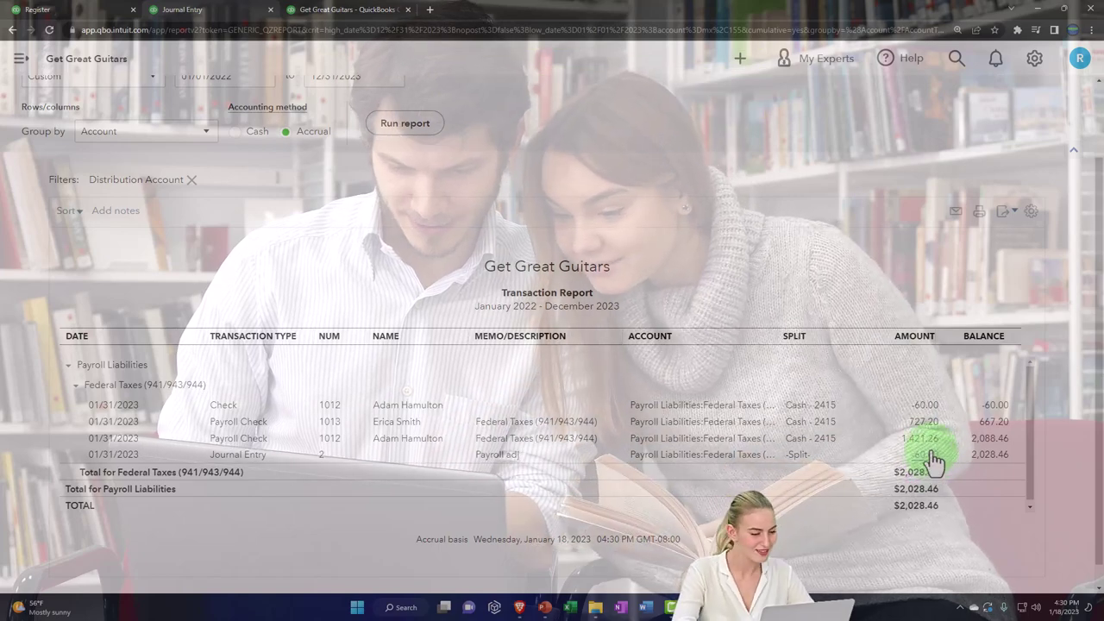
scroll(270, 379, up, 2)
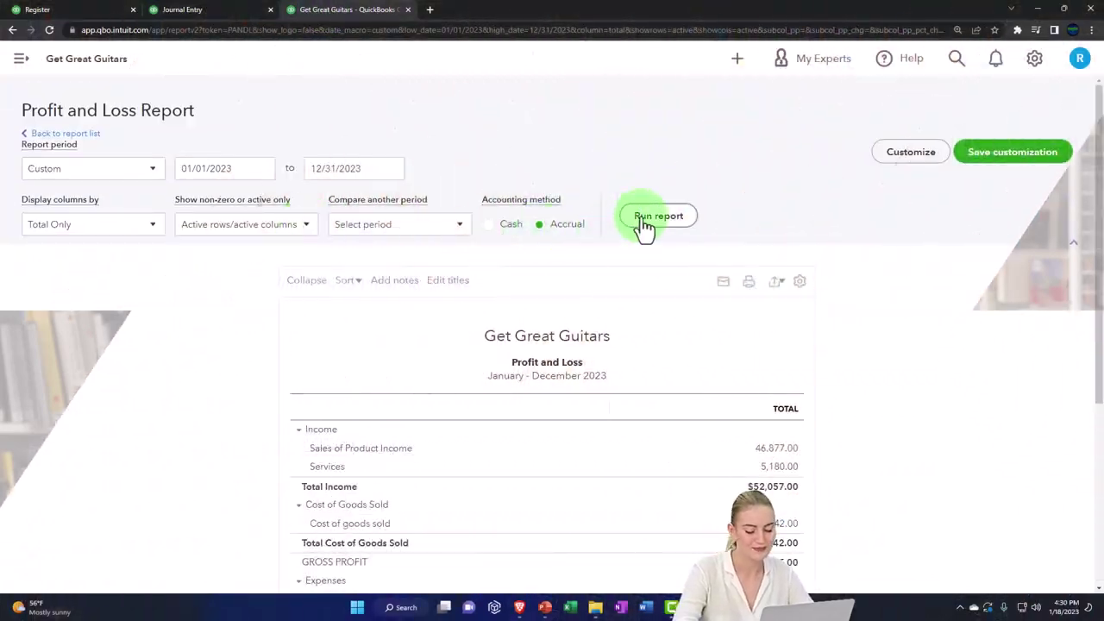
scroll(511, 300, down, 4)
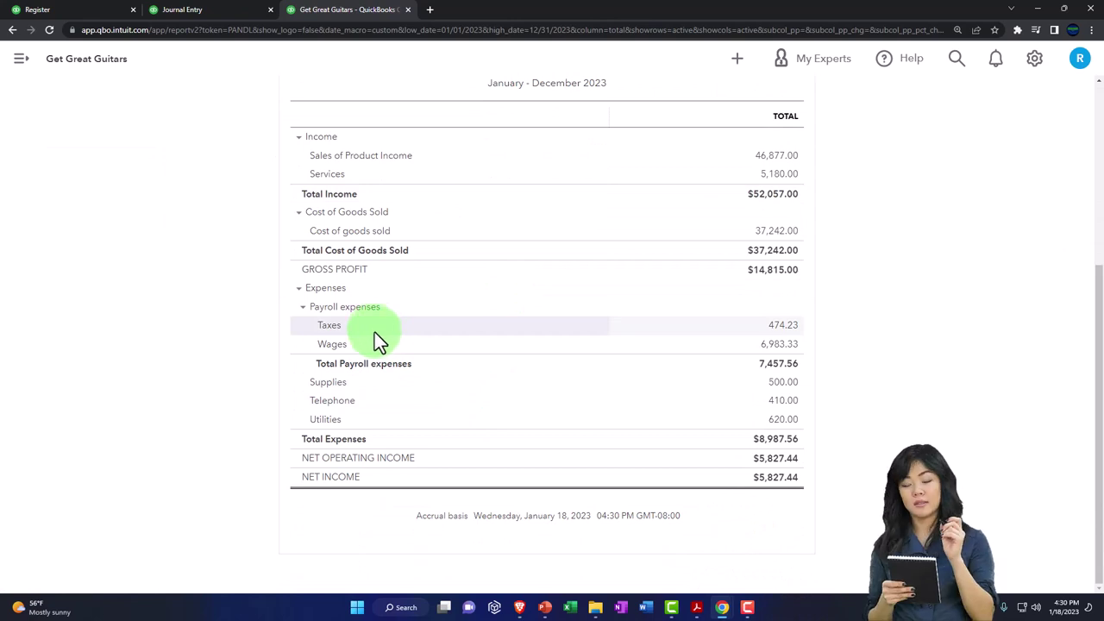
click(787, 327)
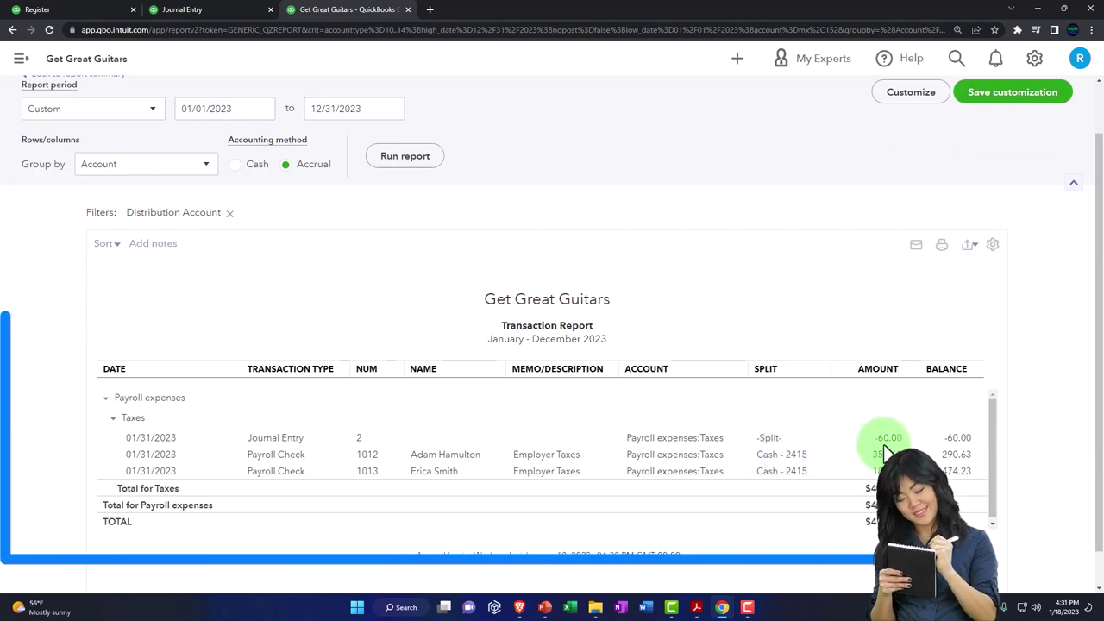
scroll(65, 406, up, 2)
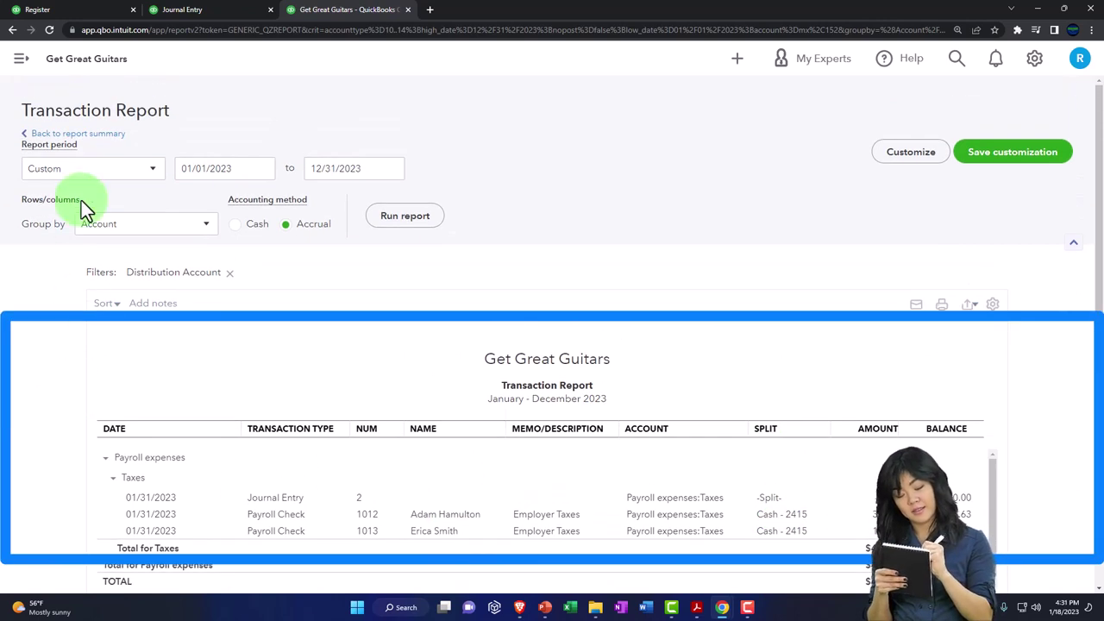
click(103, 138)
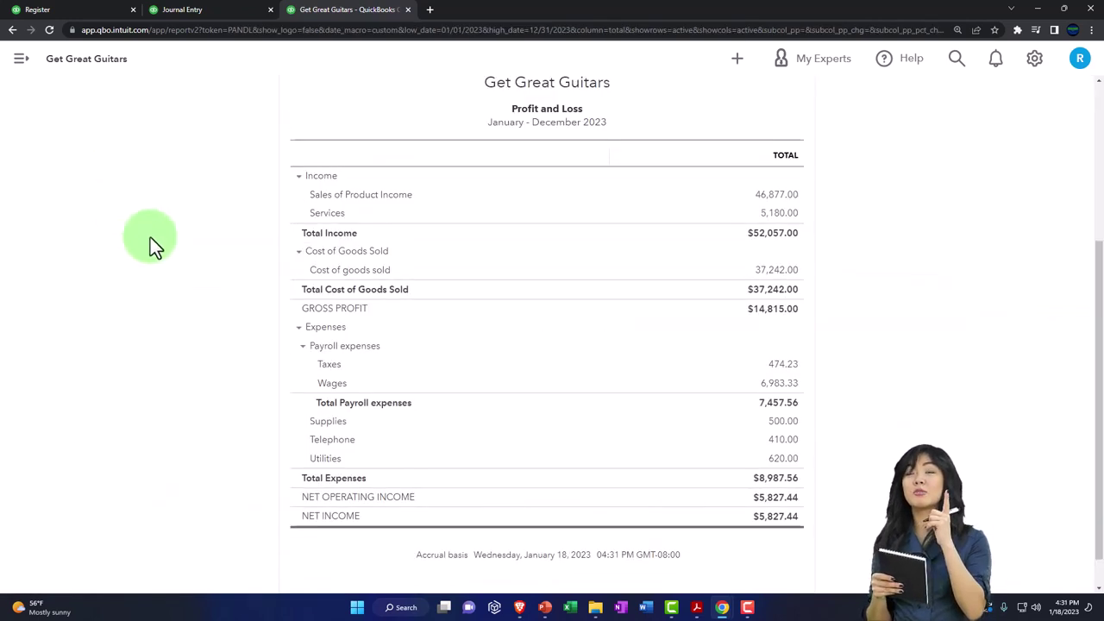
key(ctrl+plus)
key(ctrl+plus)
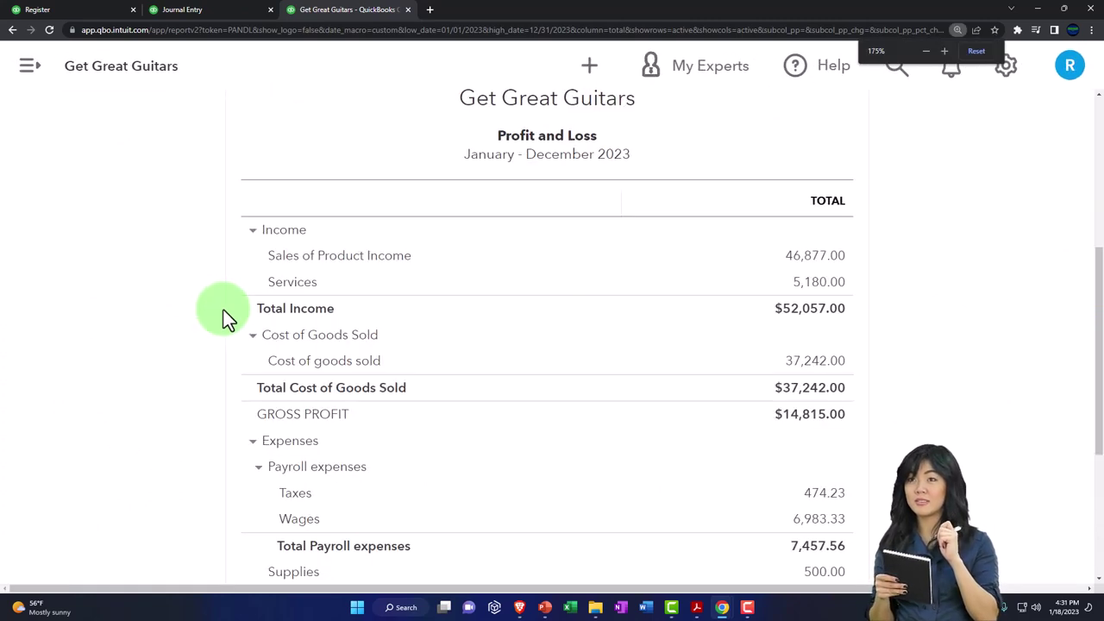
scroll(223, 312, down, 3)
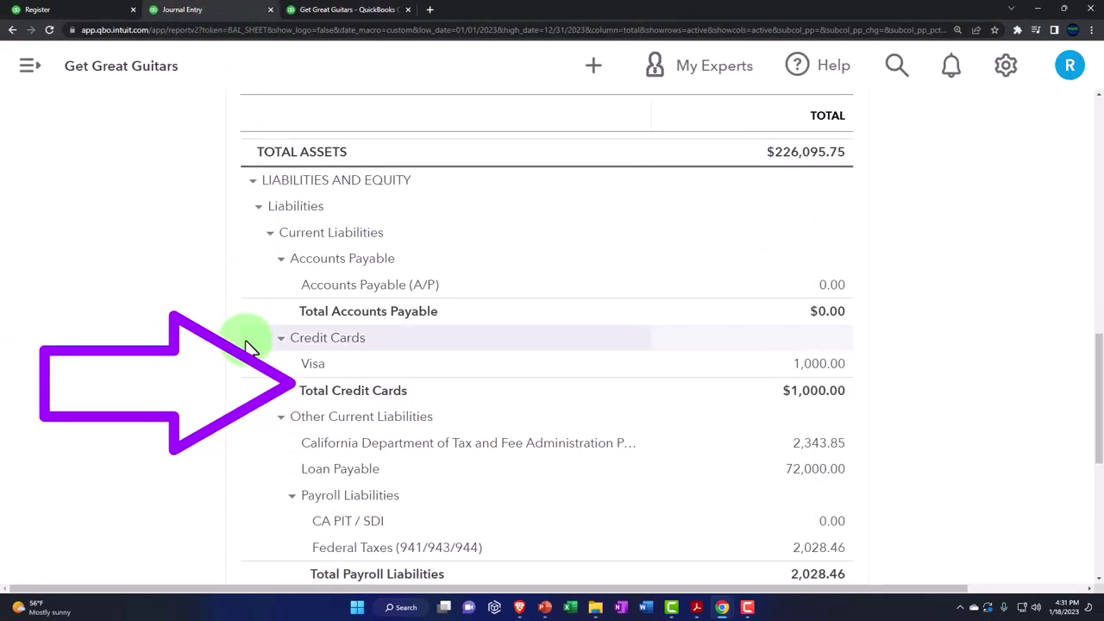
scroll(247, 345, down, 2)
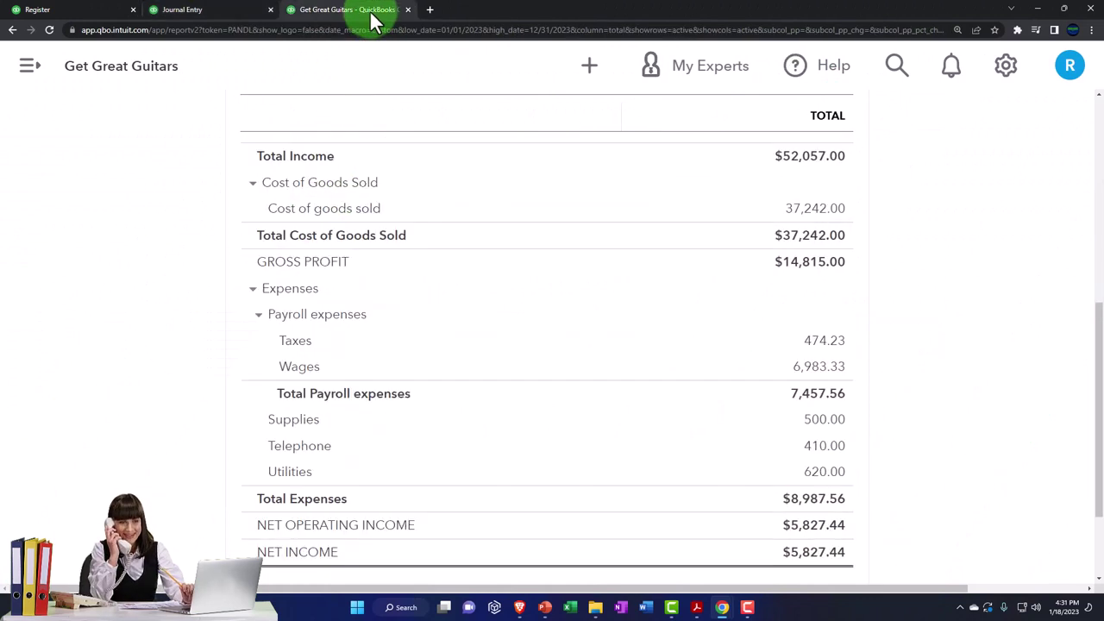
right_click(373, 19)
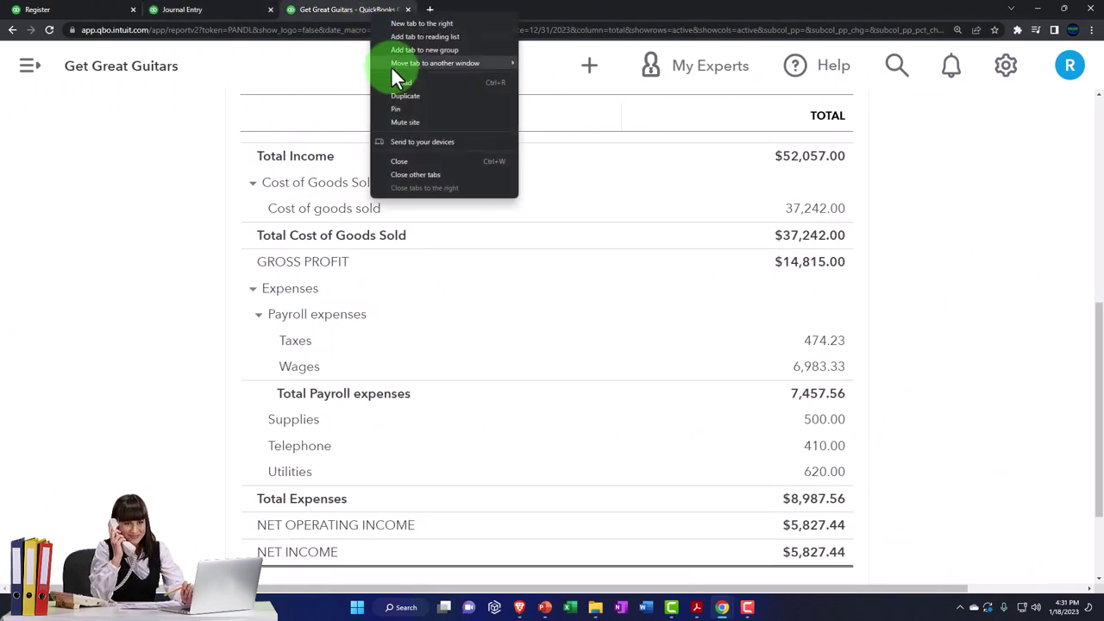
Duplicate the report tab and zoom the page out.
click(401, 97)
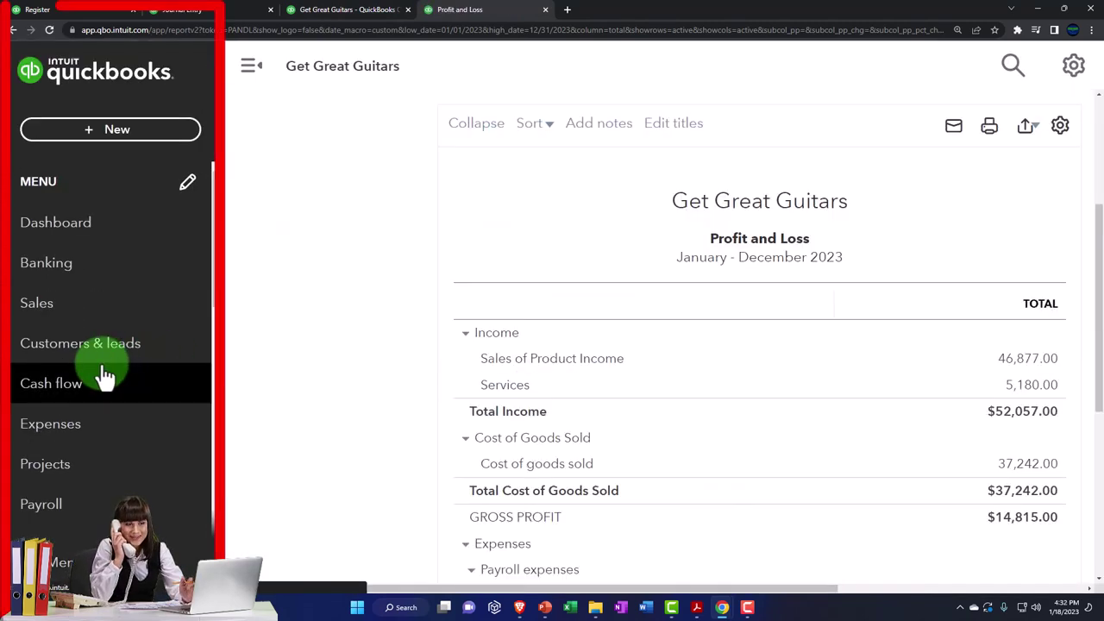
scroll(103, 374, down, 3)
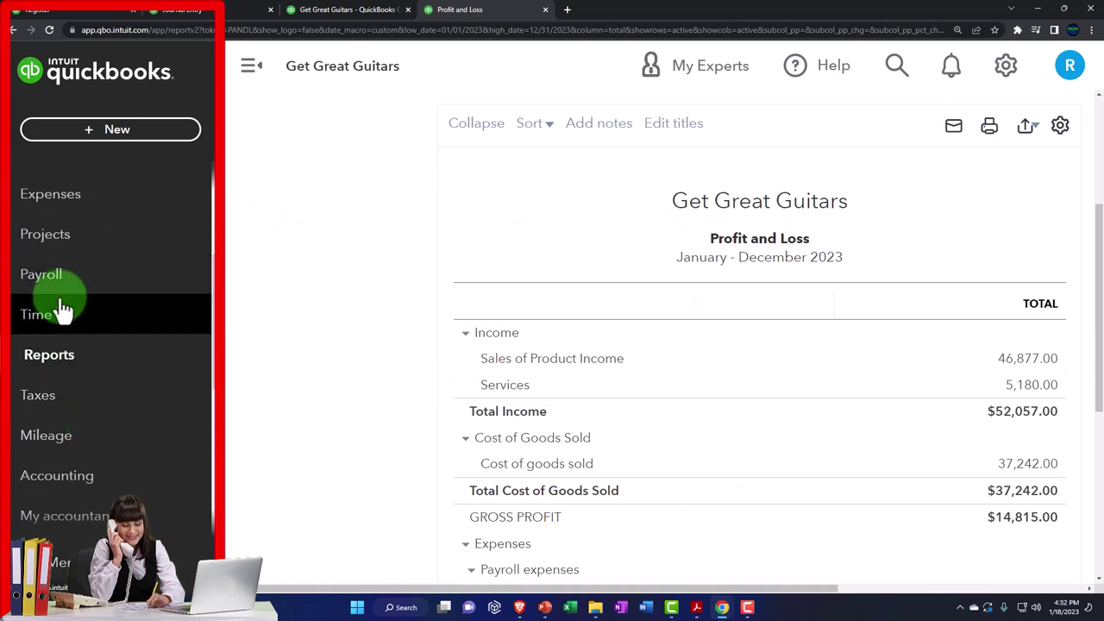
scroll(65, 310, down, 2)
scroll(74, 351, up, 2)
scroll(74, 353, down, 3)
key(ctrl+minus)
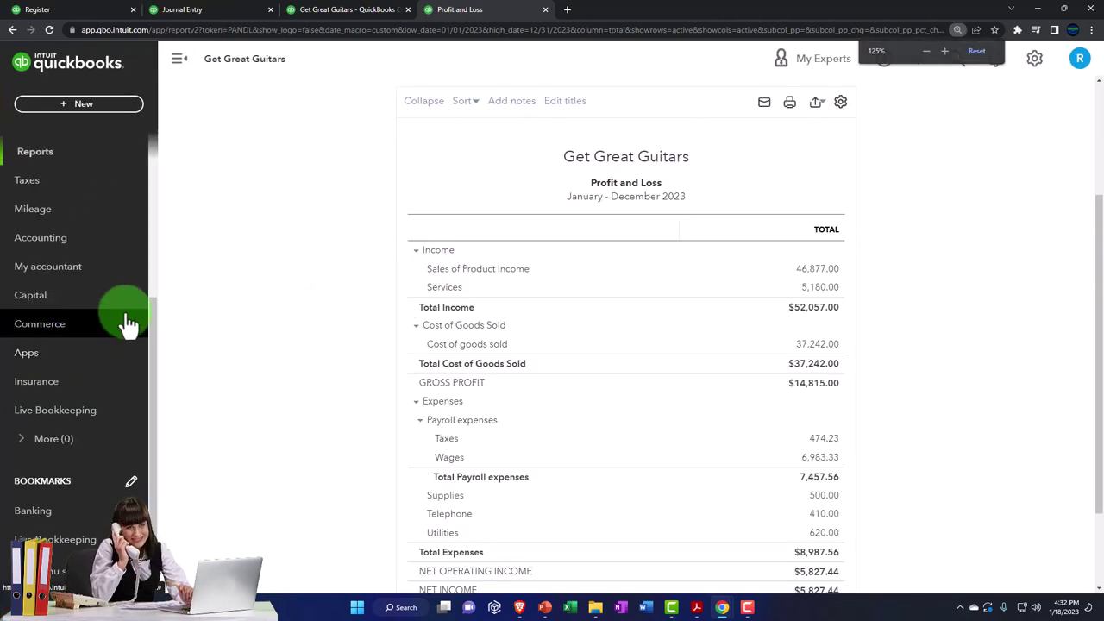
scroll(96, 362, up, 3)
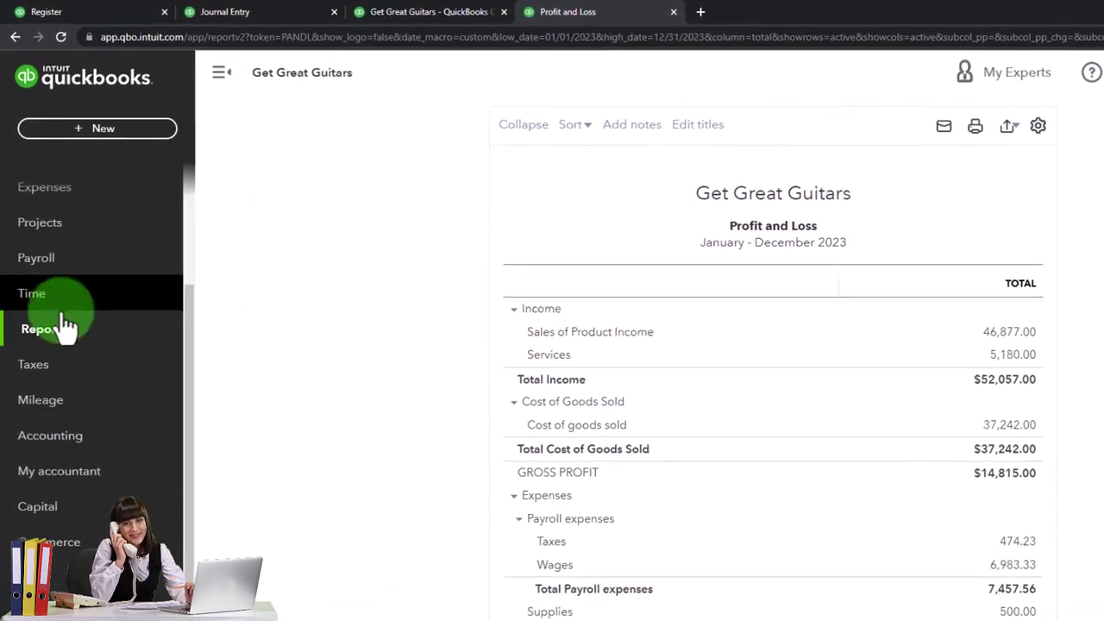
Open the Payroll Details report from the full reports list.
click(65, 326)
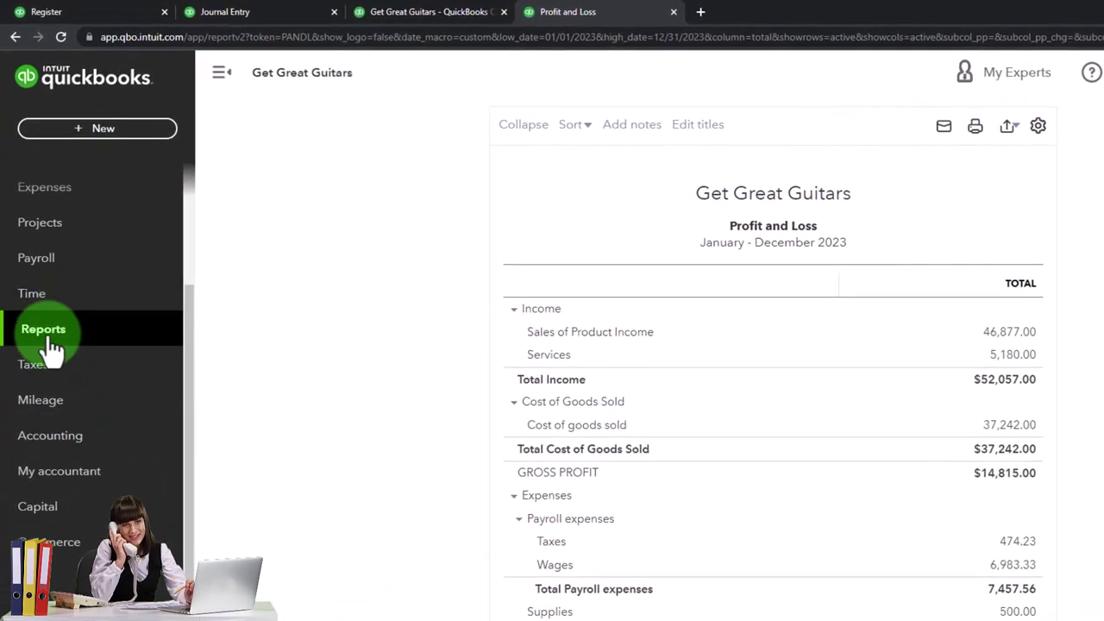
click(223, 76)
drag(1087, 345, 1076, 557)
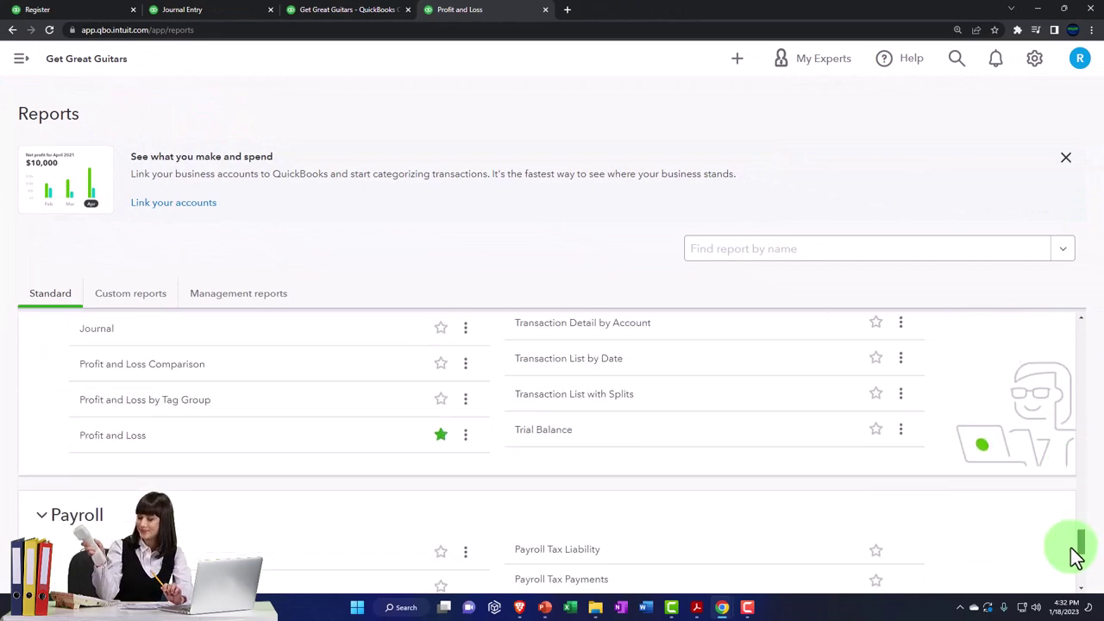
scroll(1077, 557, down, 1)
scroll(552, 462, down, 1)
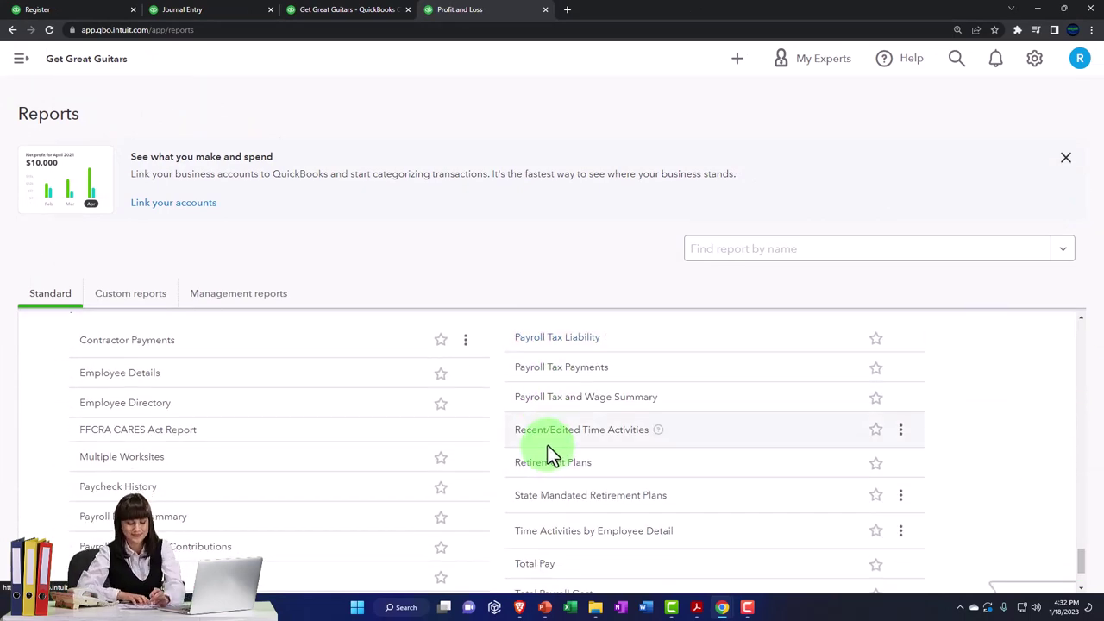
scroll(552, 455, down, 1)
scroll(547, 451, down, 1)
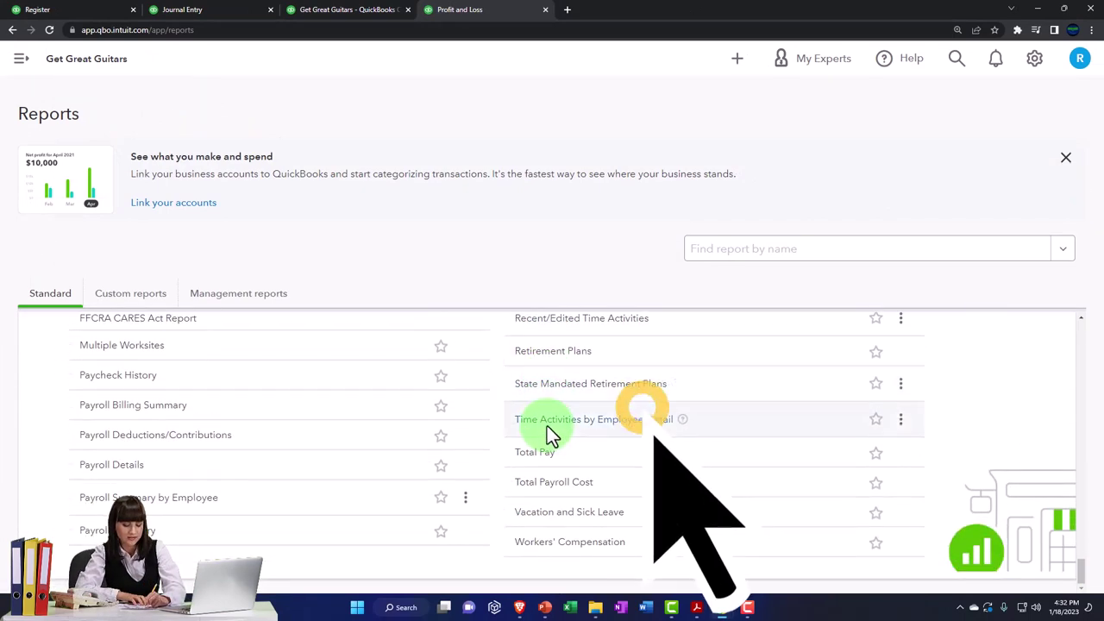
click(122, 468)
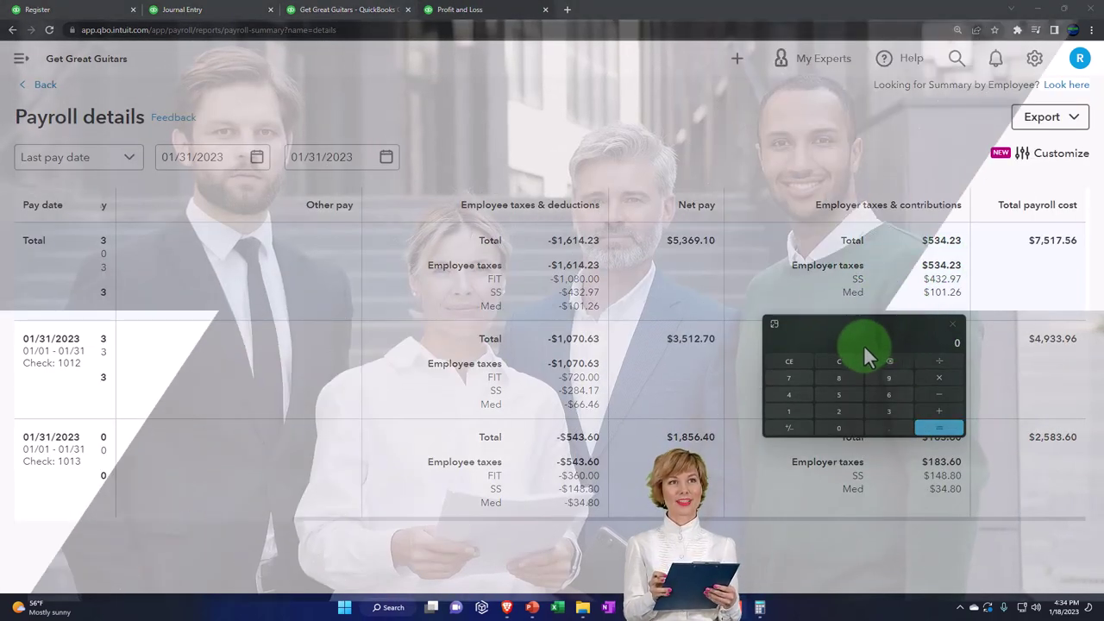
In Calculator, subtract the P&L taxes 474.23 from 534.23 employer taxes, giving 60.
text(53)
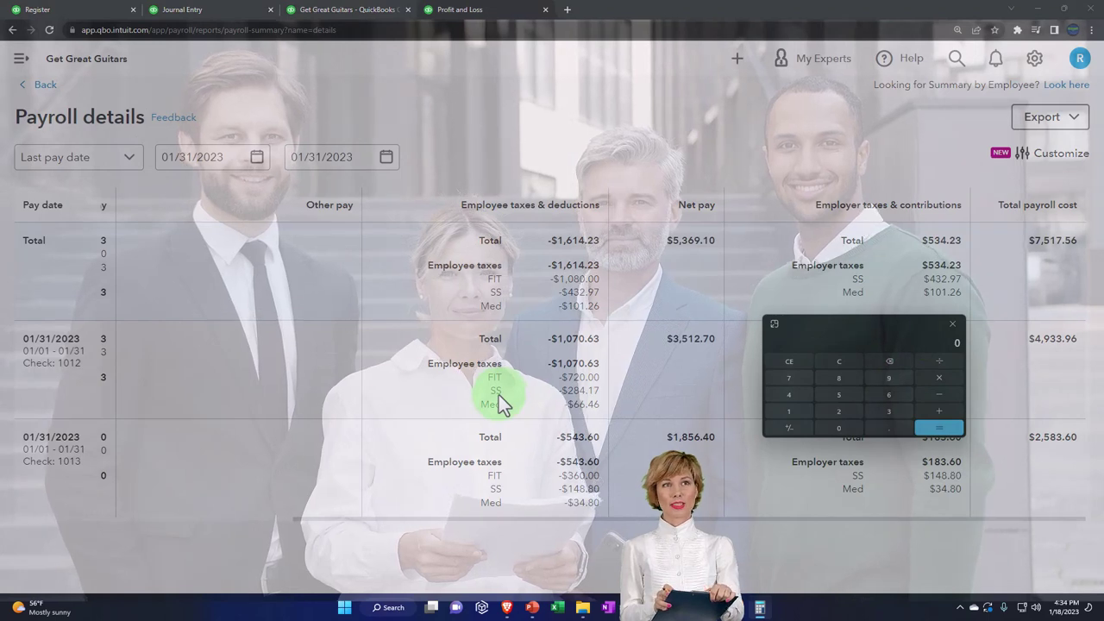
text(4.23)
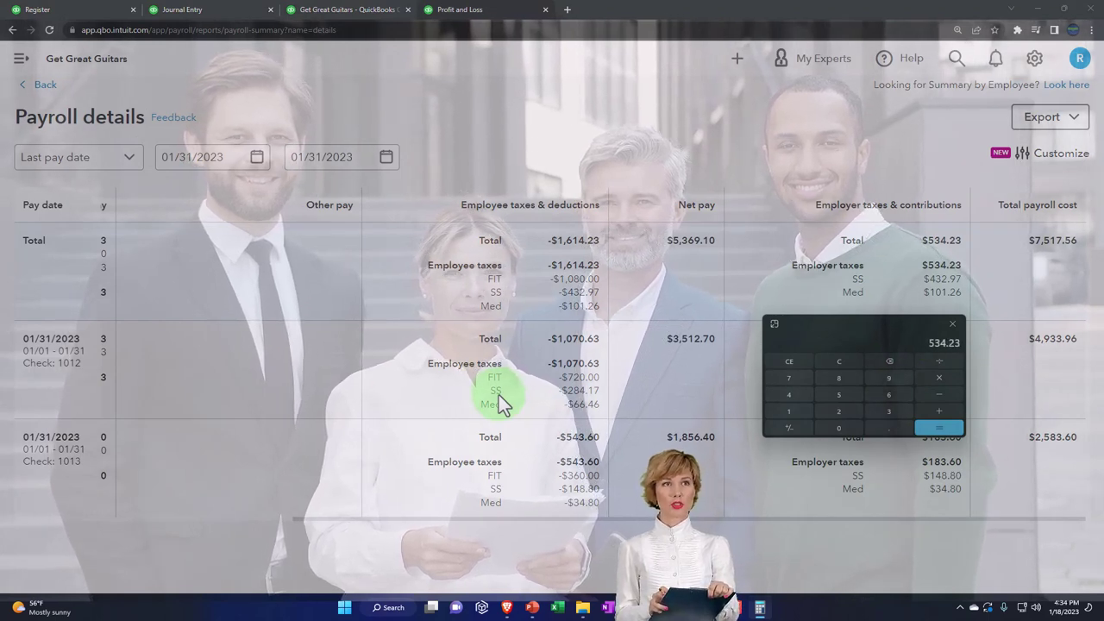
click(194, 11)
scroll(284, 302, down, 2)
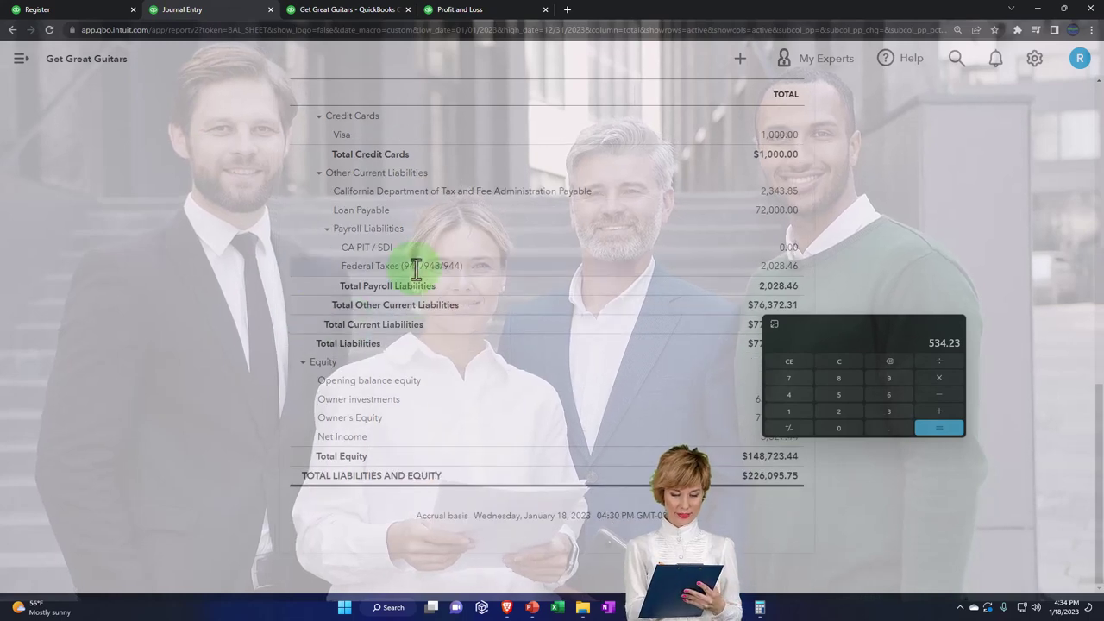
click(345, 9)
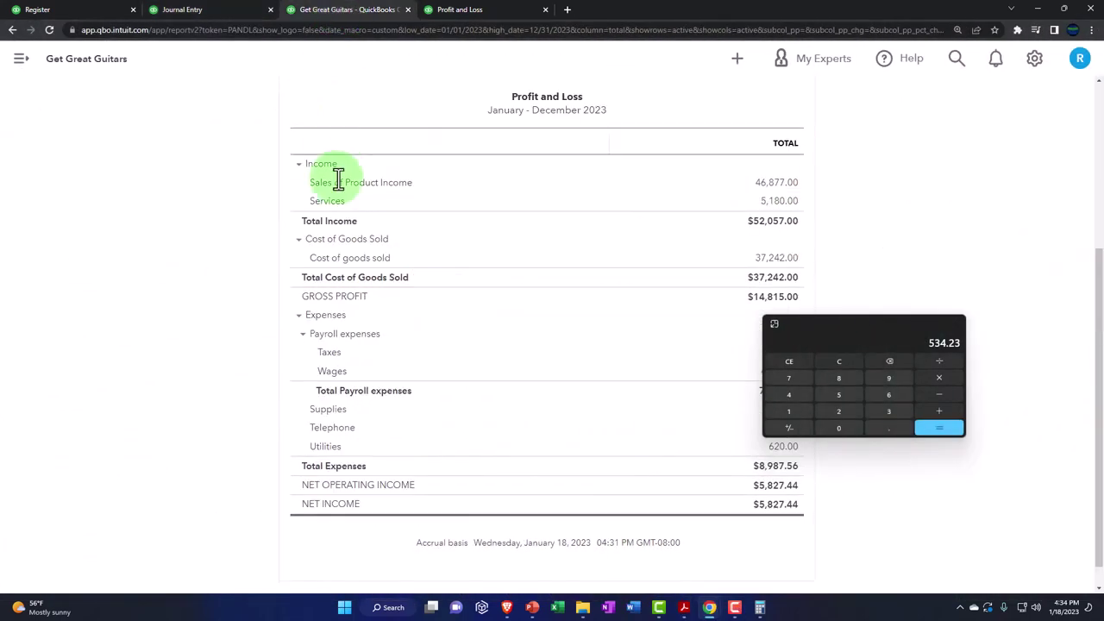
scroll(345, 307, down, 1)
drag(827, 322, 820, 341)
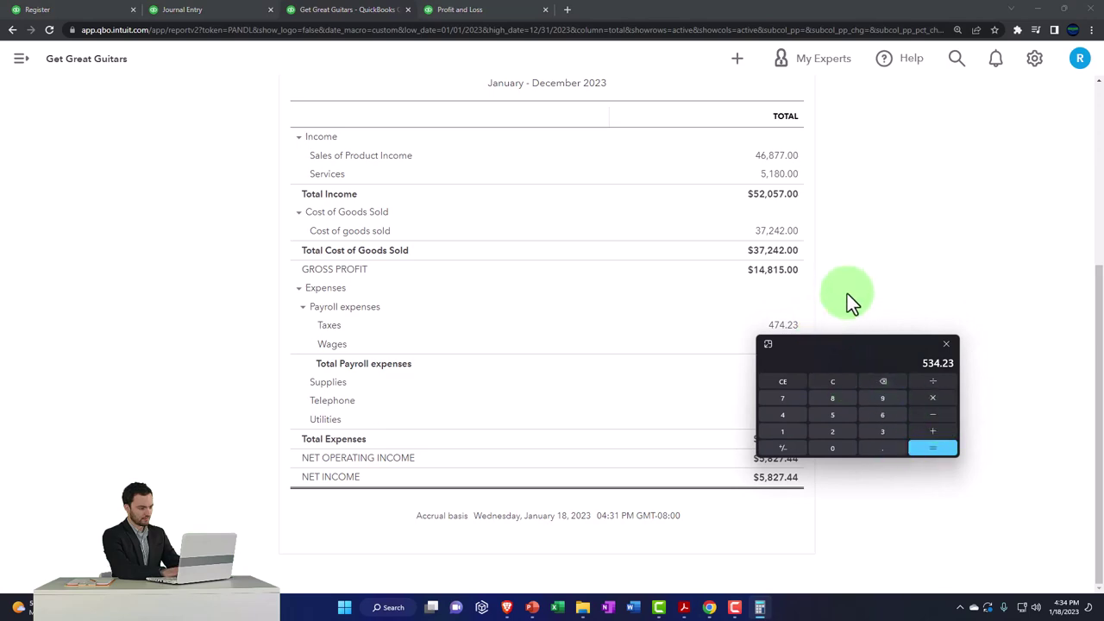
key(minus)
text(474.23)
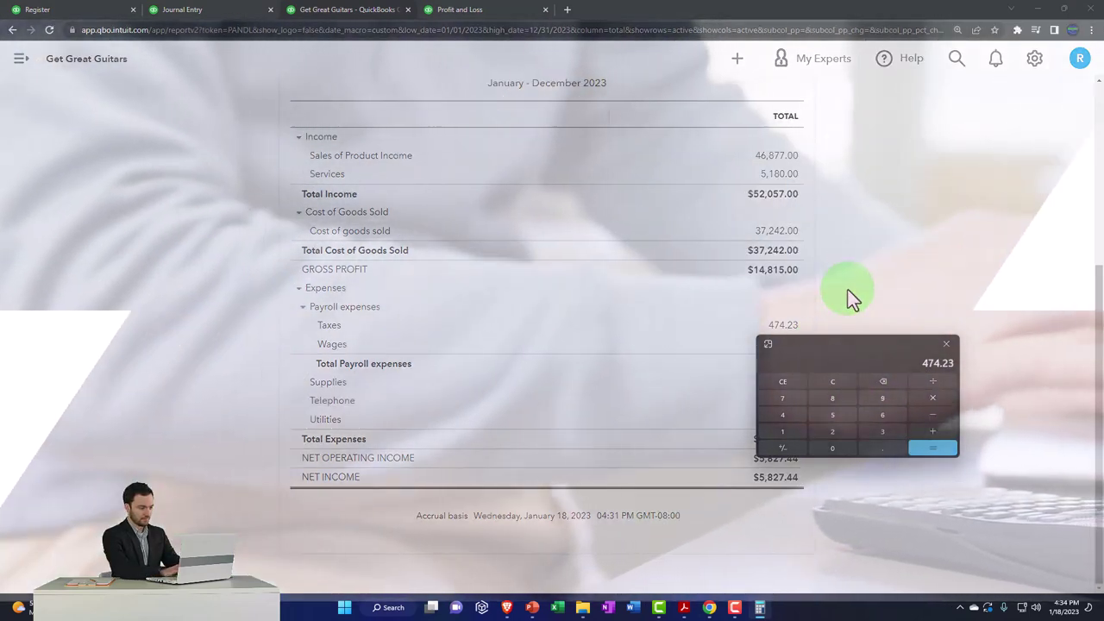
key(Return)
Back on the Payroll details report, enter the 7,517.56 total payroll cost in Calculator.
drag(835, 346, 901, 346)
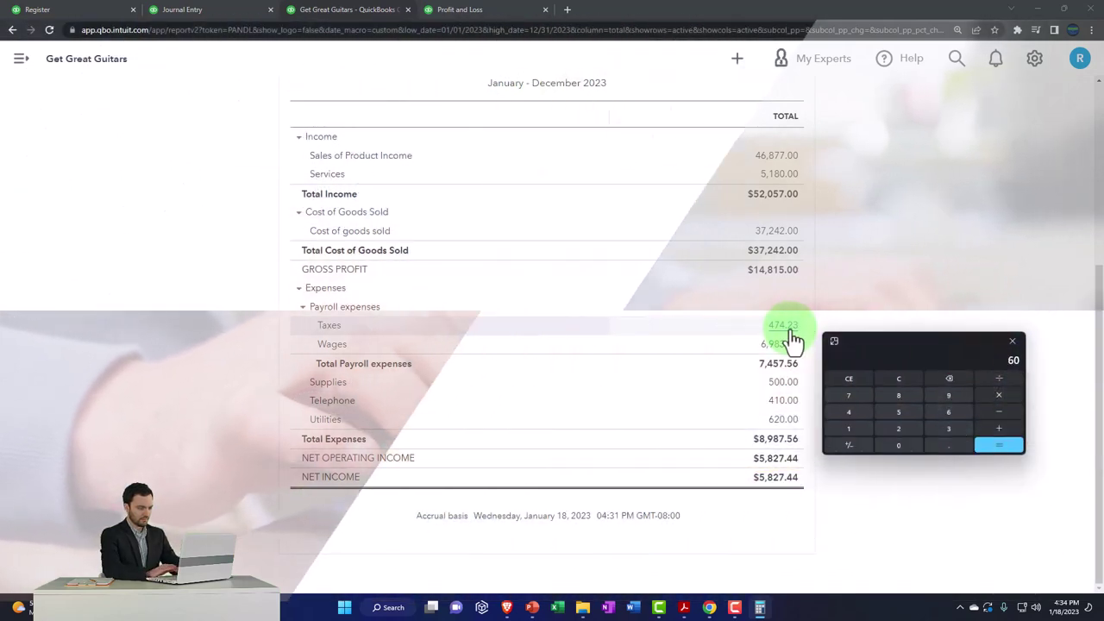
click(489, 13)
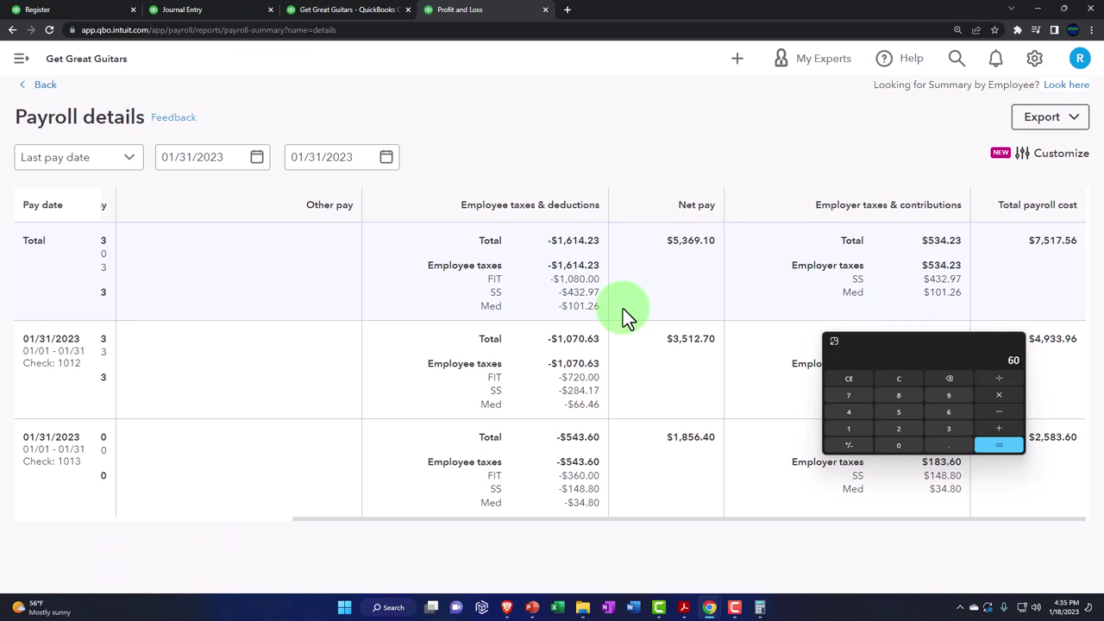
drag(893, 346, 952, 269)
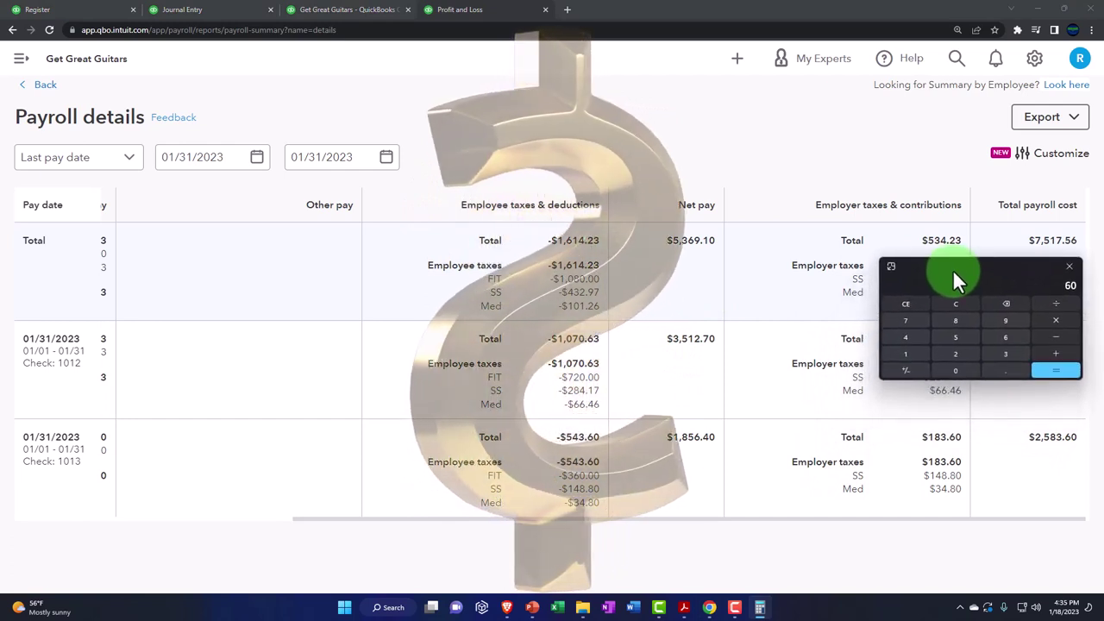
click(956, 304)
text(7517.56)
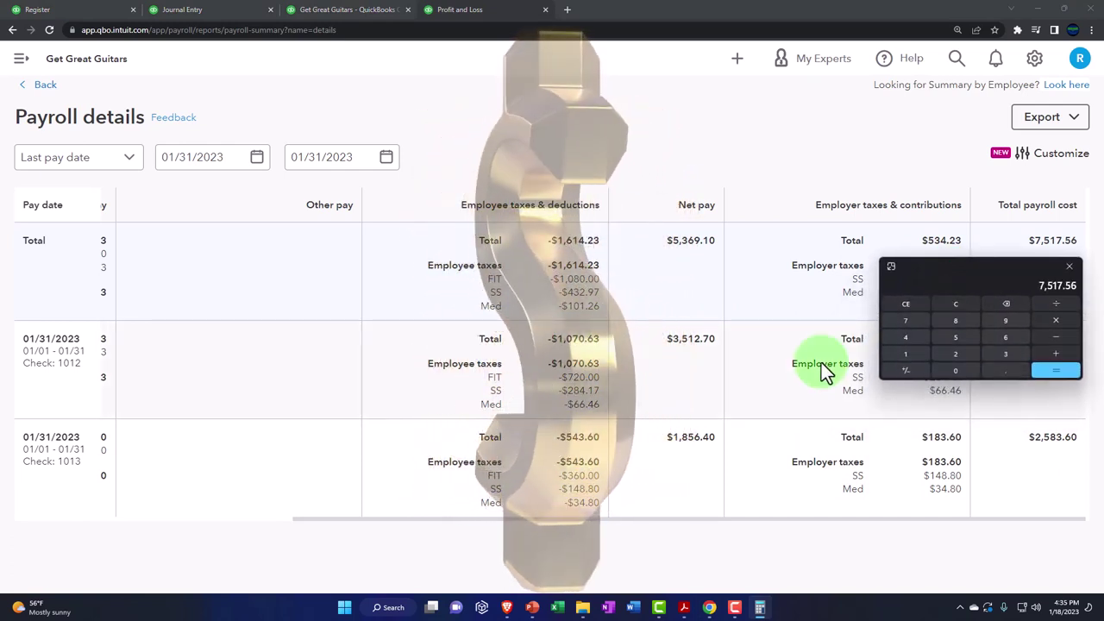
Compute 2,148.46 minus the 2,028.46 Federal Taxes balance as 120, then close Calculator.
click(214, 12)
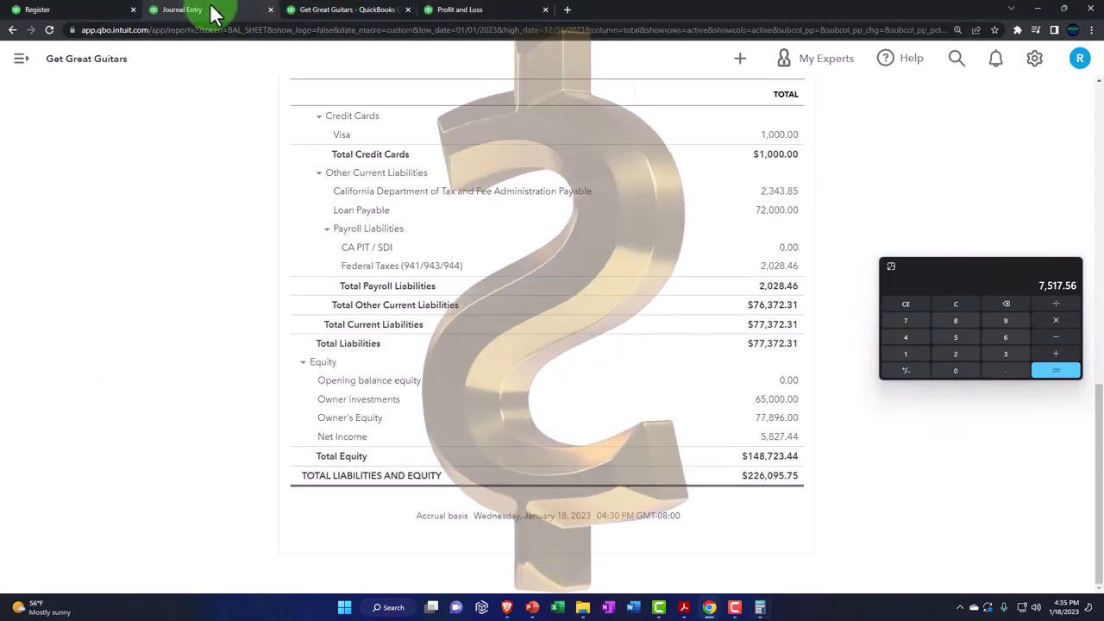
scroll(441, 394, up, 1)
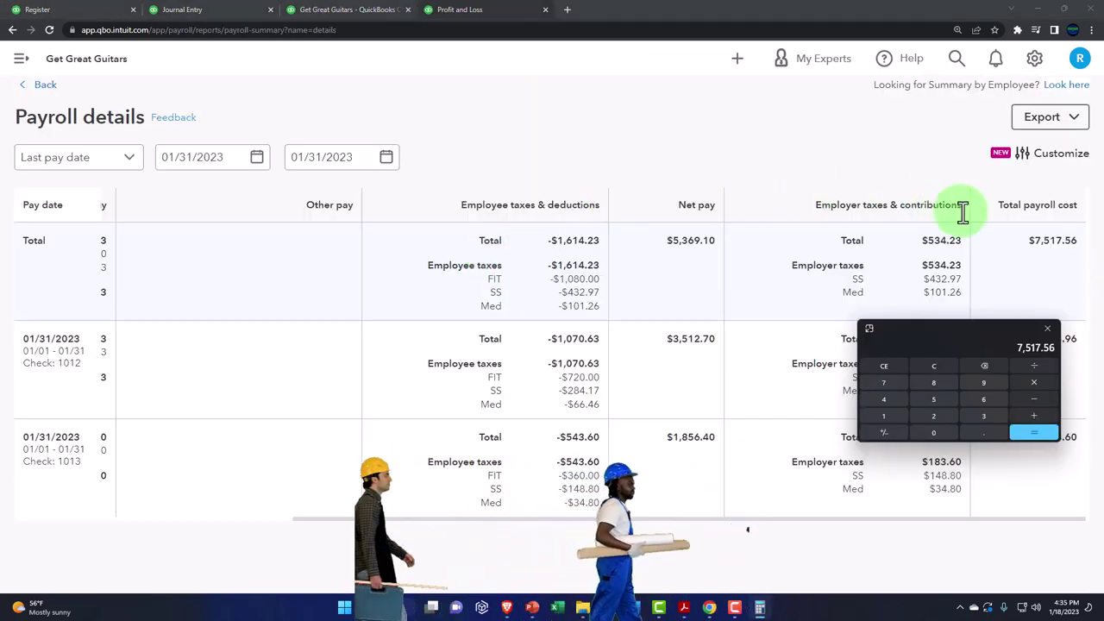
click(939, 371)
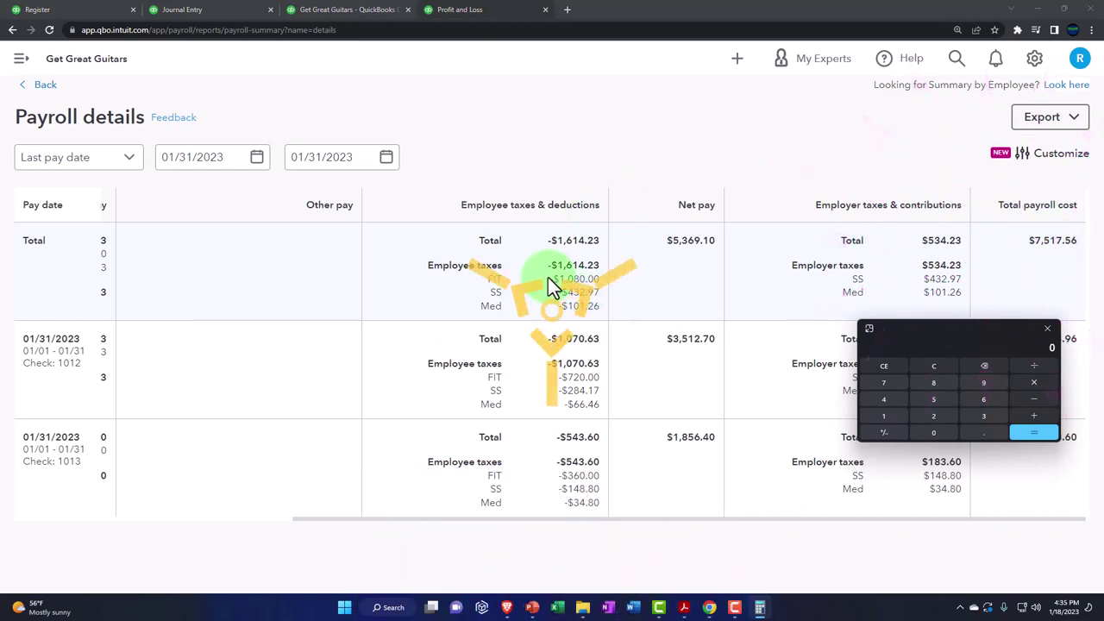
key(1)
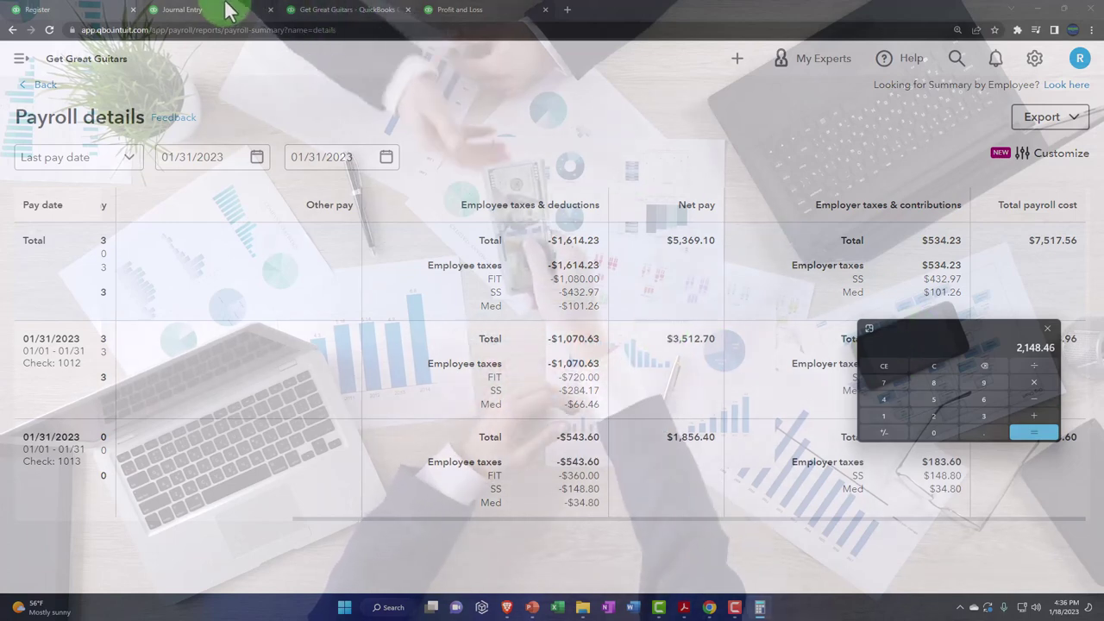
click(350, 17)
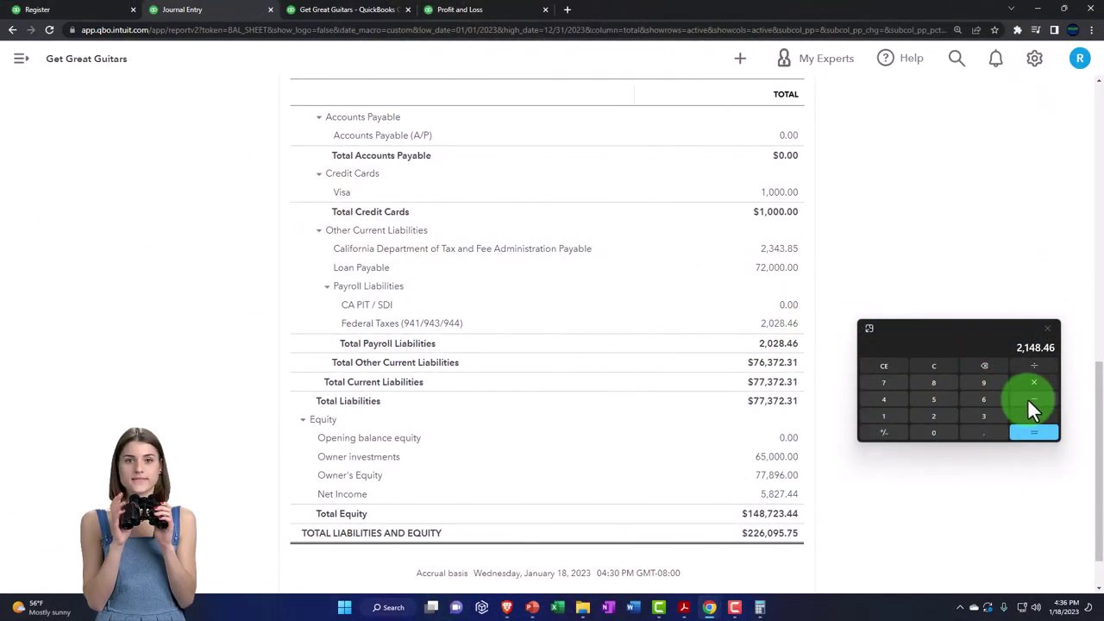
click(867, 342)
text(2)
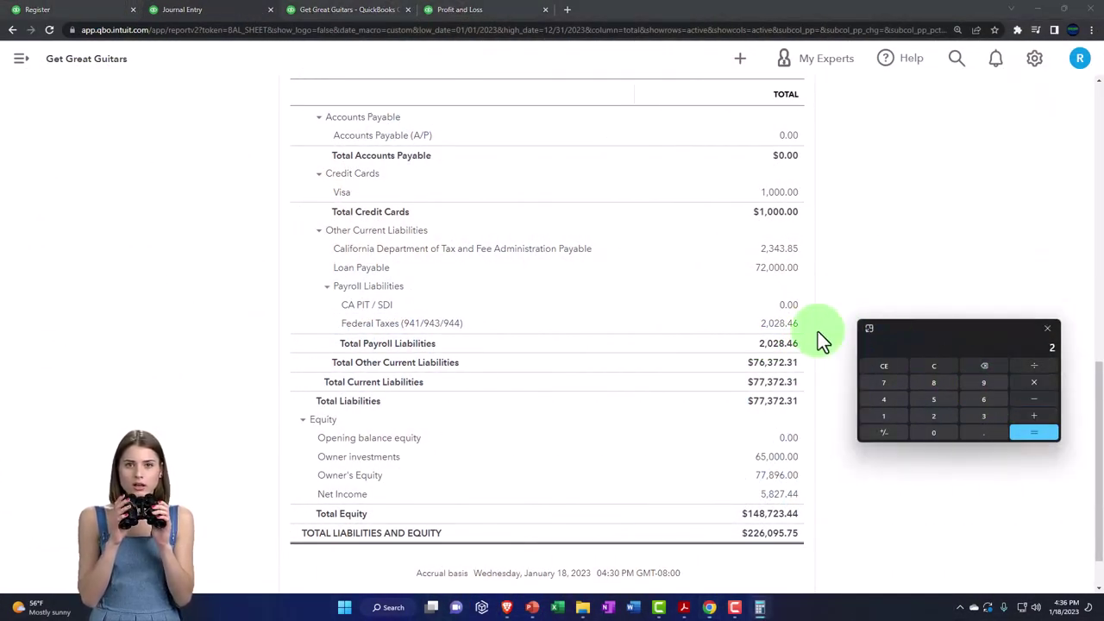
text(028.46)
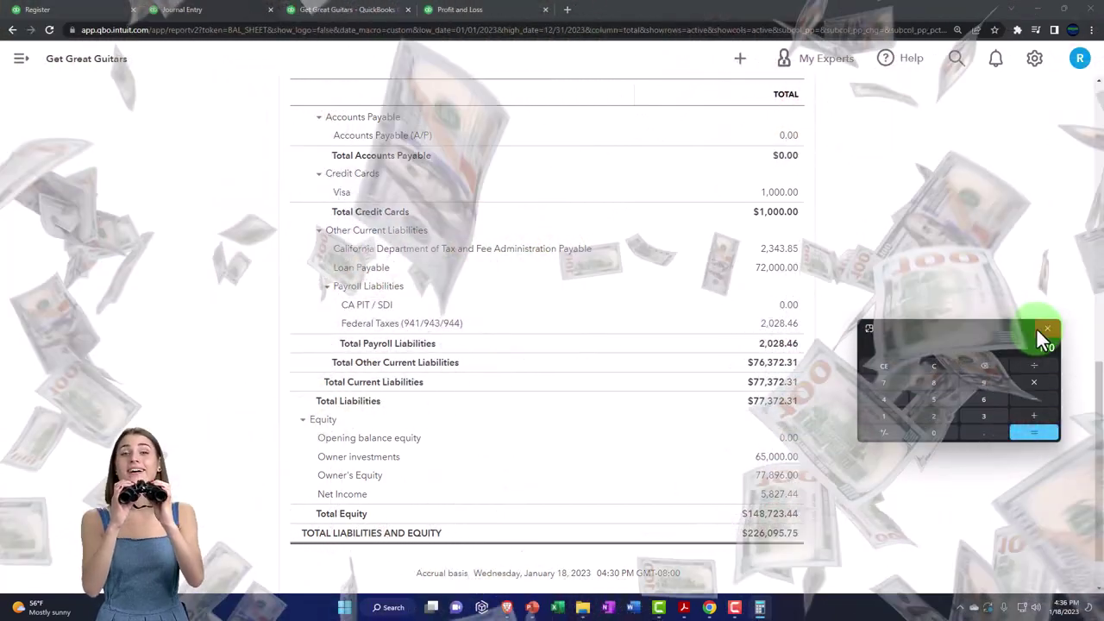
click(868, 328)
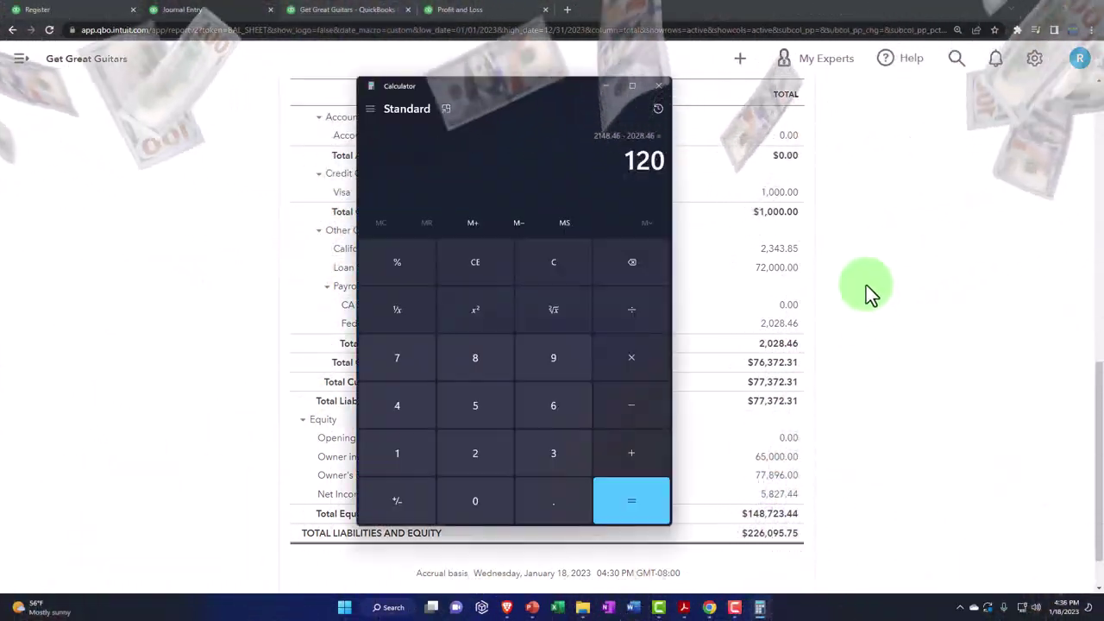
click(866, 285)
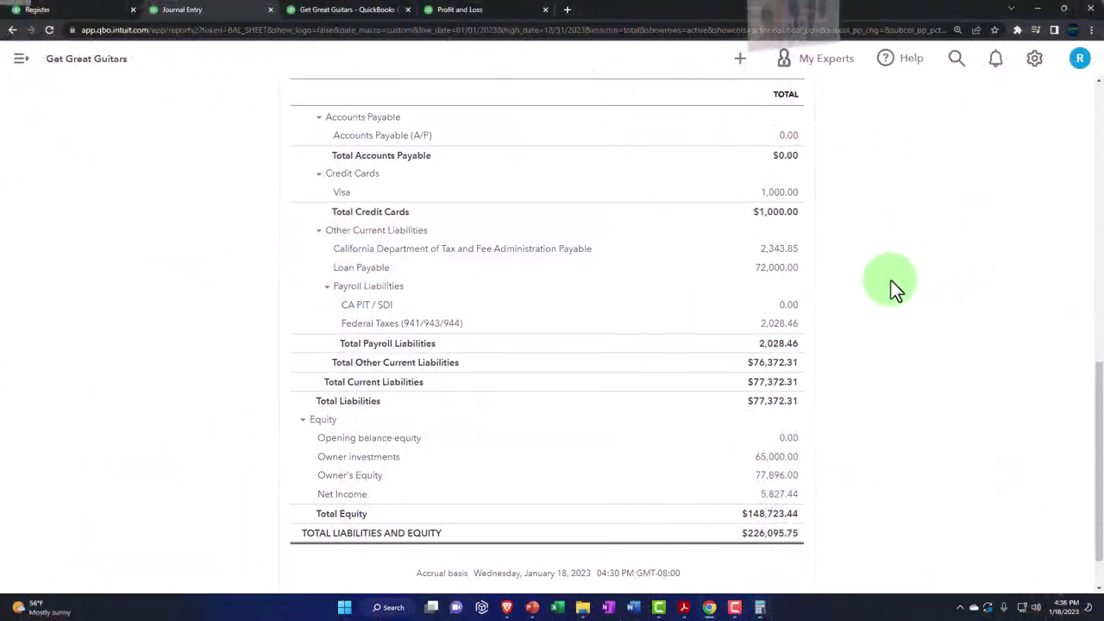
click(685, 607)
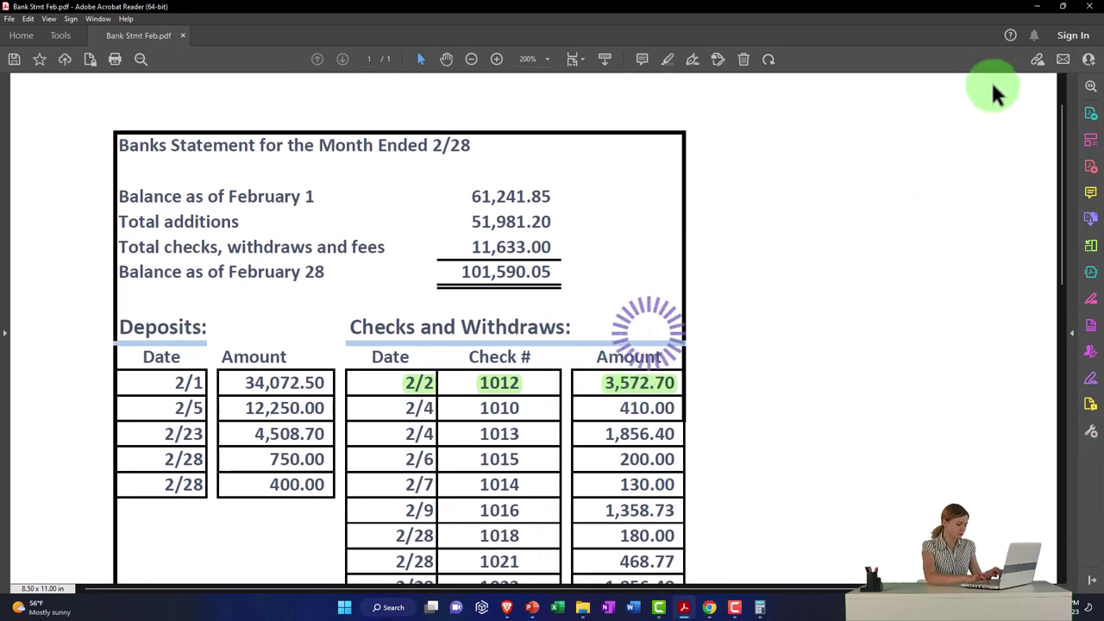
click(1037, 6)
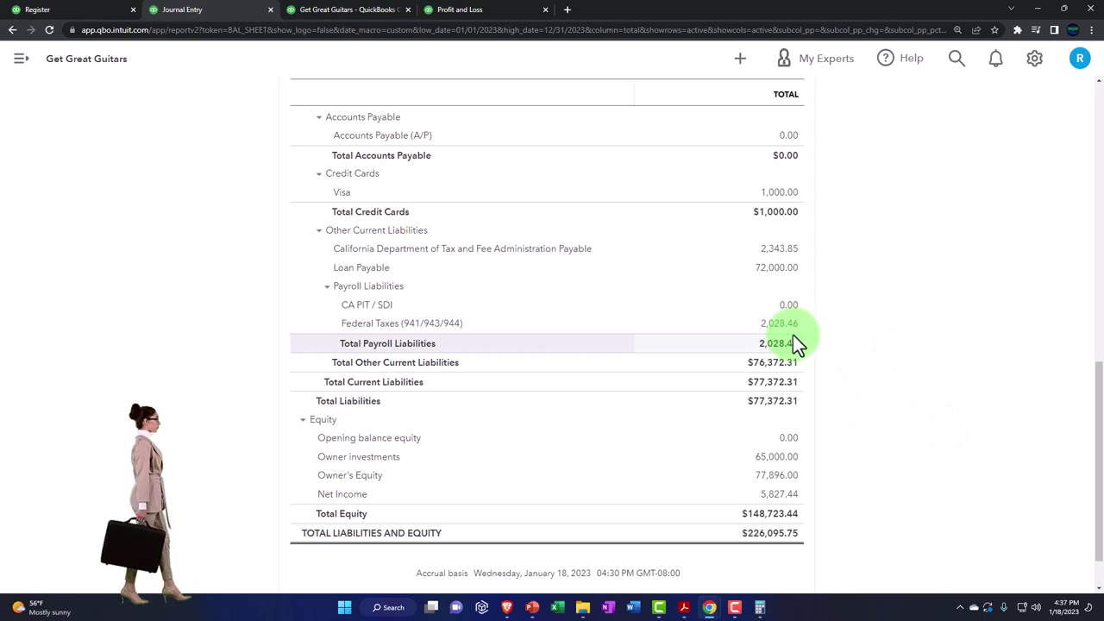
Return from Payroll details to Reports and open Trial Balance by searching 'tri'.
click(511, 15)
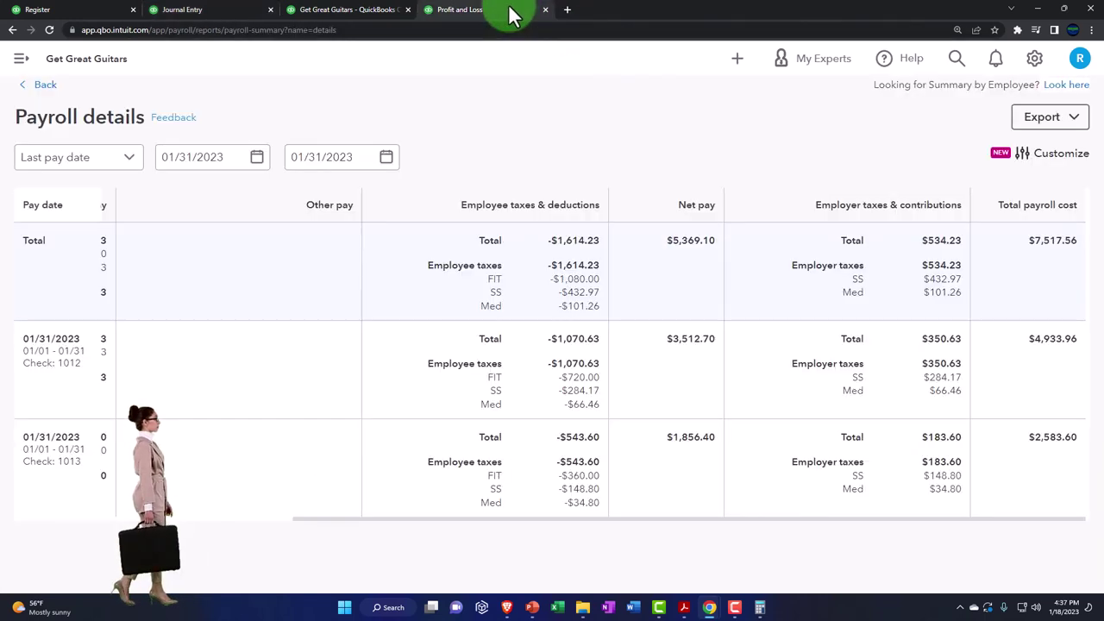
click(324, 154)
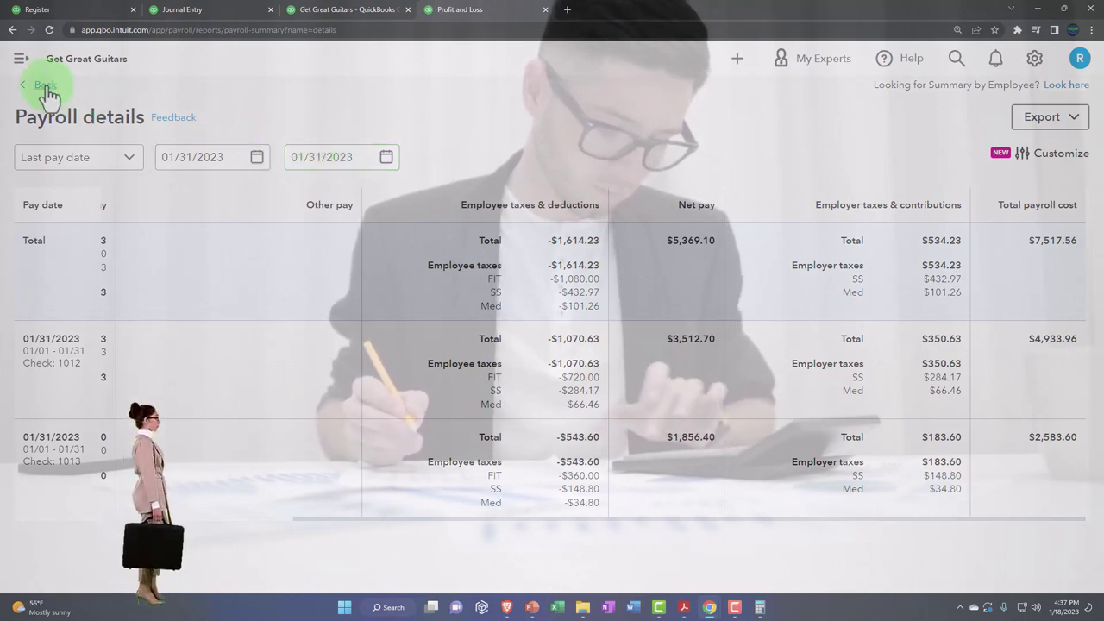
click(47, 86)
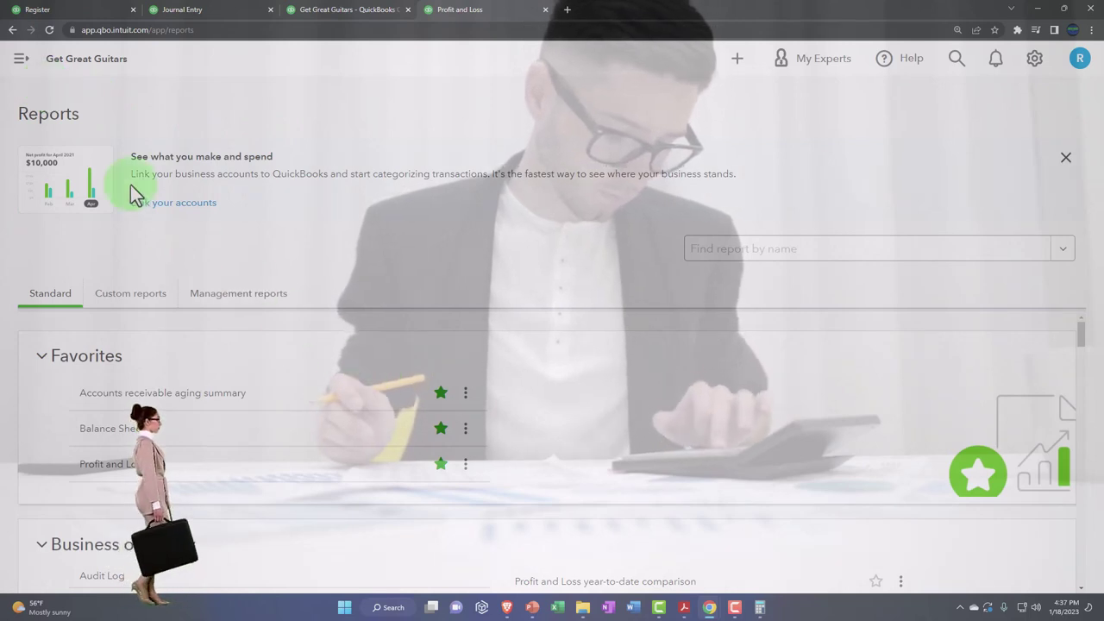
click(24, 62)
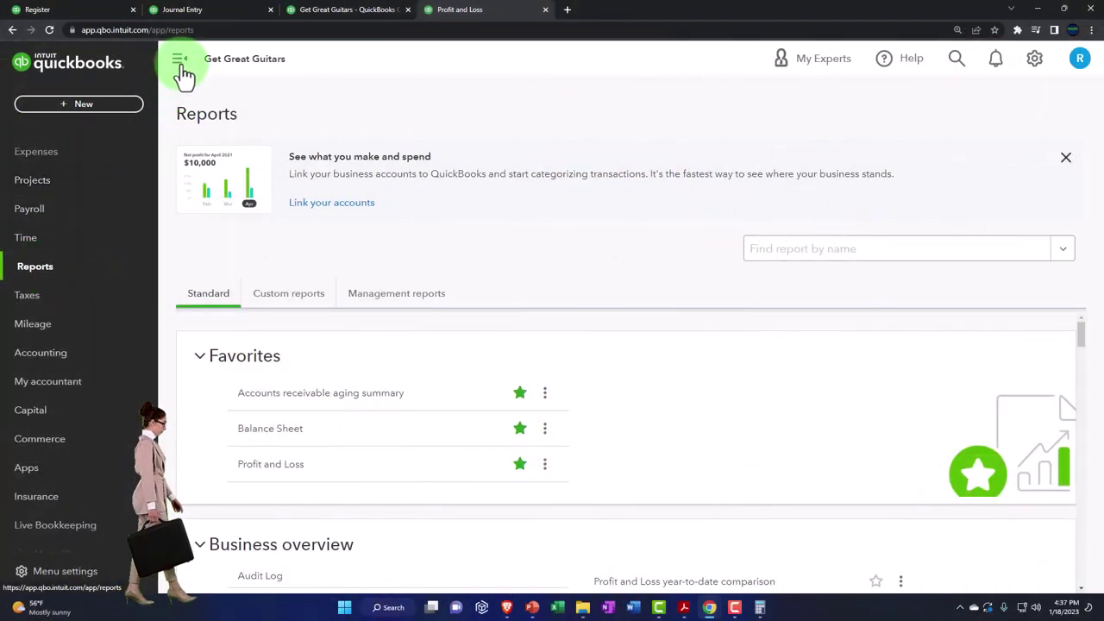
click(182, 74)
click(730, 252)
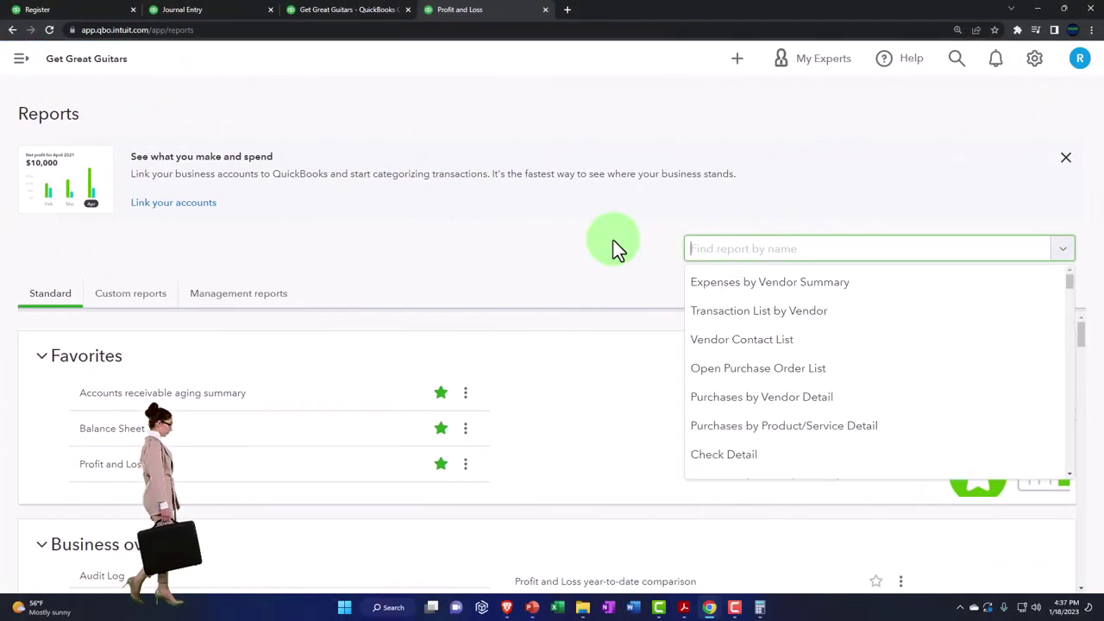
text(tri)
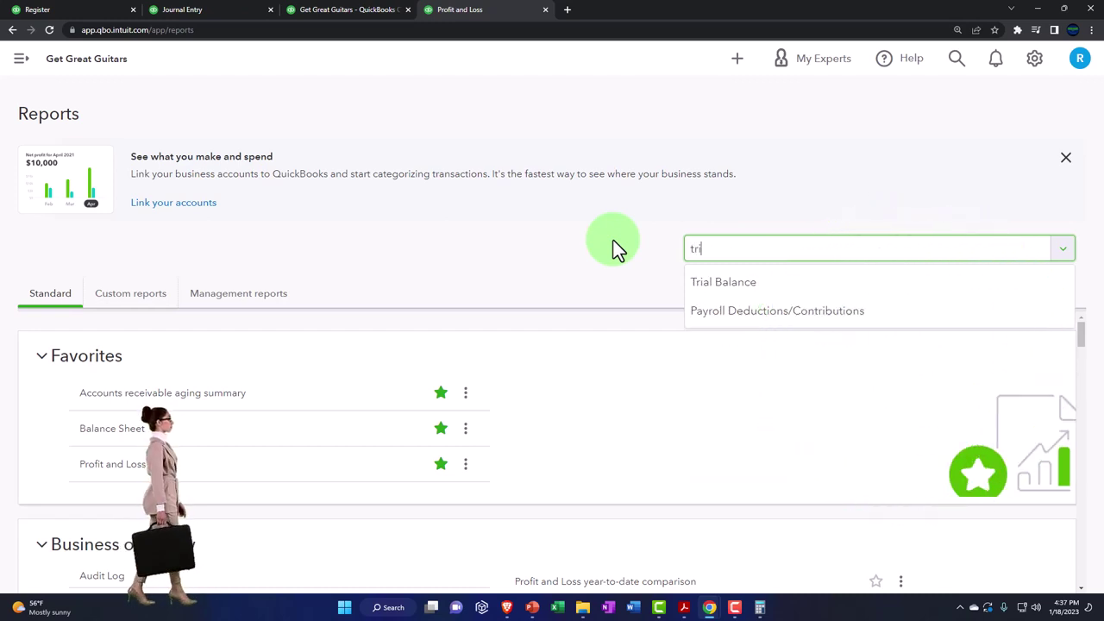
key(Down)
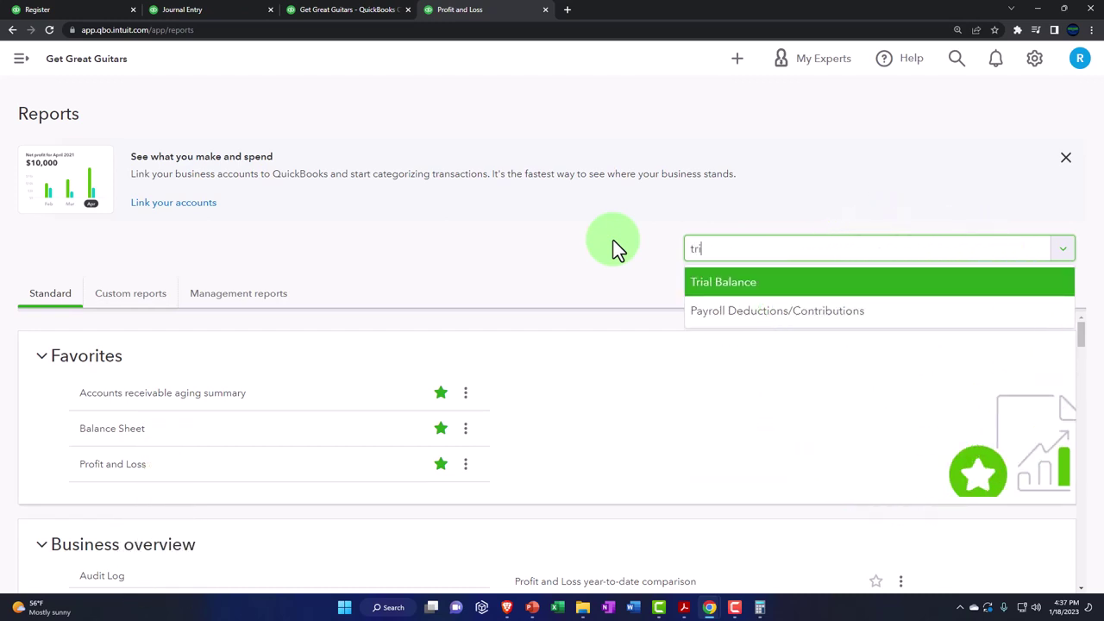
key(Return)
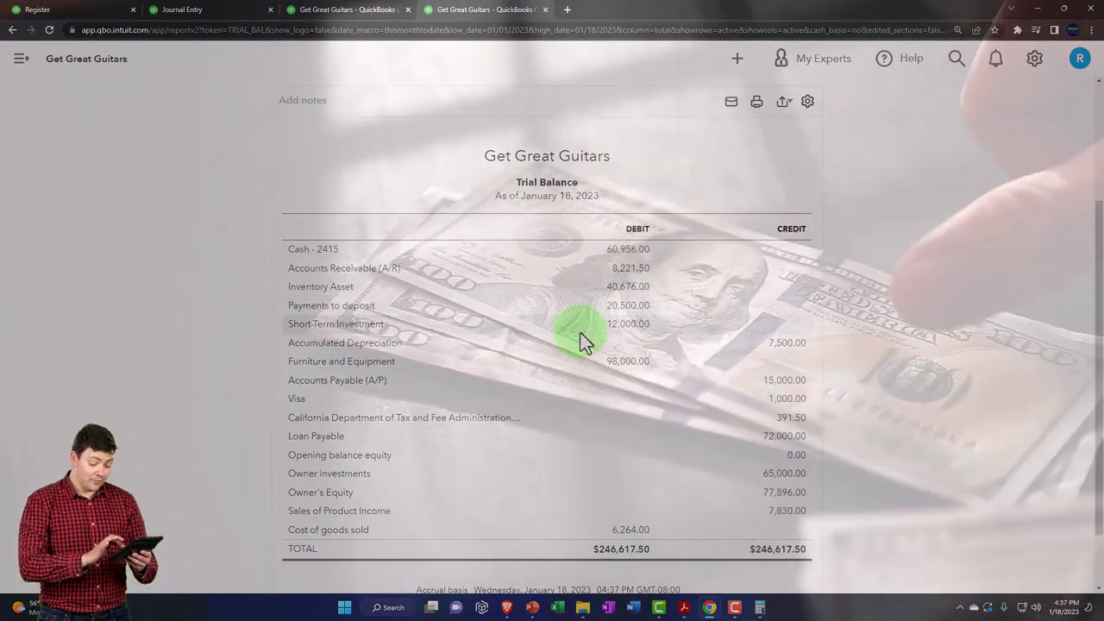
Zoom the page to 200% and rerun the Trial Balance for 01/01/2023–12/31/2023.
key(ctrl+plus)
key(ctrl+plus)
key(ctrl+plus)
key(ctrl+plus)
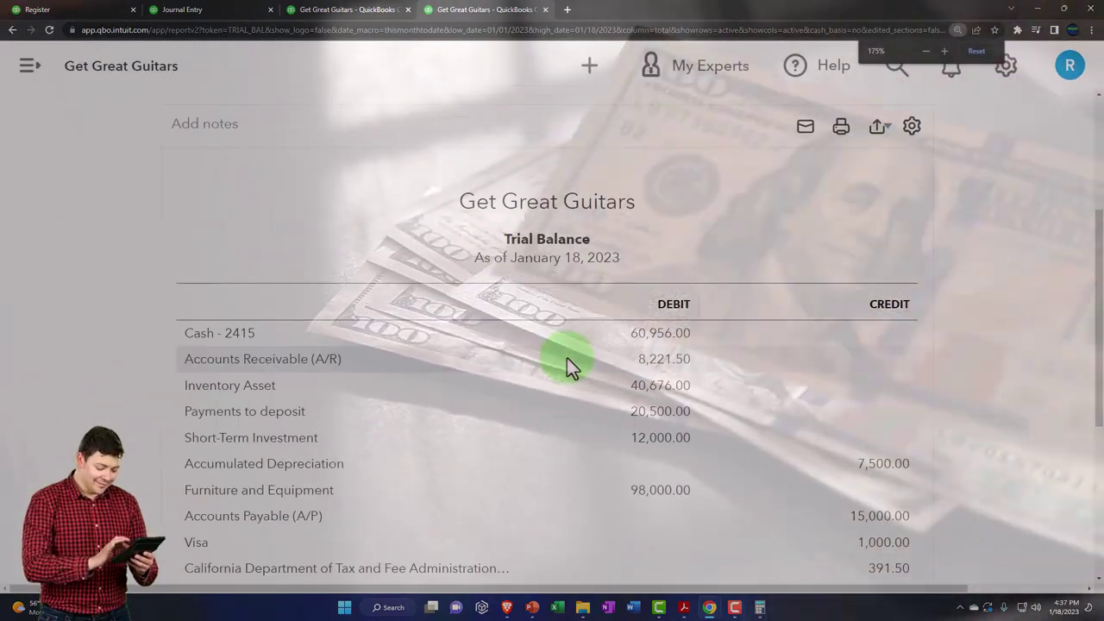
key(ctrl+plus)
scroll(566, 358, down, 1)
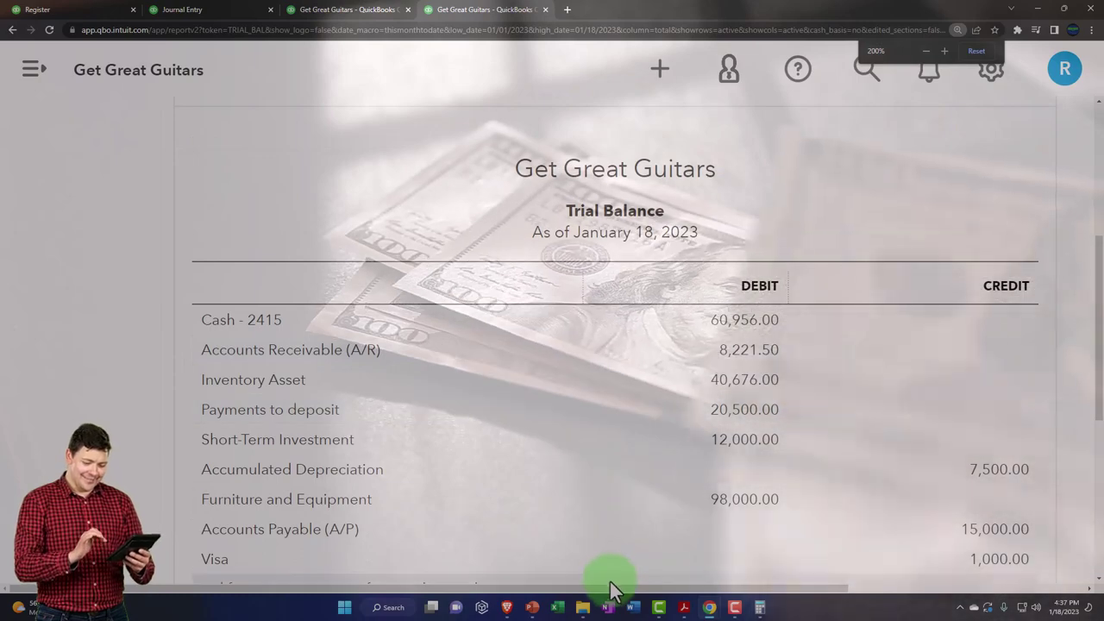
drag(604, 586, 670, 595)
scroll(692, 531, down, 1)
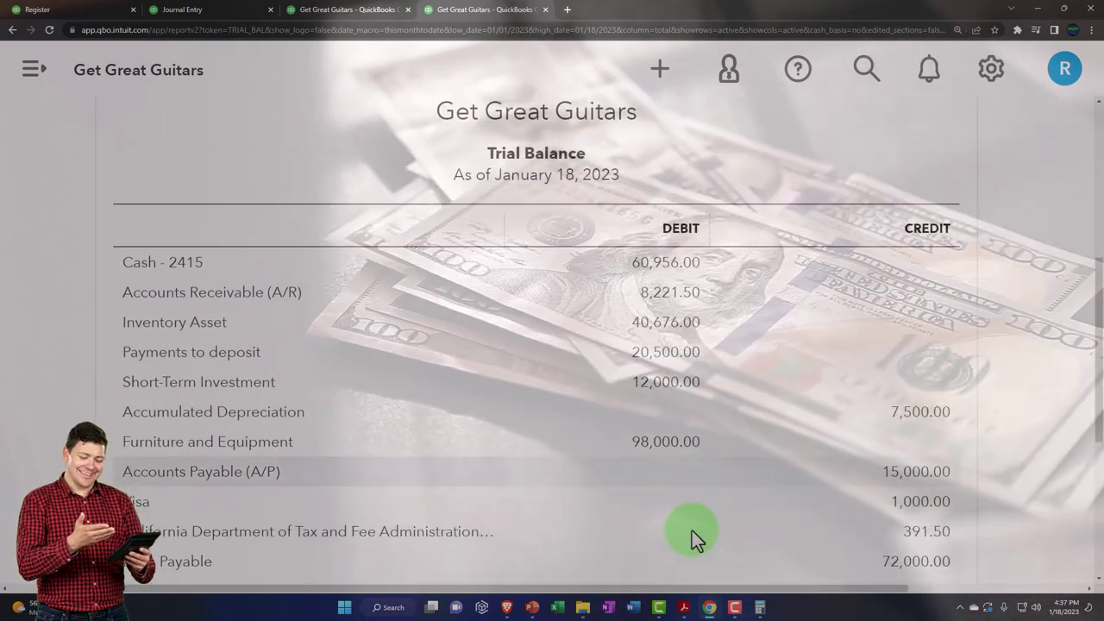
scroll(389, 293, up, 4)
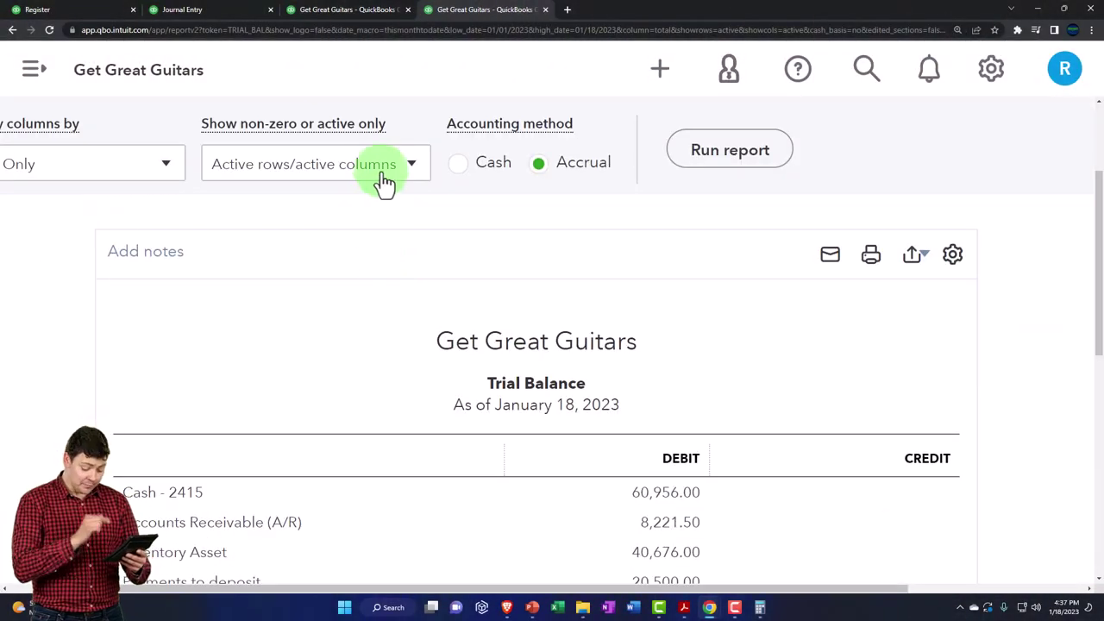
scroll(384, 181, up, 3)
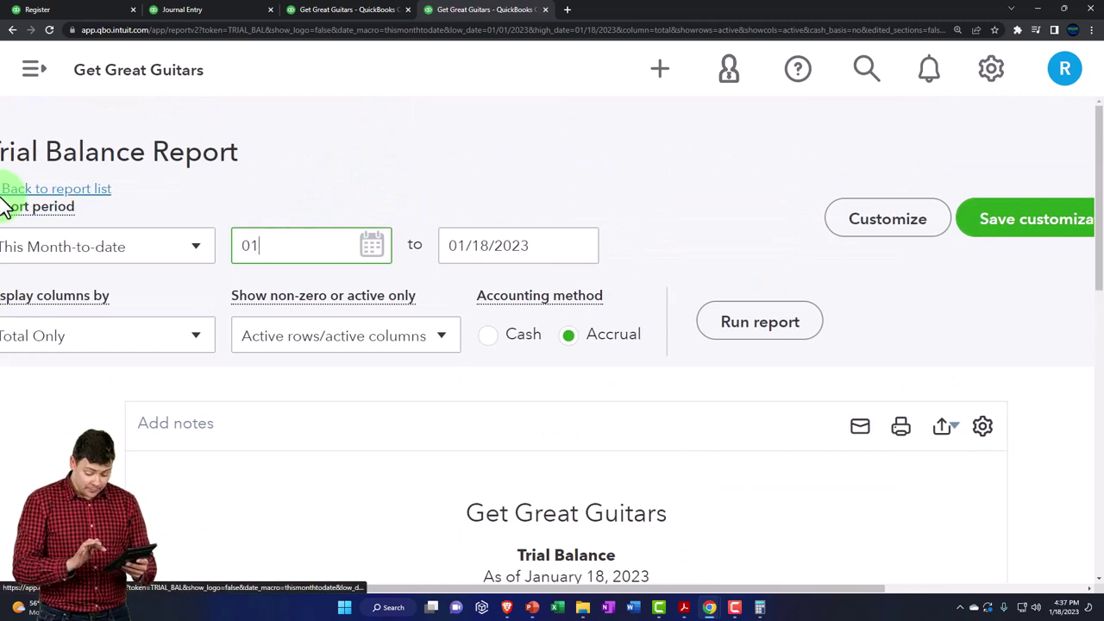
text(023)
key(Tab)
text(12)
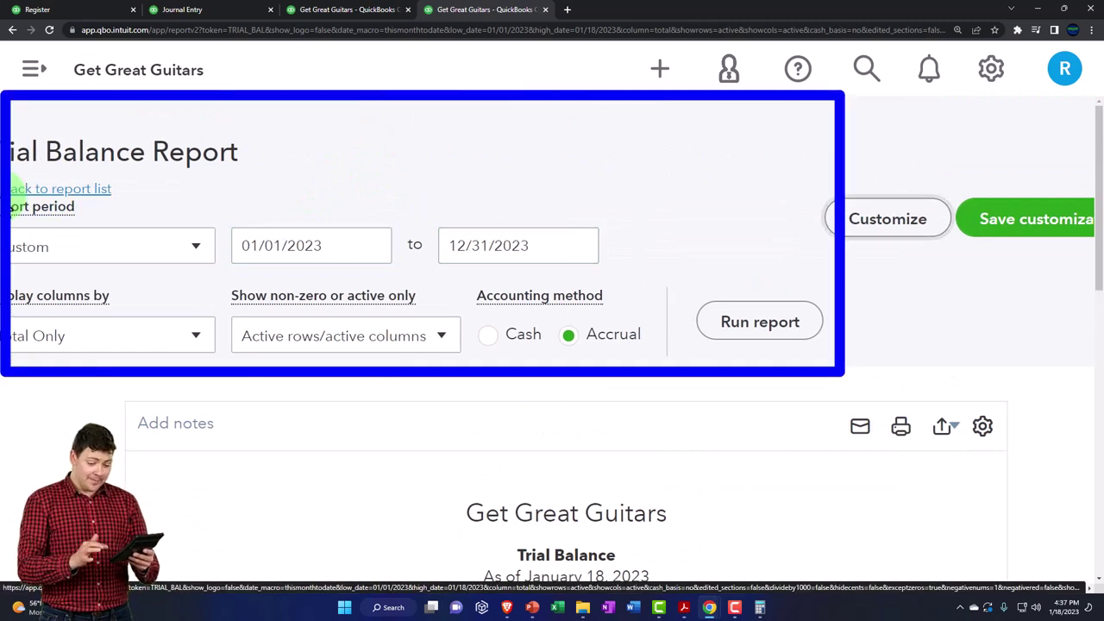
click(742, 331)
Scroll through the full-year Trial Balance down to its $279,825.31 totals.
scroll(748, 328, down, 5)
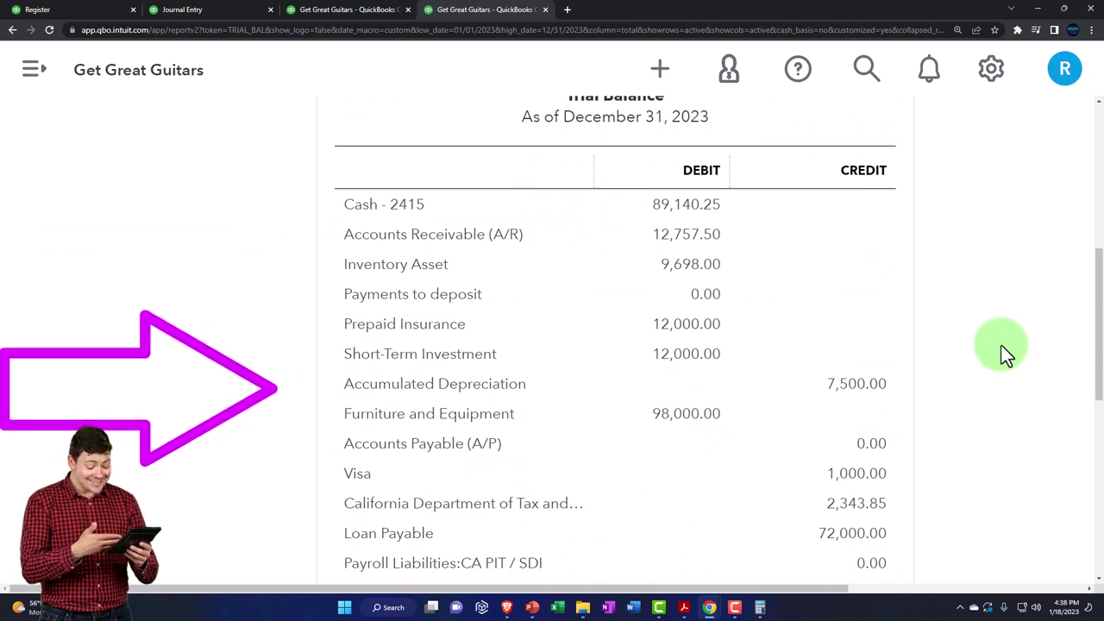
scroll(1003, 349, down, 1)
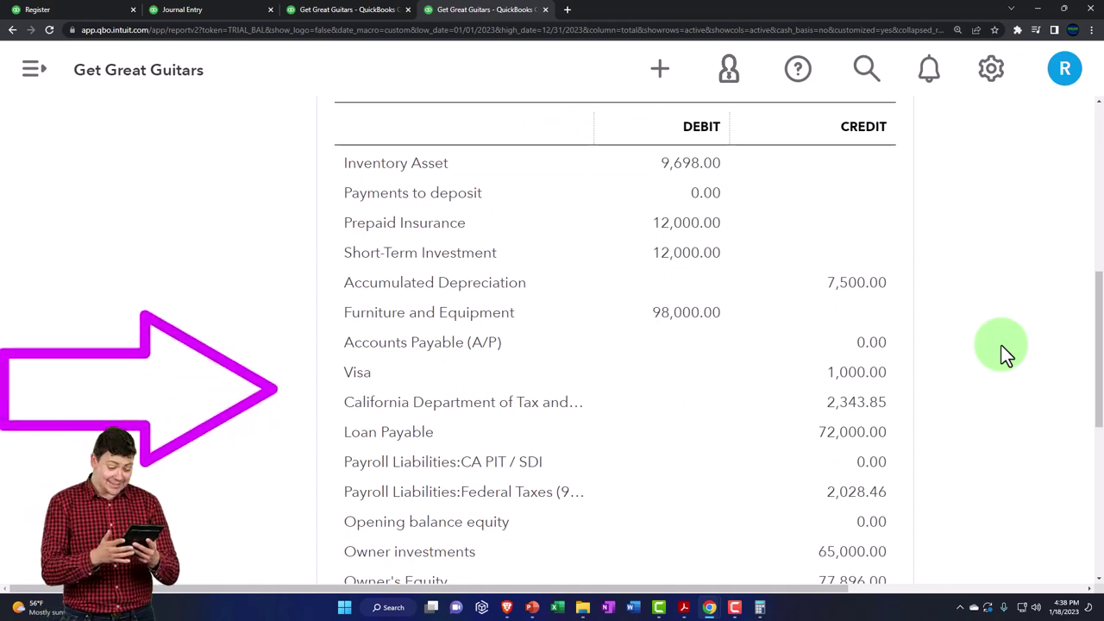
scroll(1004, 350, down, 1)
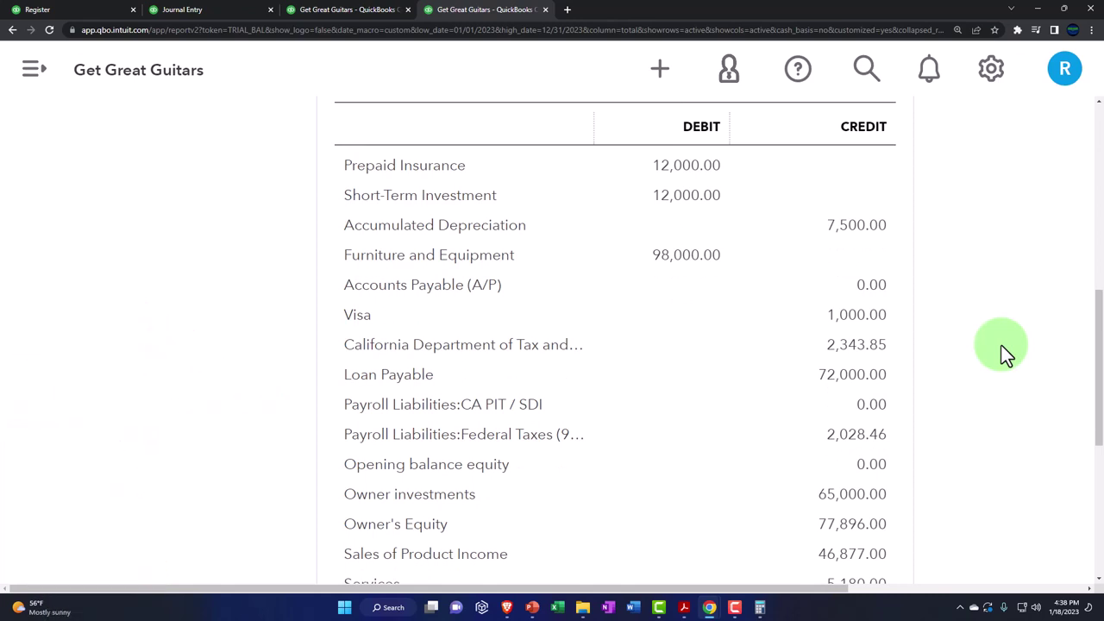
scroll(1003, 349, down, 1)
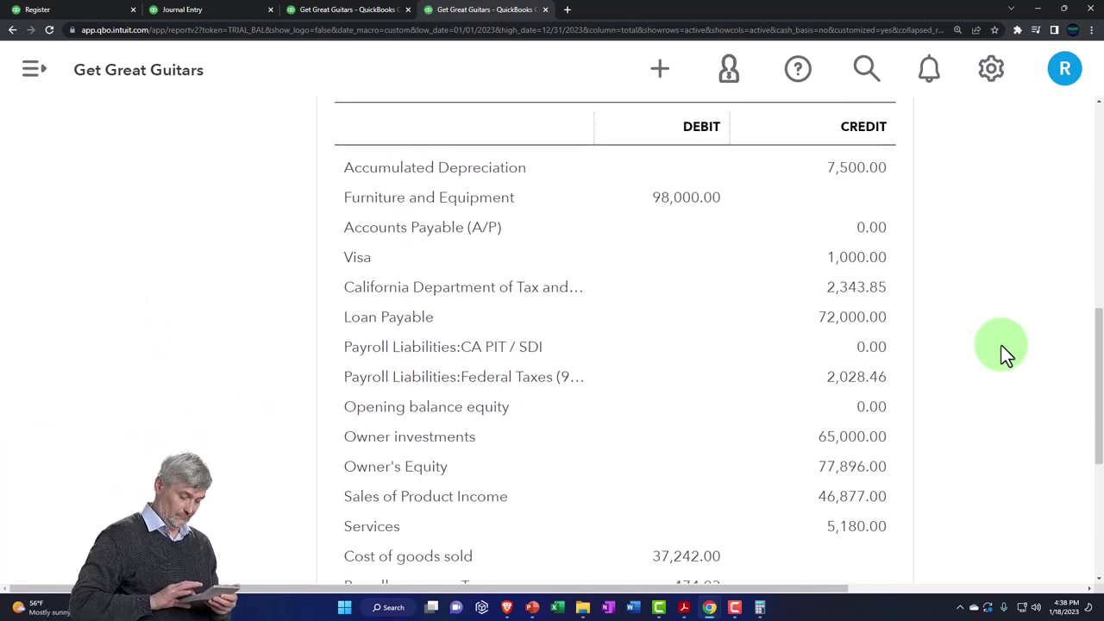
scroll(1001, 344, down, 1)
scroll(1000, 344, down, 1)
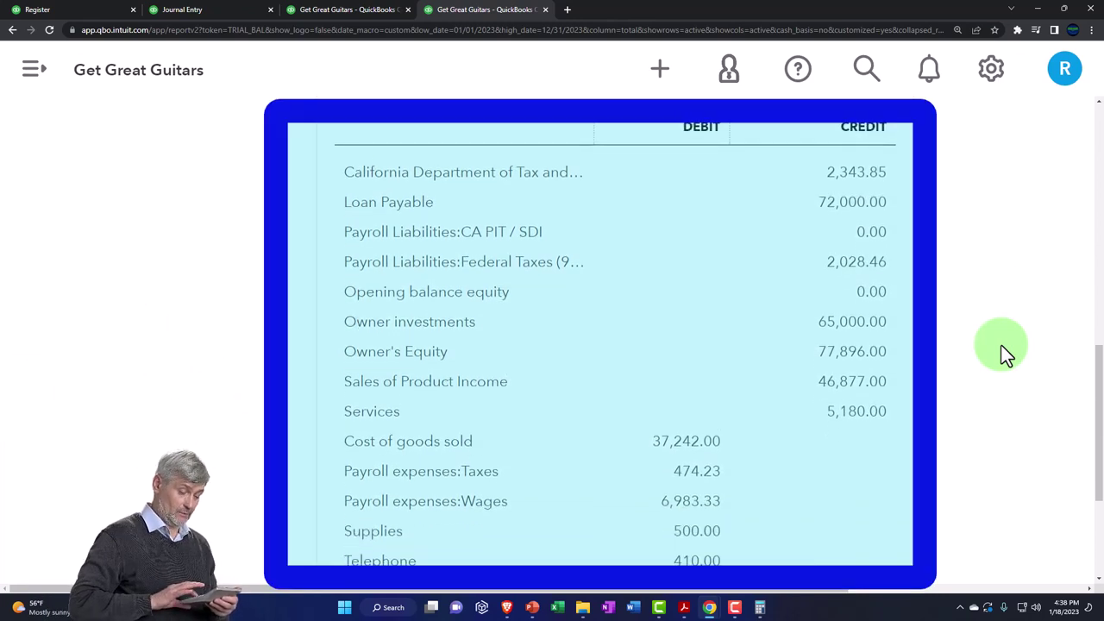
scroll(1004, 349, down, 1)
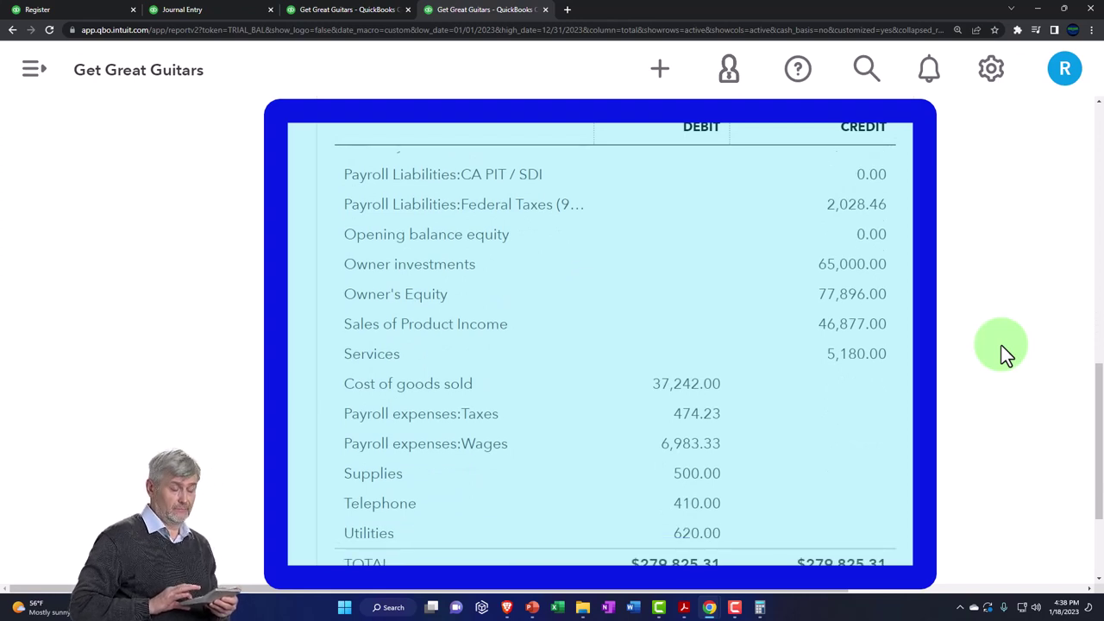